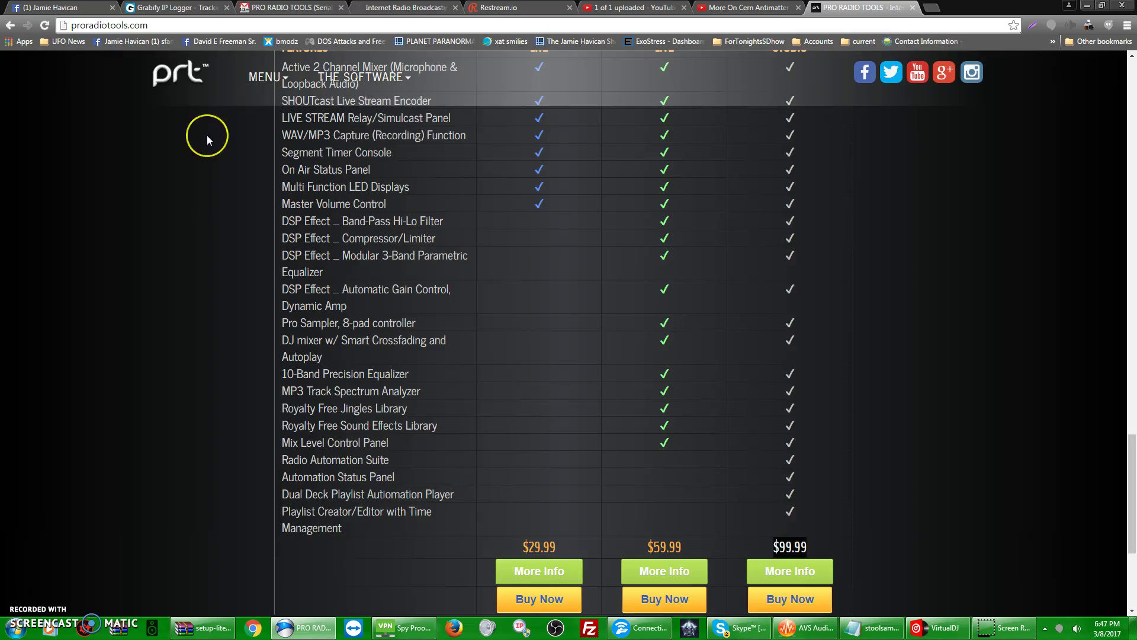
Examine the feature comparison table and the prices of the Lite, Live and Studio editions.
scroll(208, 141, up, 3)
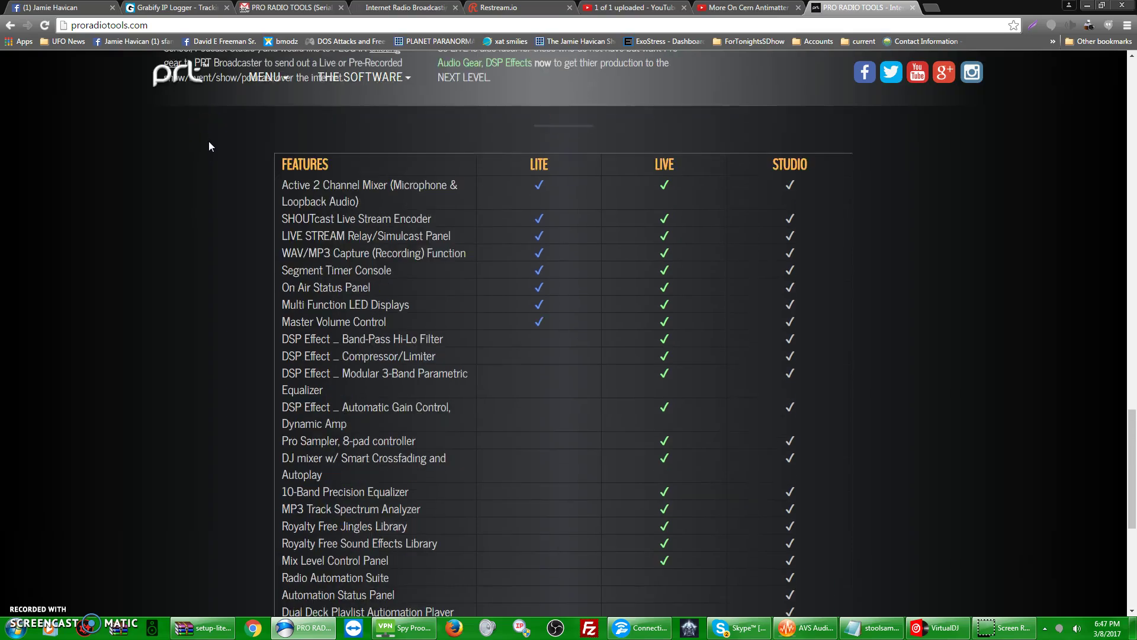
scroll(208, 152, down, 1)
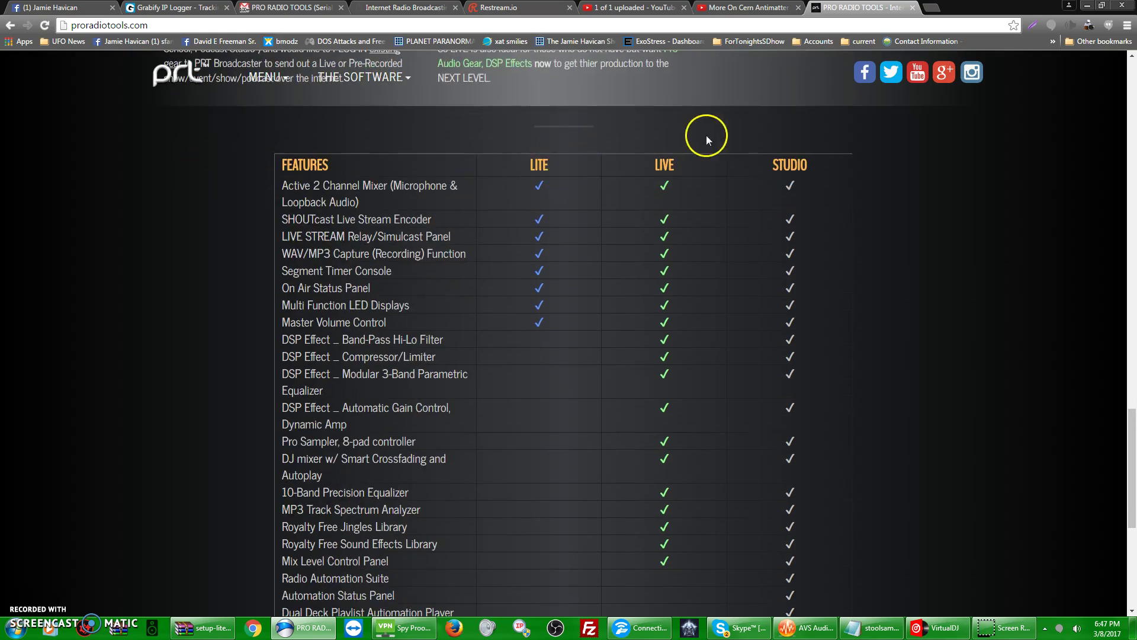
scroll(770, 219, down, 4)
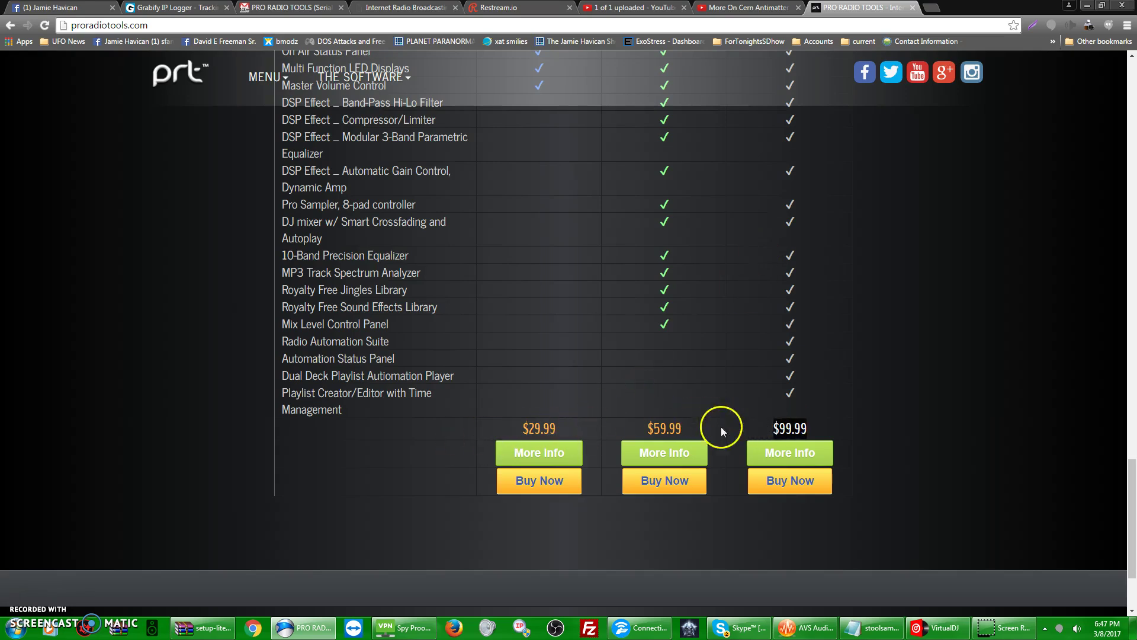
drag(681, 429, 650, 430)
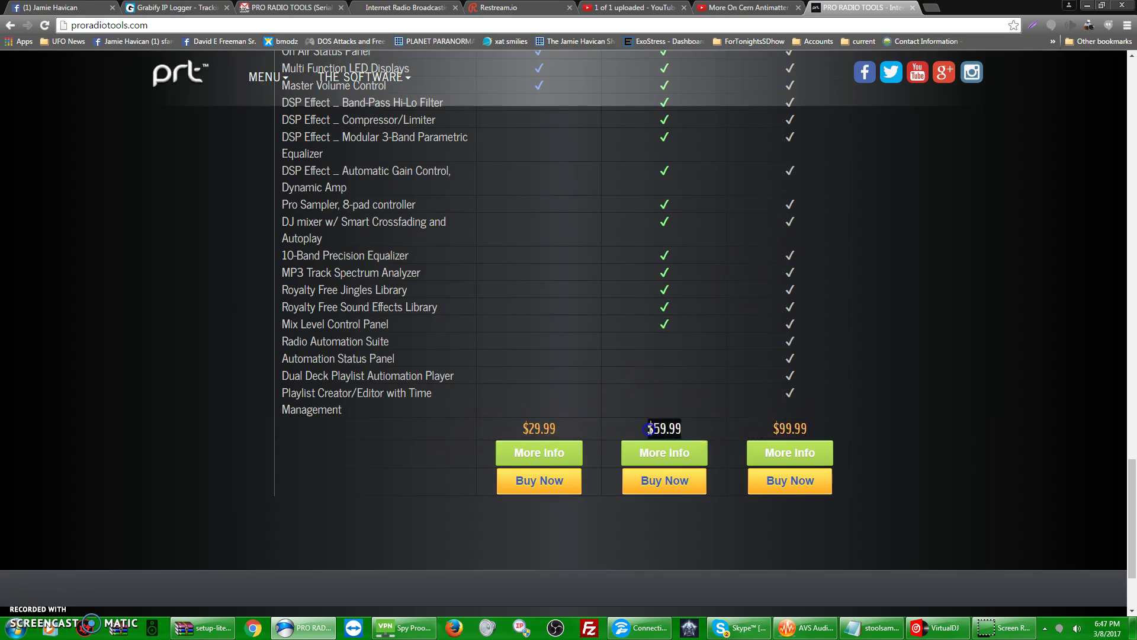
click(554, 429)
drag(554, 429, 522, 430)
click(542, 430)
click(549, 429)
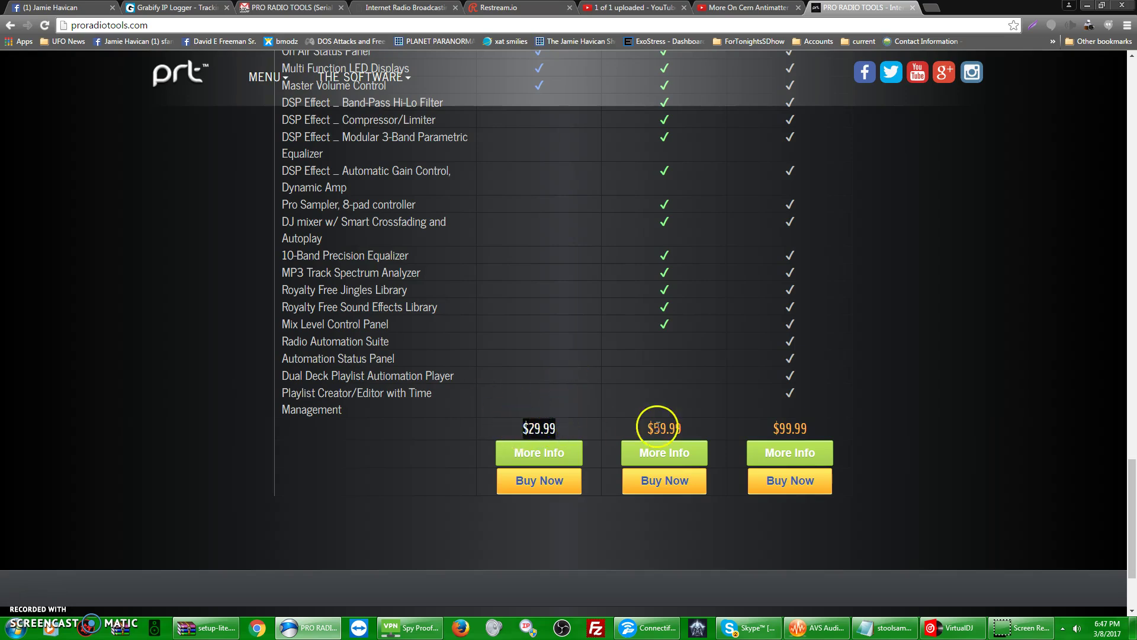
drag(647, 428, 846, 427)
click(803, 426)
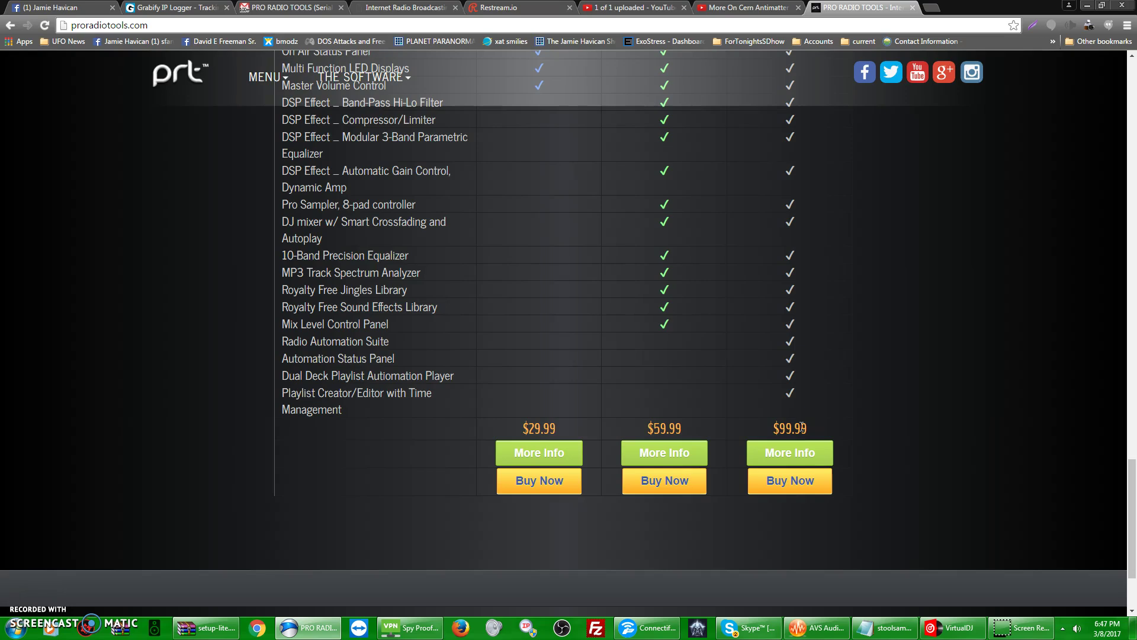
Minimise the browser and launch PRT Lite, dismissing its startup errors.
click(1088, 6)
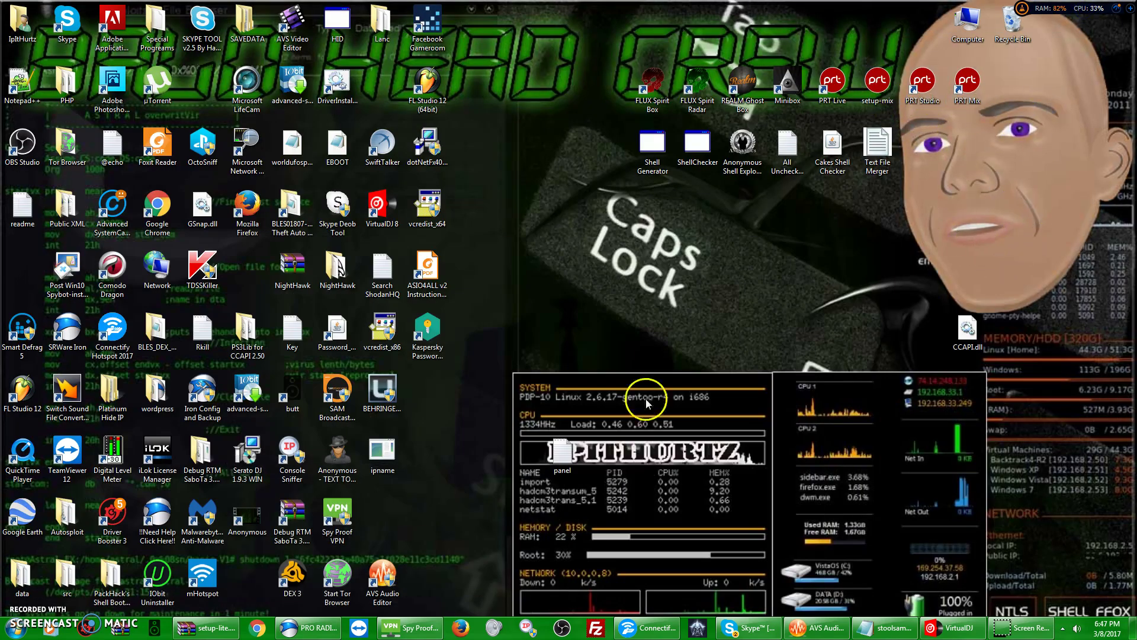
click(15, 626)
click(43, 554)
click(688, 358)
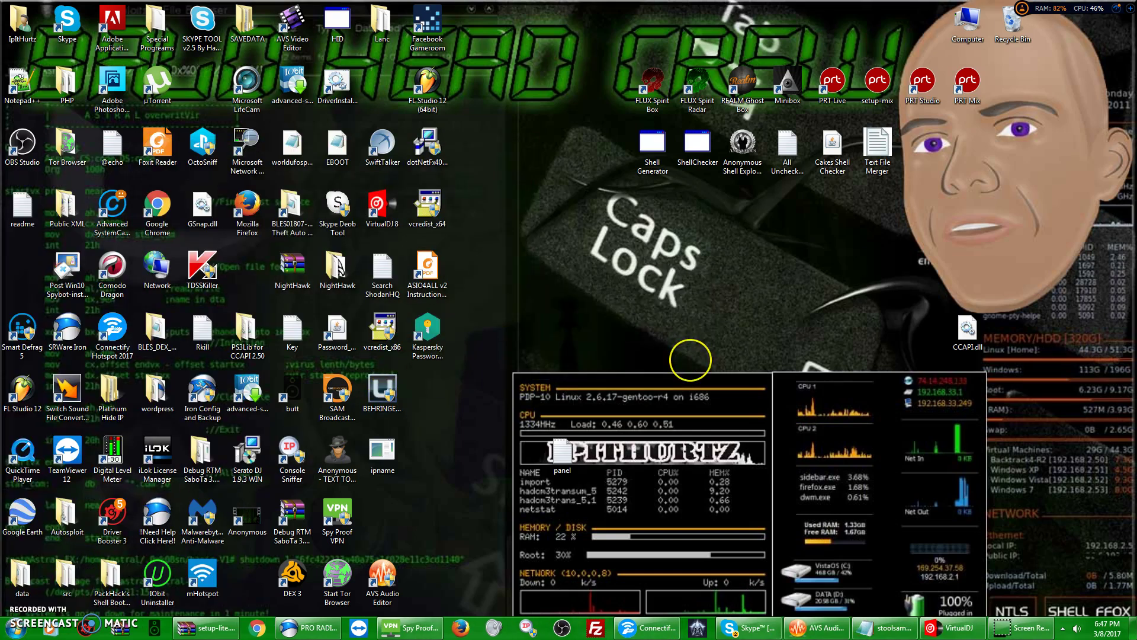
click(661, 361)
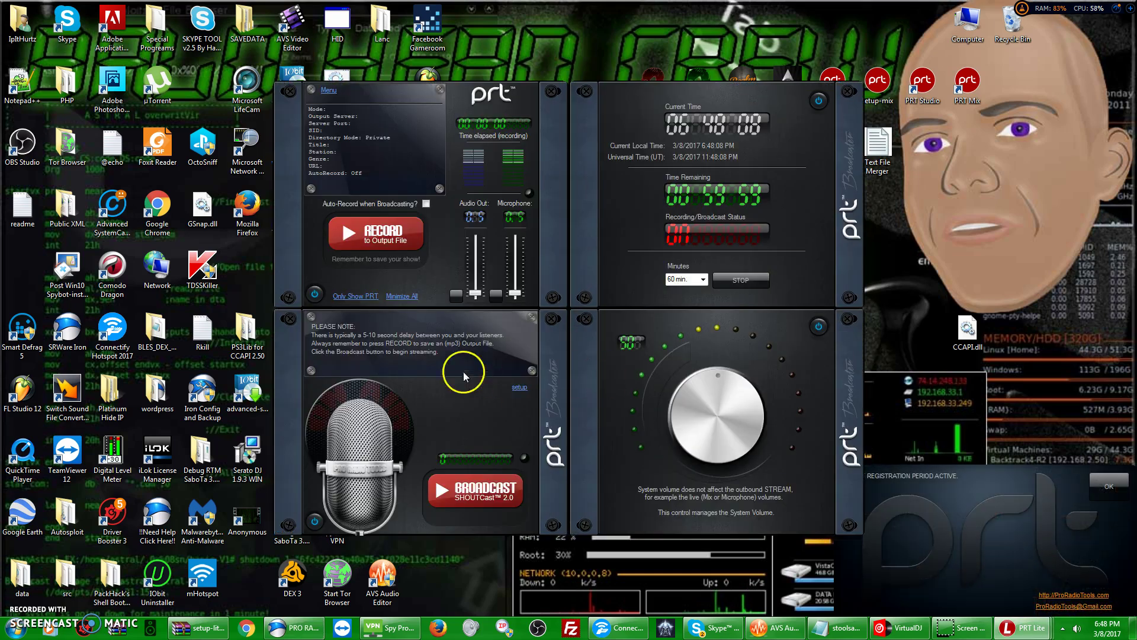
Dismiss the registration notice, move the PRT Lite modules to the upper-right part of the desktop and turn up the system volume.
drag(299, 325, 533, 284)
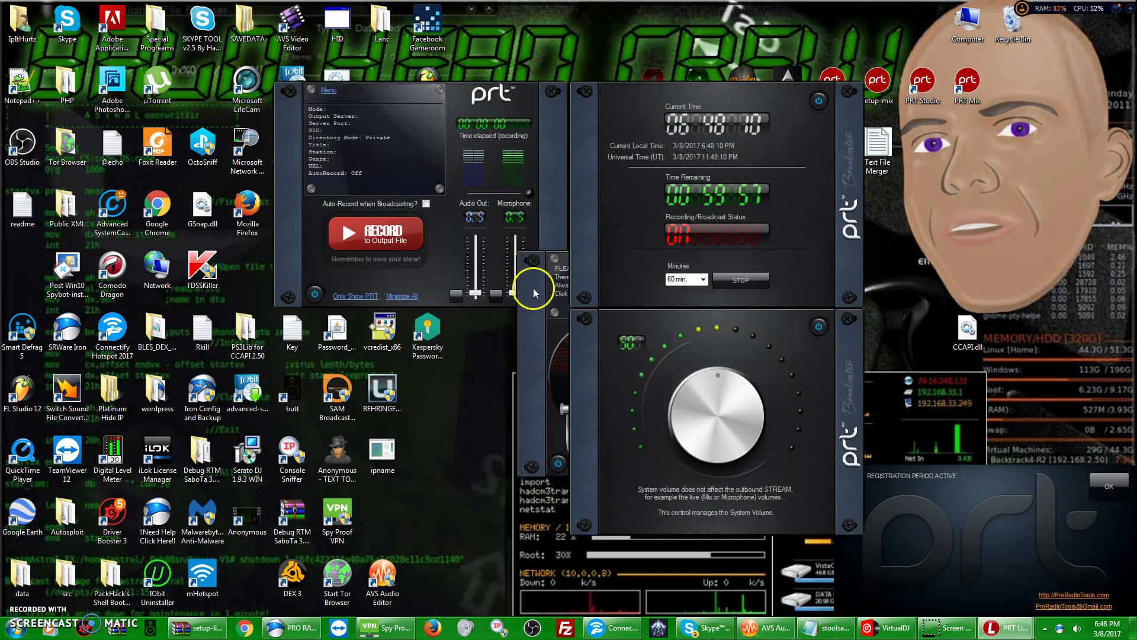
click(1109, 486)
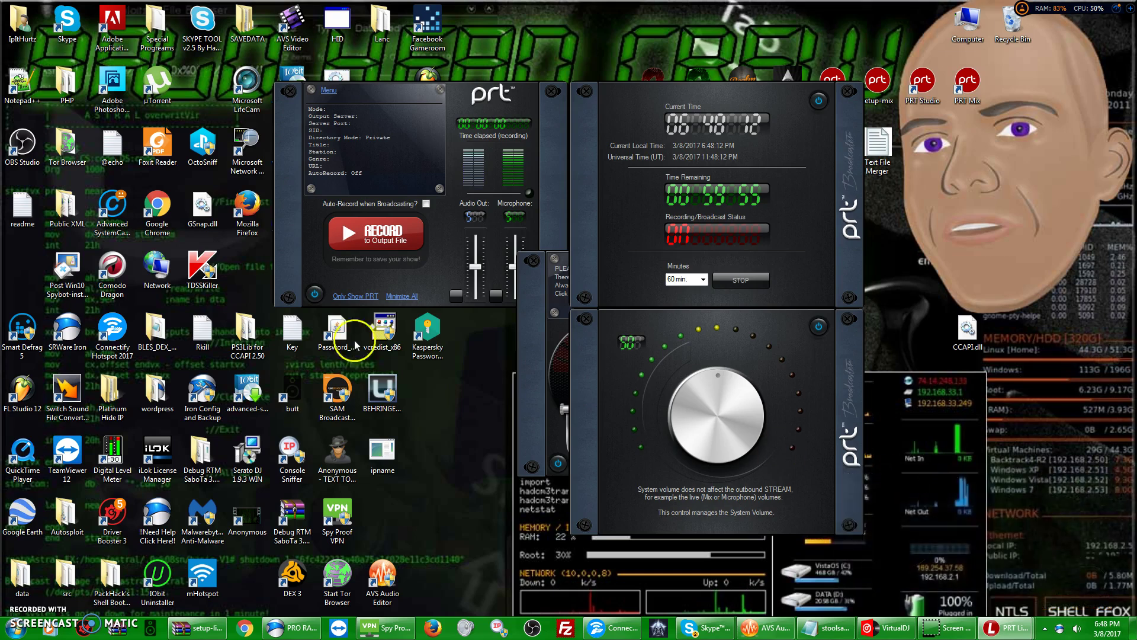
drag(298, 210, 561, 129)
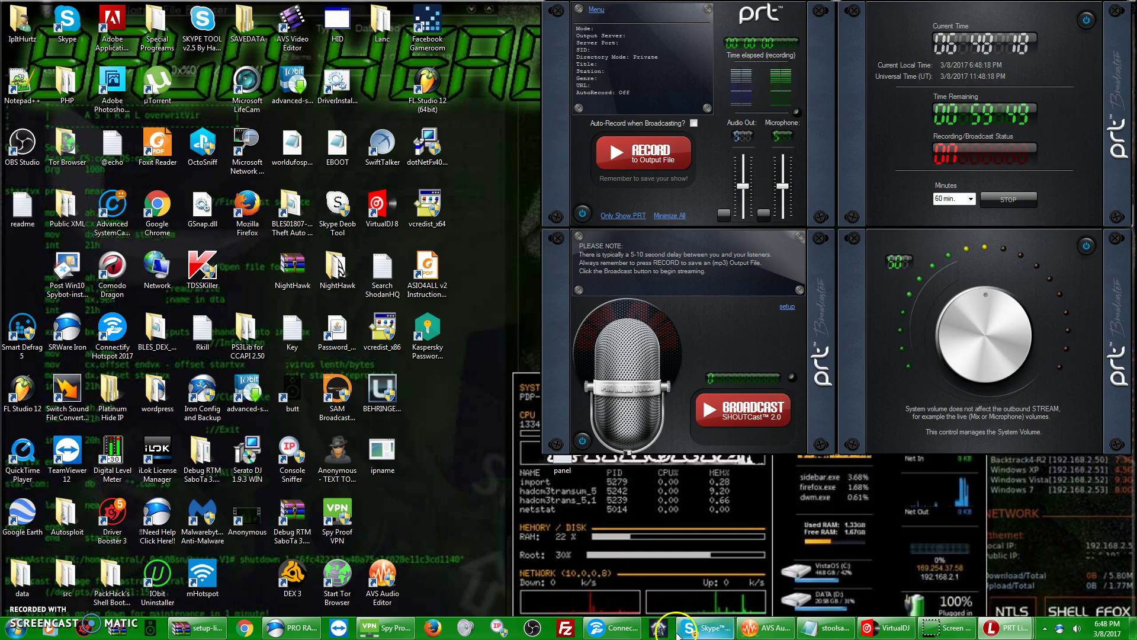
mouse_move(677, 632)
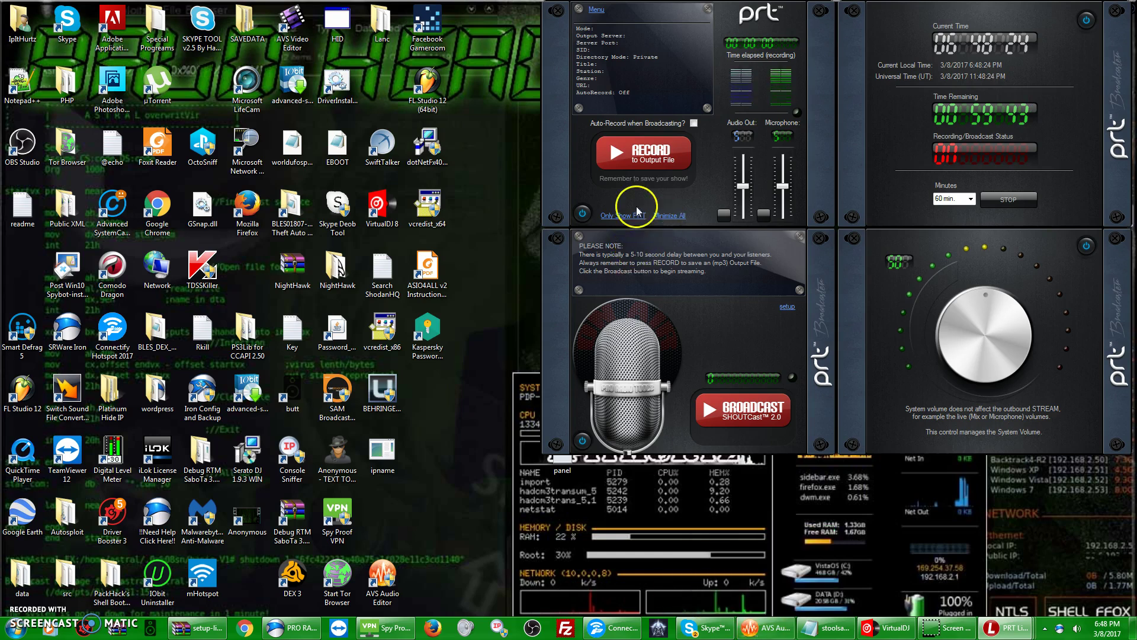
drag(952, 291, 1026, 284)
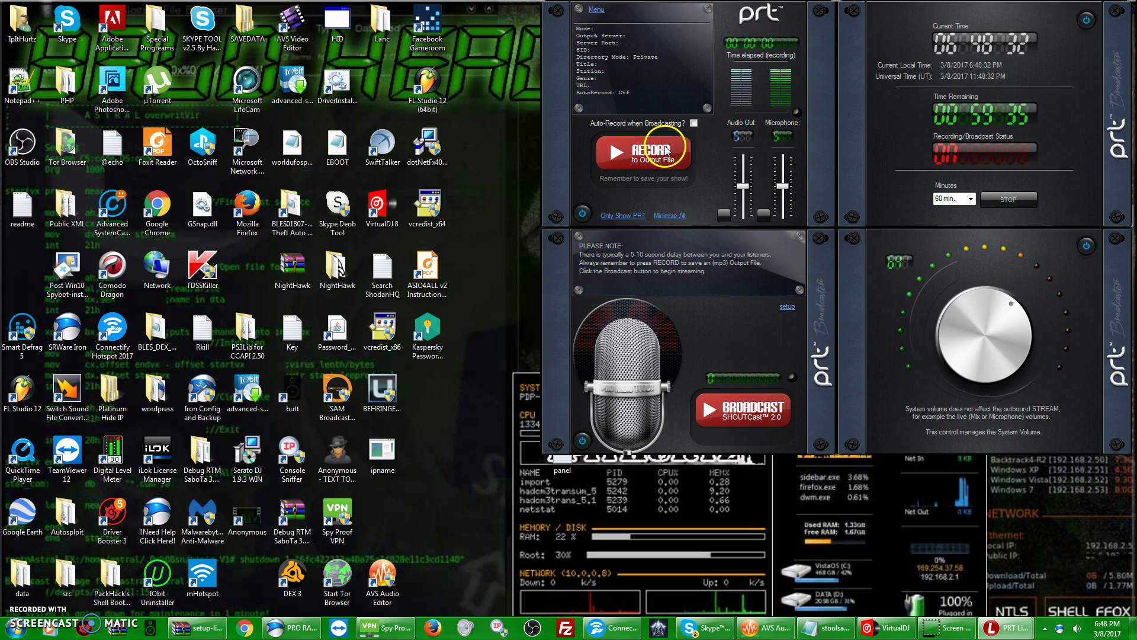
View the SHOUTcast server details and stream configuration in the settings, and close it without entering anything.
click(597, 11)
mouse_move(668, 80)
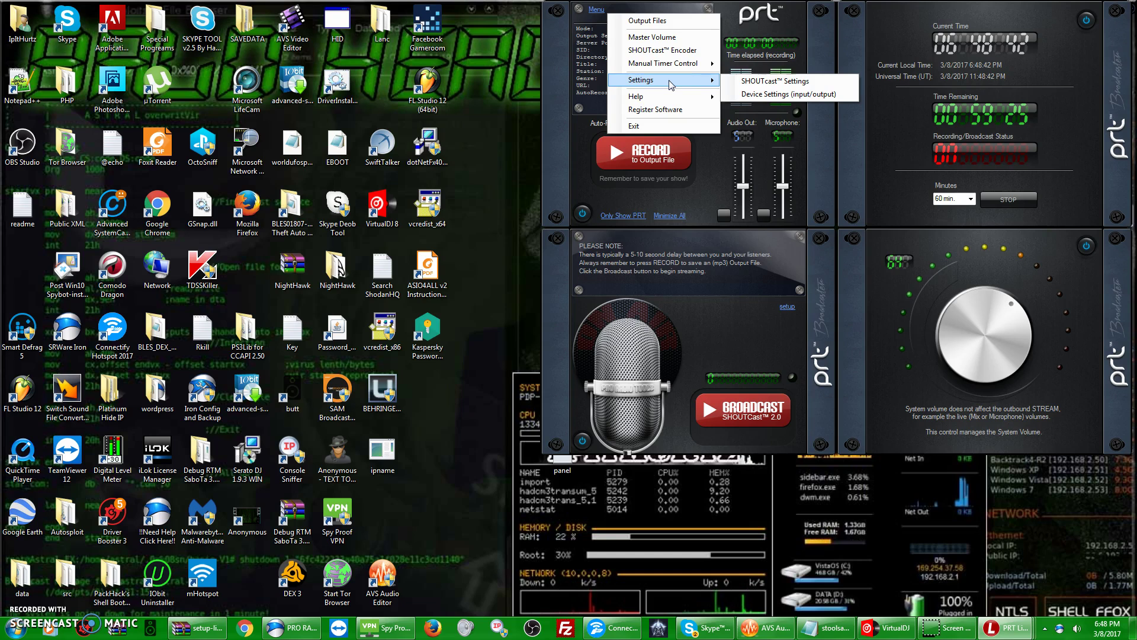
click(754, 94)
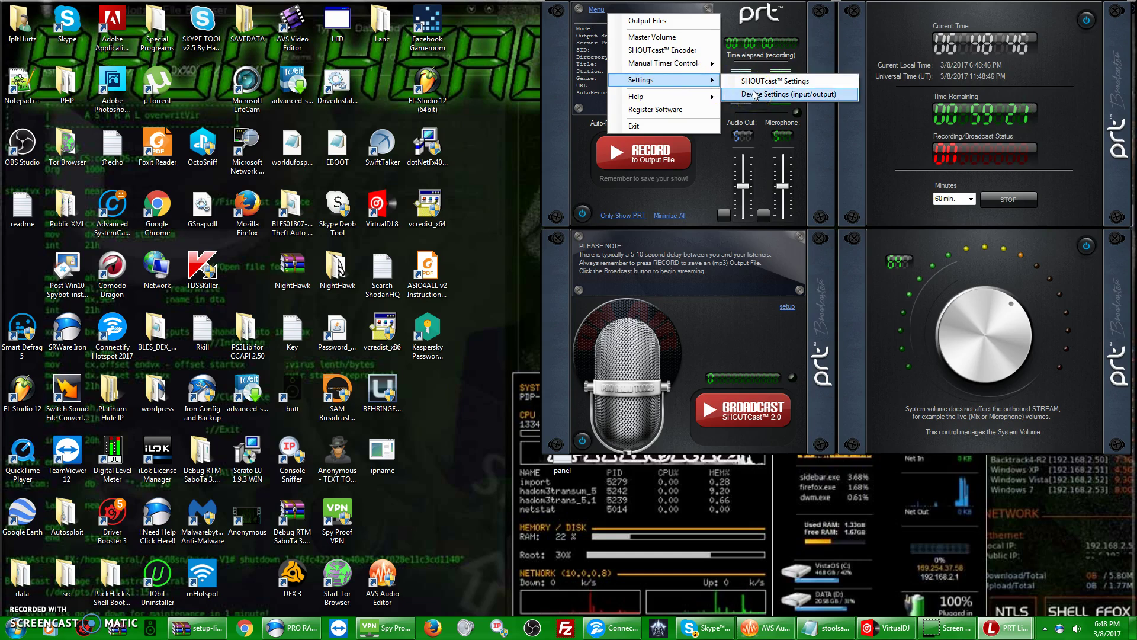
click(759, 85)
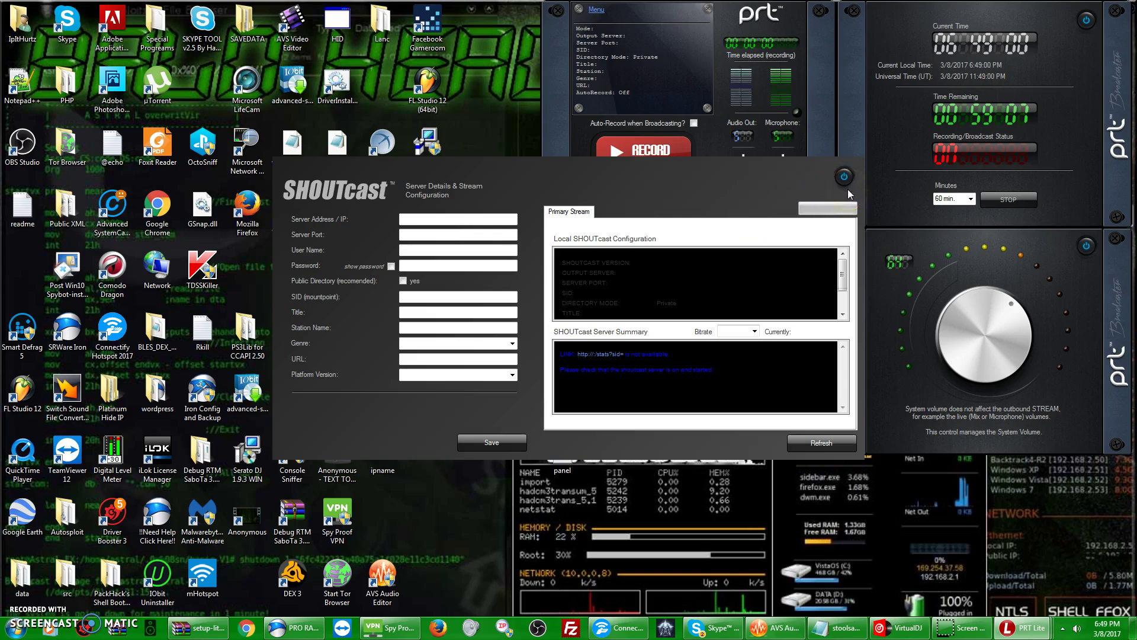
click(845, 178)
click(844, 177)
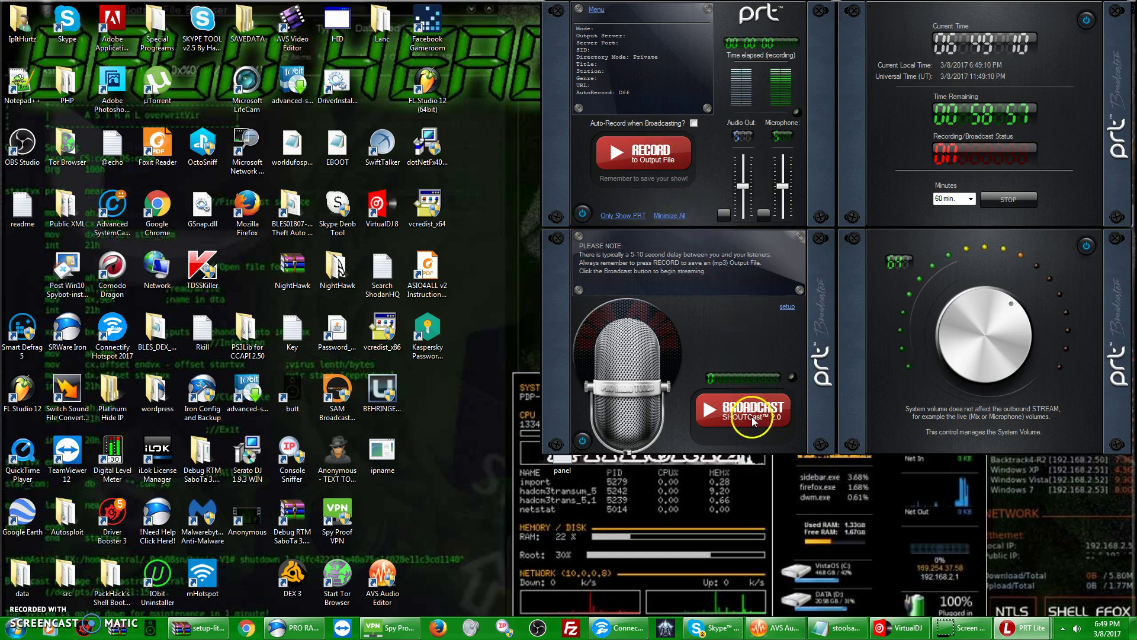
Switch to VirtualDJ, load the Jhs091716kgra show recording onto deck B, start playback and minimise the program.
click(916, 633)
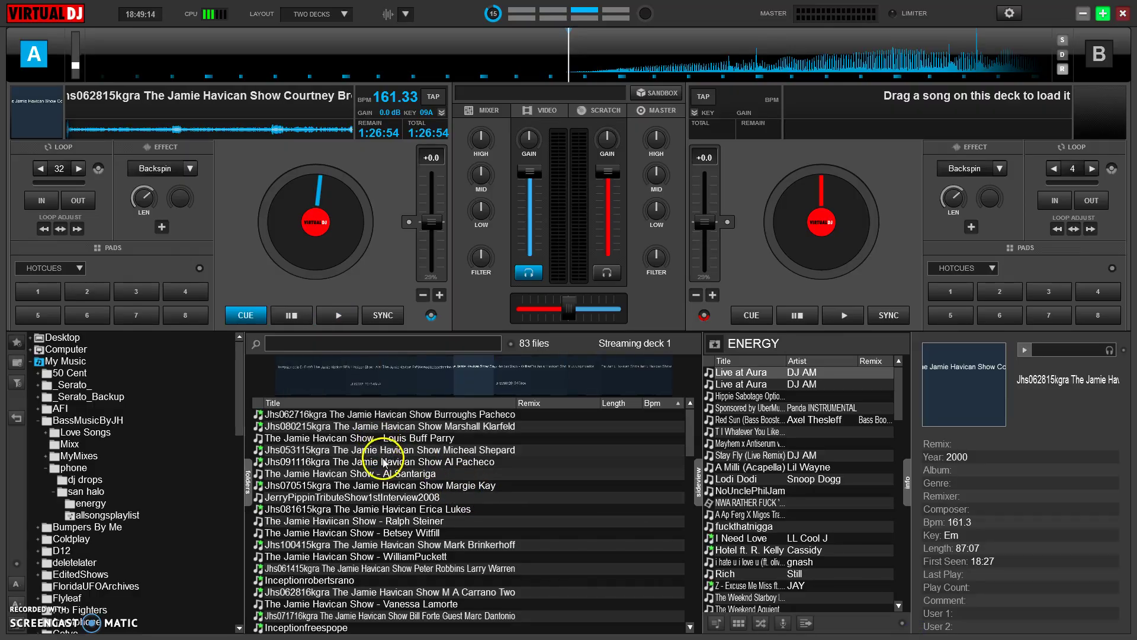
scroll(384, 464, down, 8)
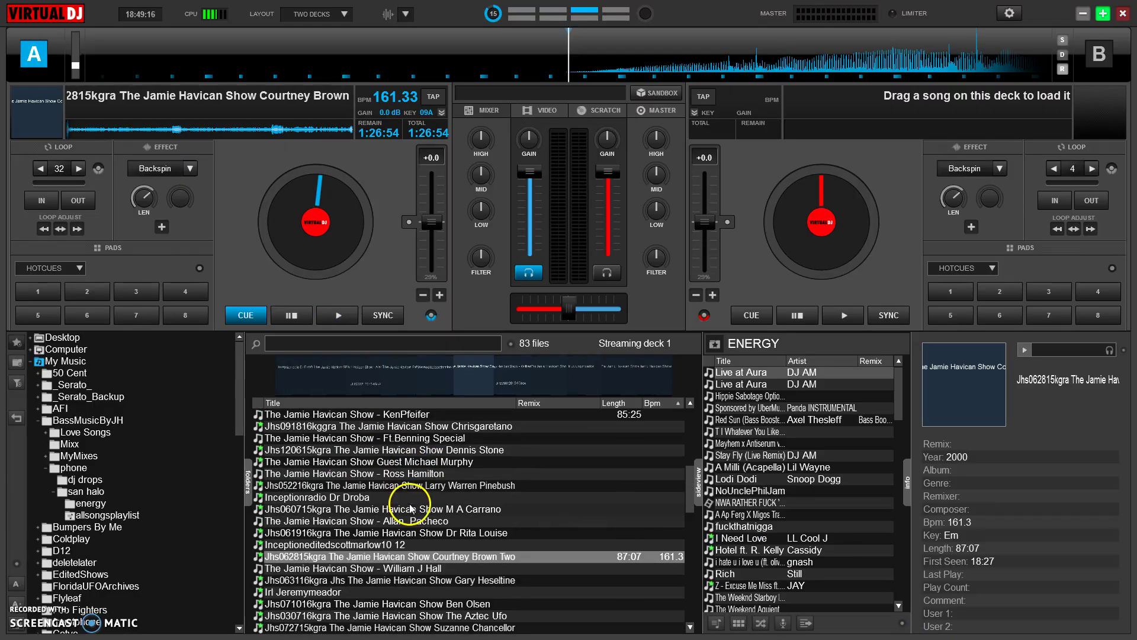
scroll(411, 515, down, 4)
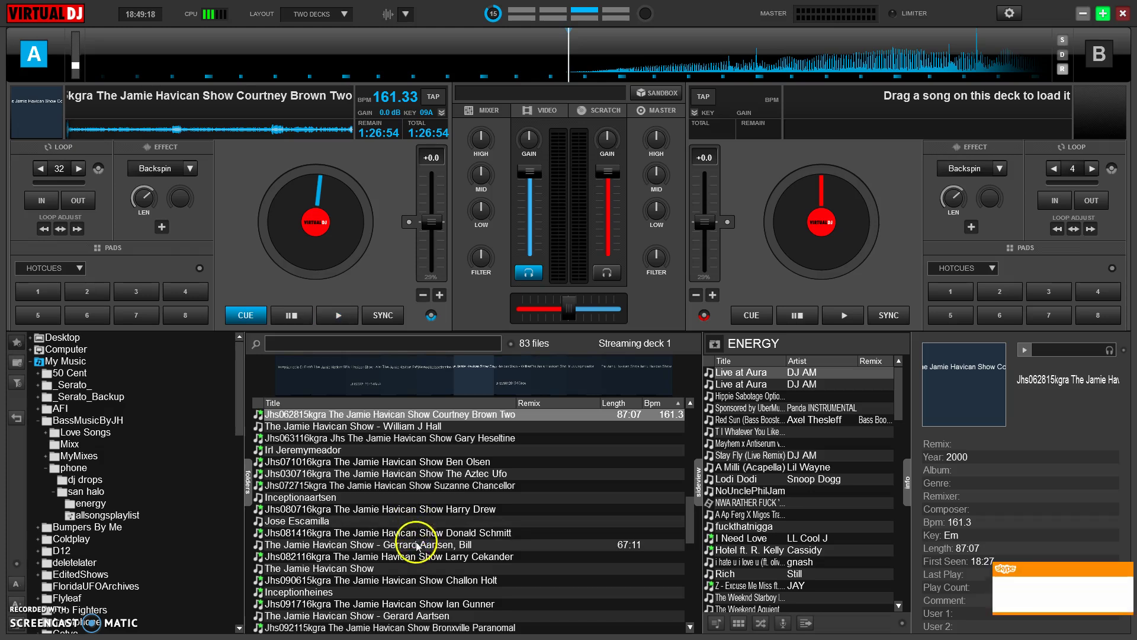
scroll(417, 534, down, 1)
click(429, 581)
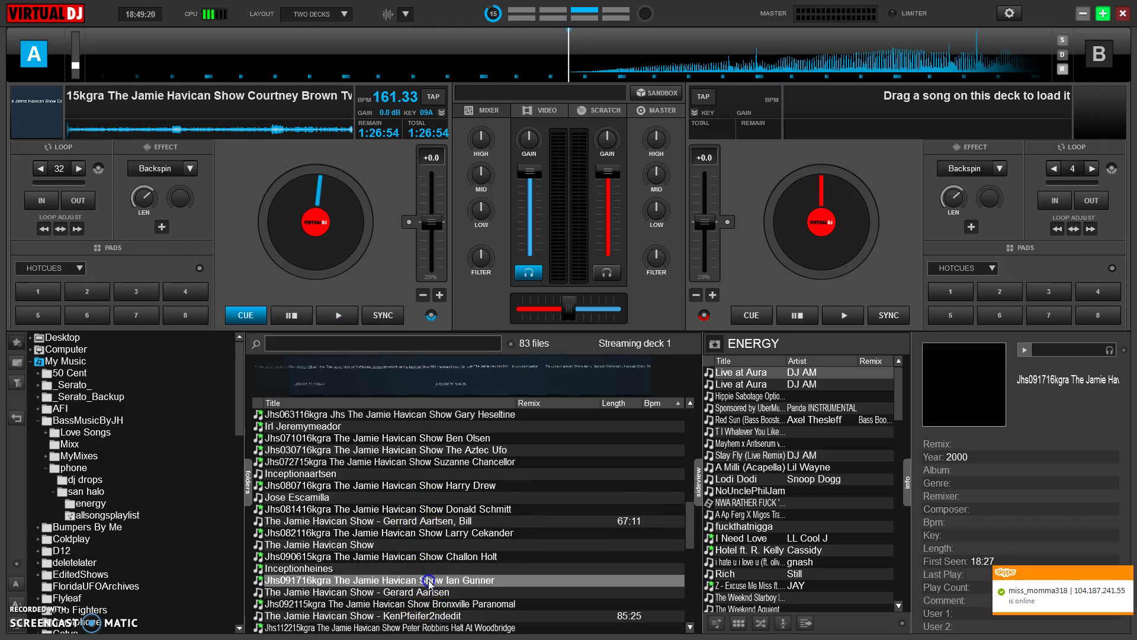
drag(429, 581, 794, 228)
click(844, 316)
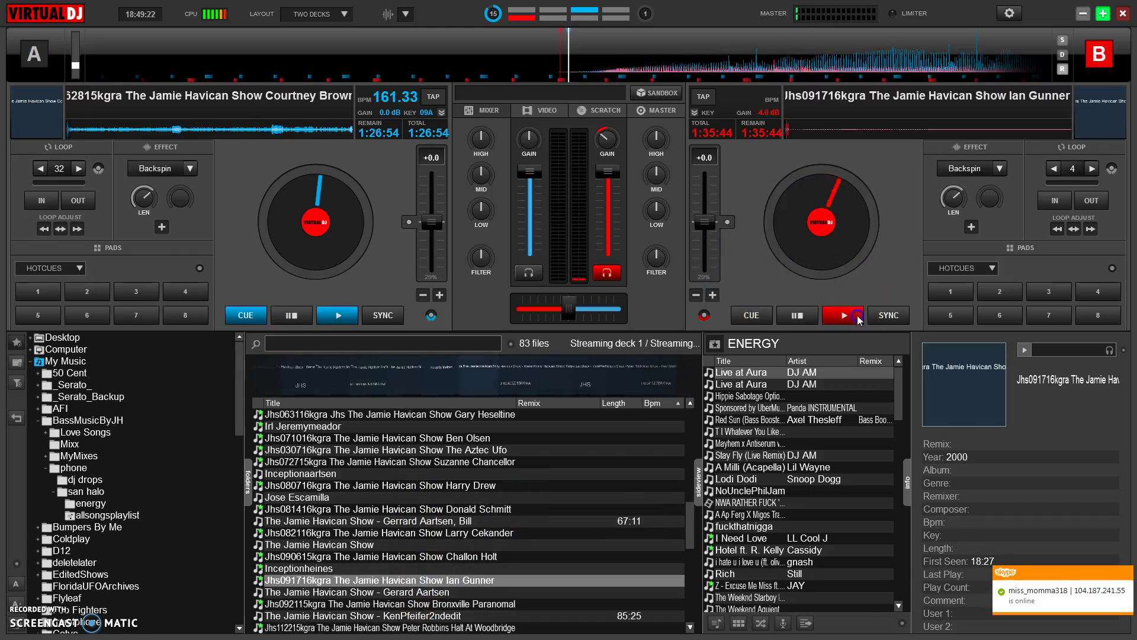
click(1095, 14)
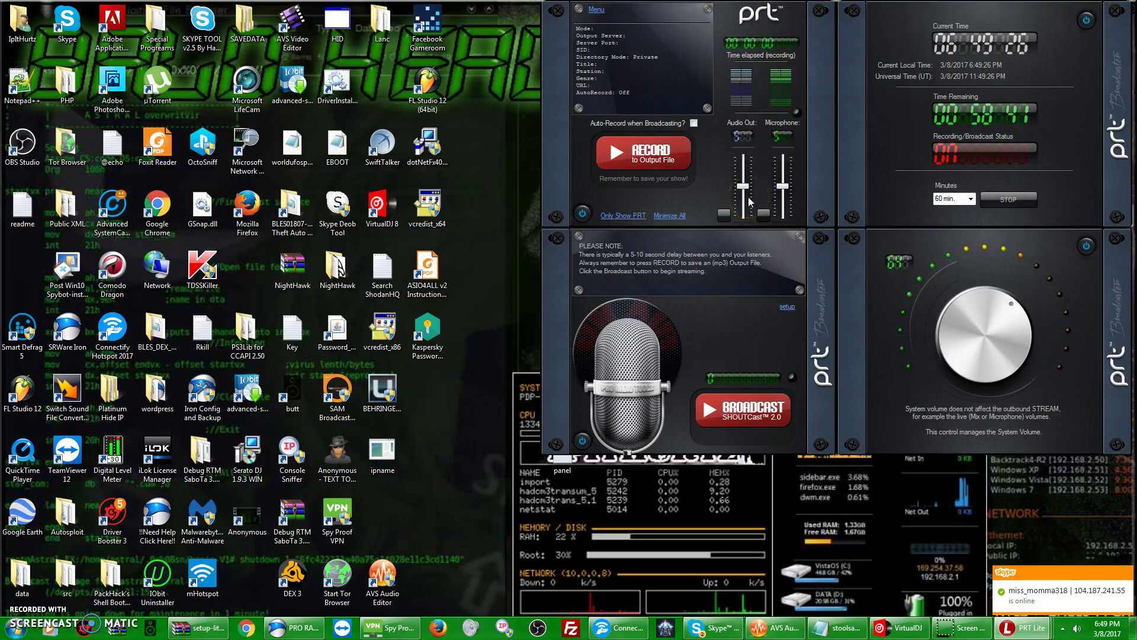
Lower PRT Lite's Audio Out level to its minimum and the Microphone level to 2.0.
drag(744, 187, 748, 234)
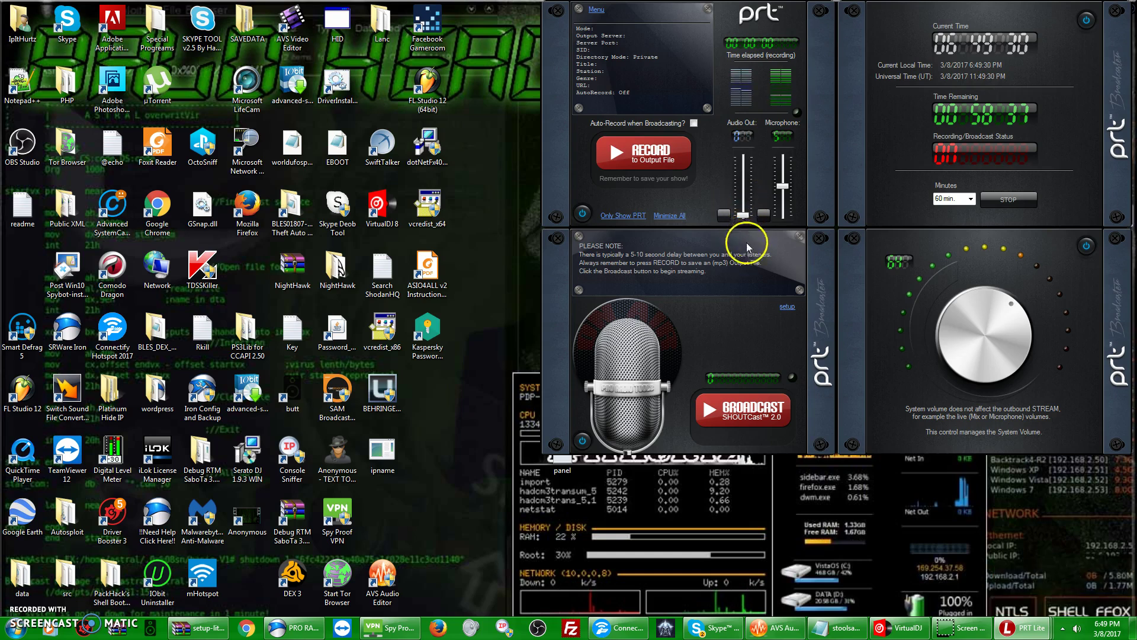
mouse_move(783, 186)
mouse_down()
mouse_move(786, 173)
mouse_move(785, 187)
mouse_up()
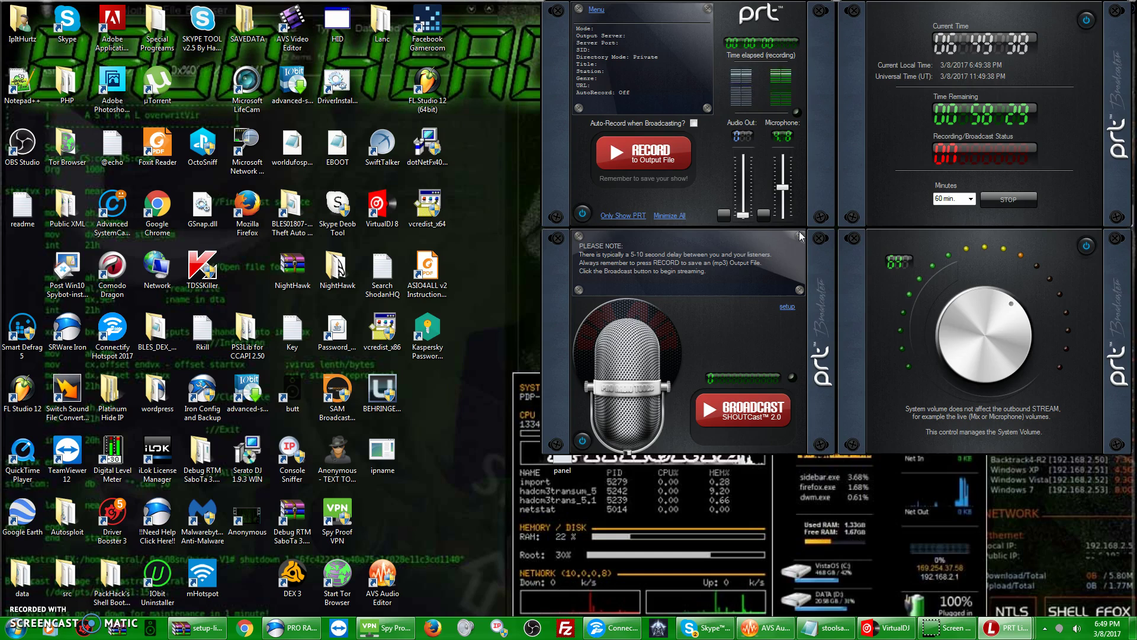
drag(786, 188, 787, 200)
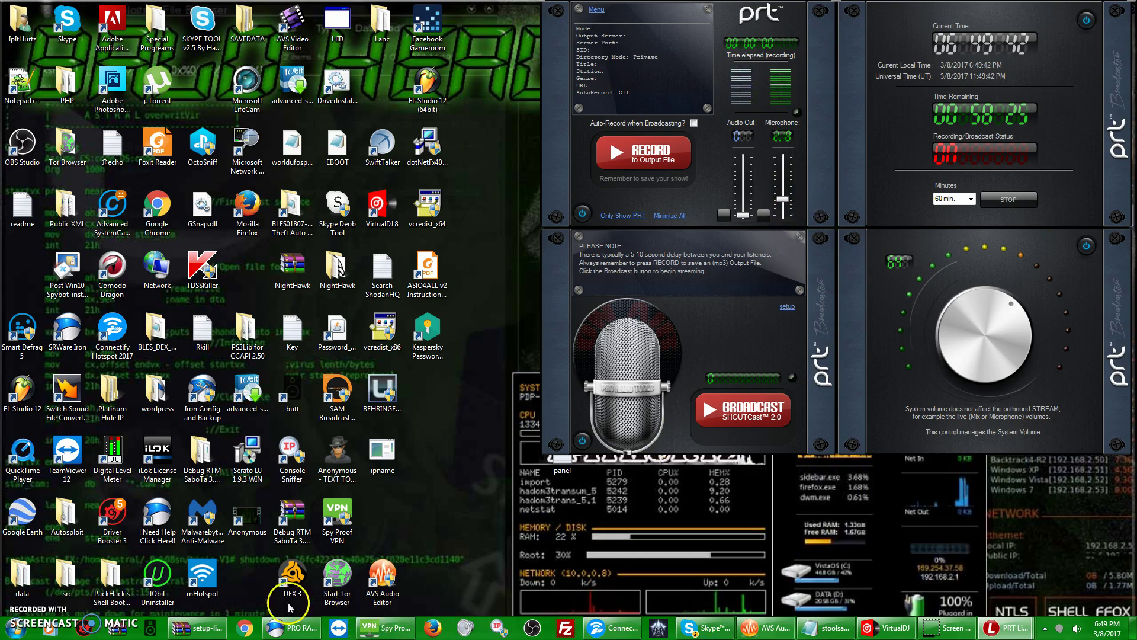
Switch to VirtualDJ, pause the track on deck B and return to the PRT Lite modules.
click(899, 631)
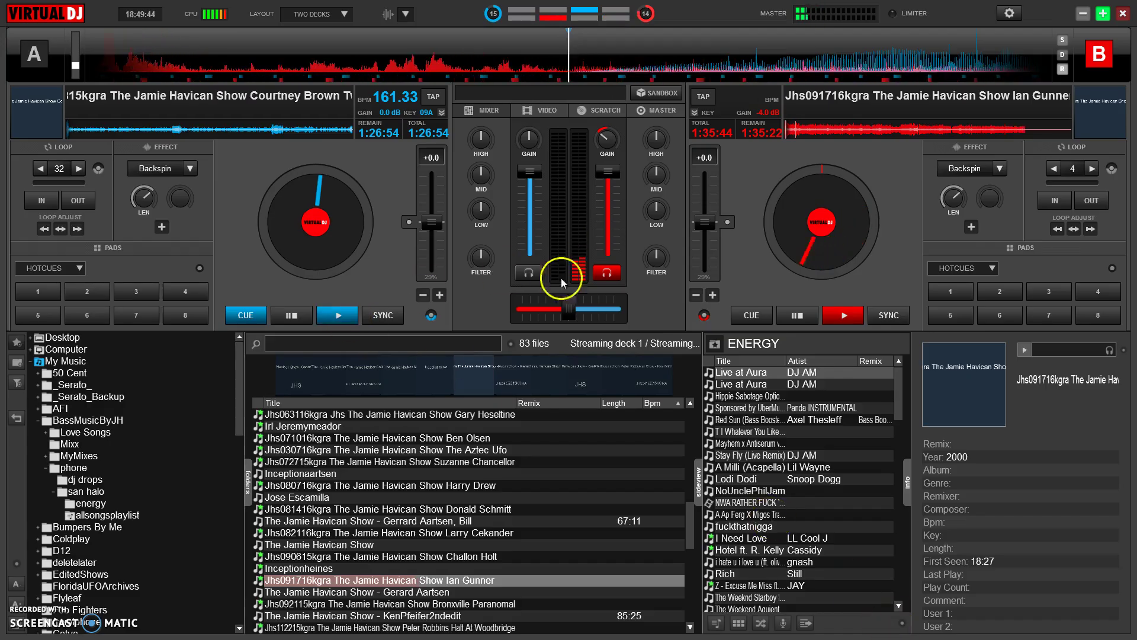
click(799, 316)
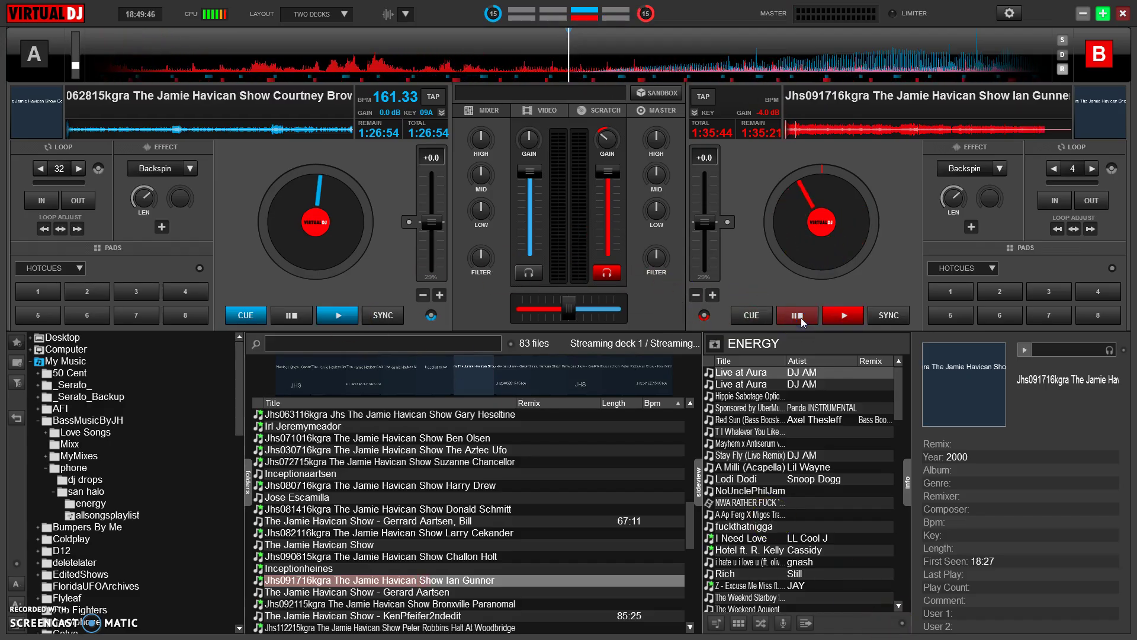
click(1063, 41)
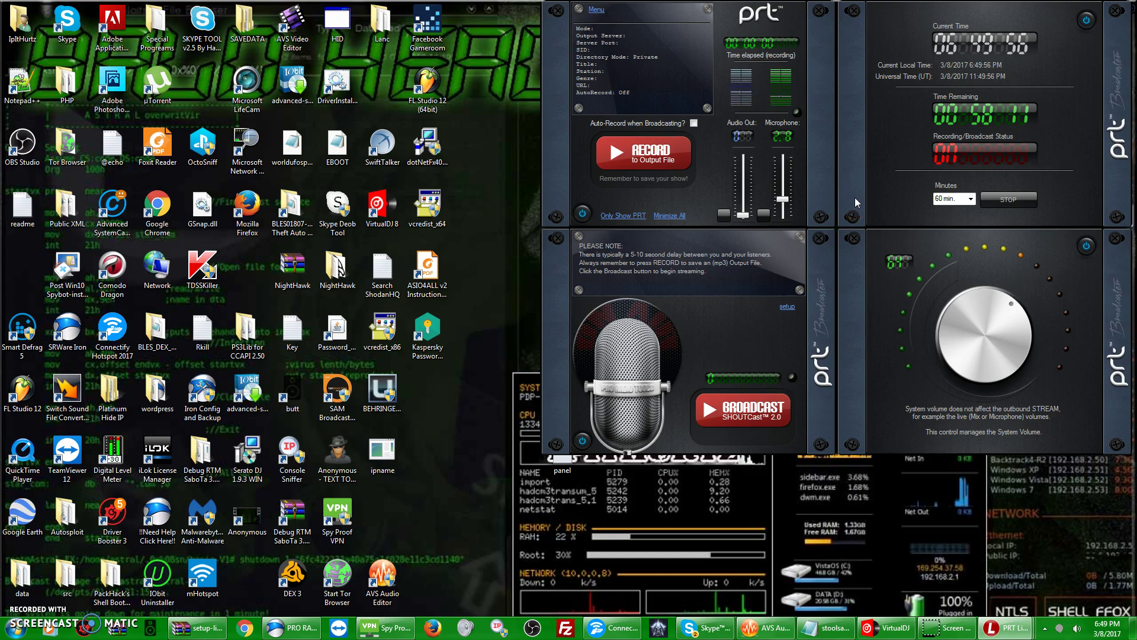
click(856, 174)
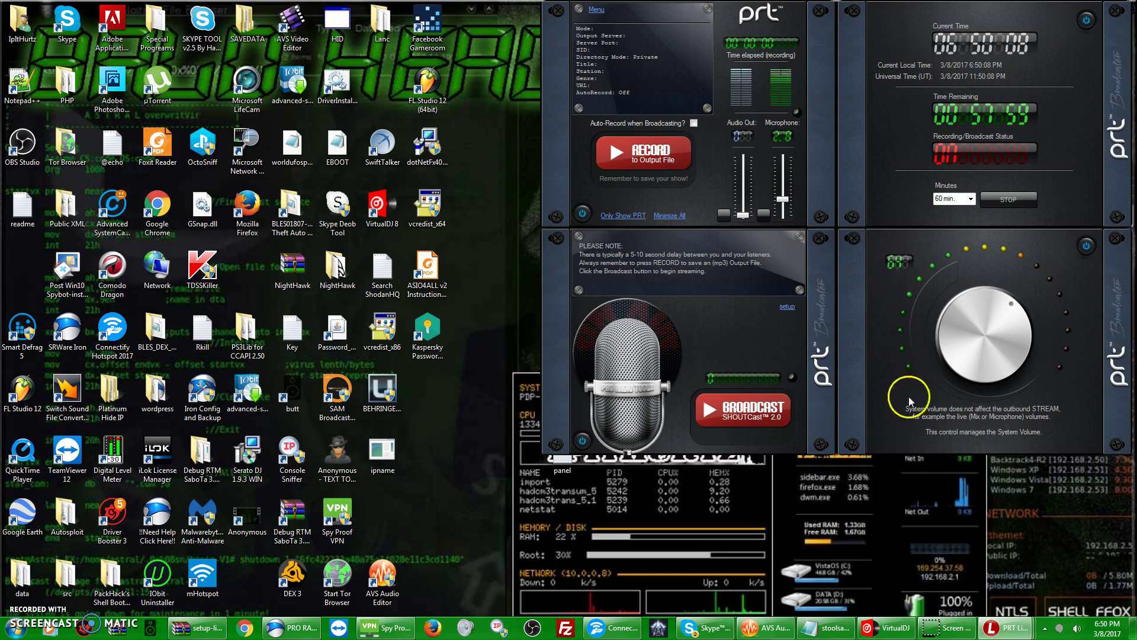
Close PRT Lite and launch PRT Live from the desktop, dismissing its startup errors.
right_click(1015, 629)
click(1018, 596)
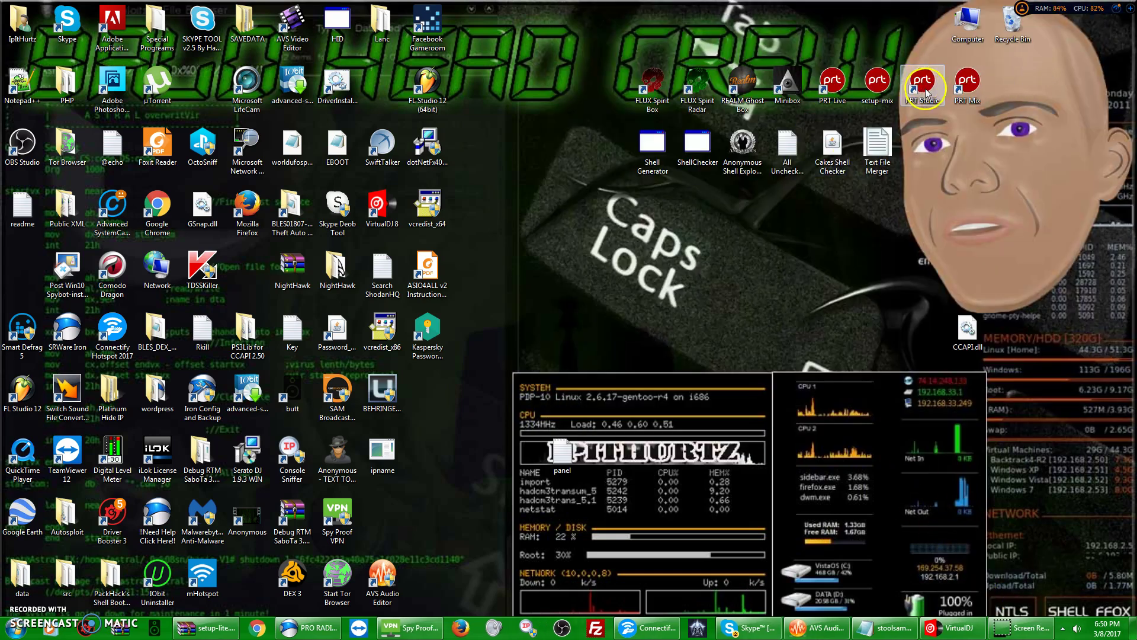
double_click(829, 98)
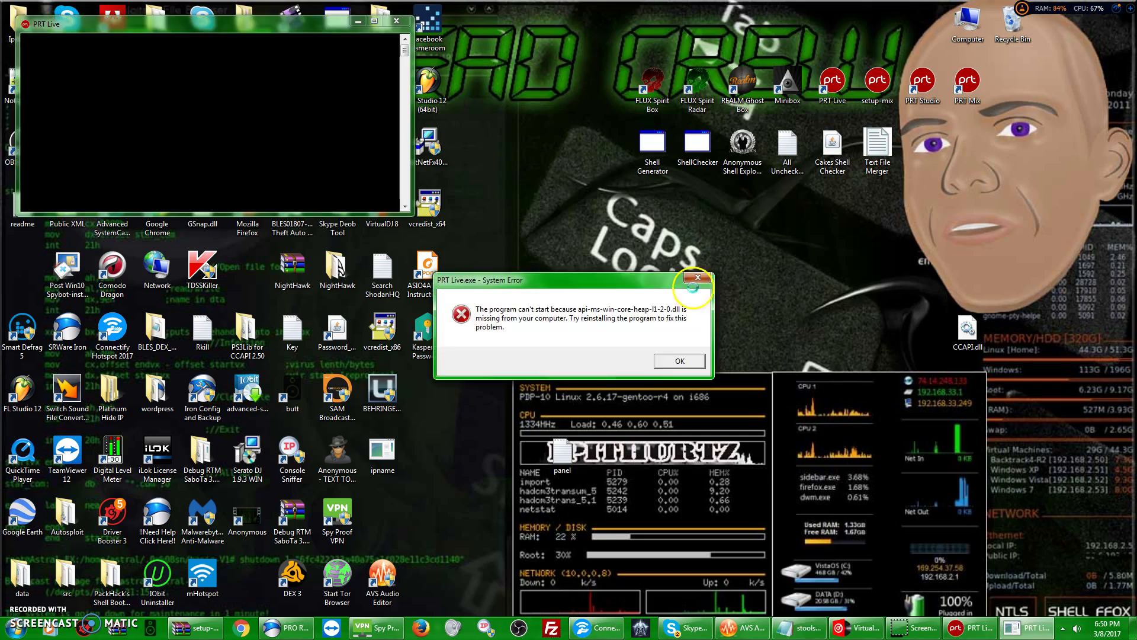
click(671, 363)
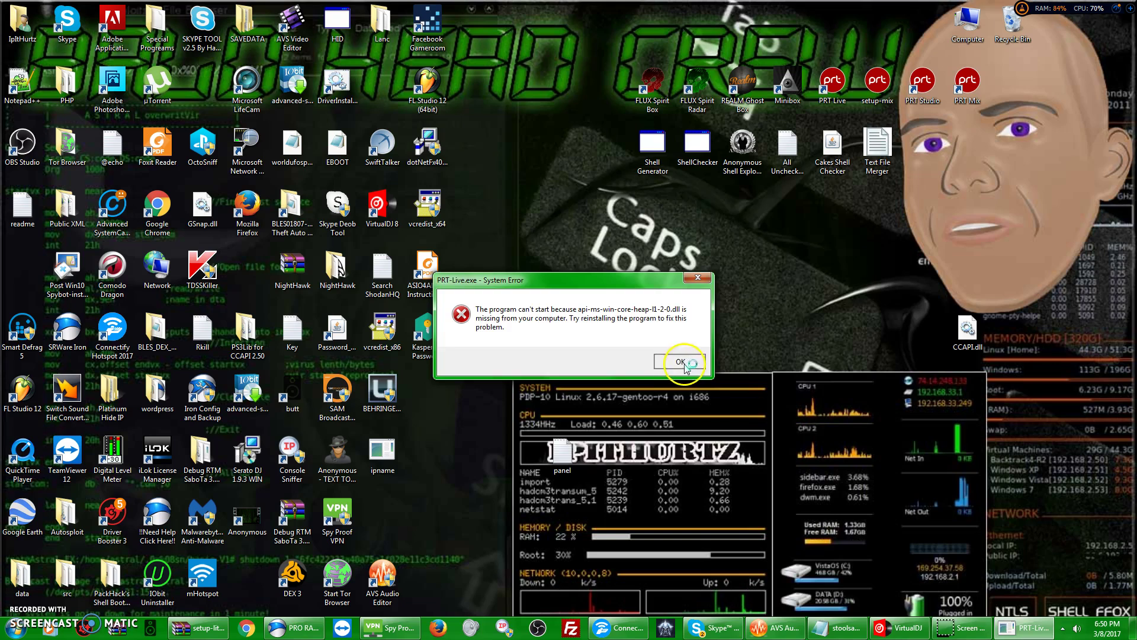
click(681, 360)
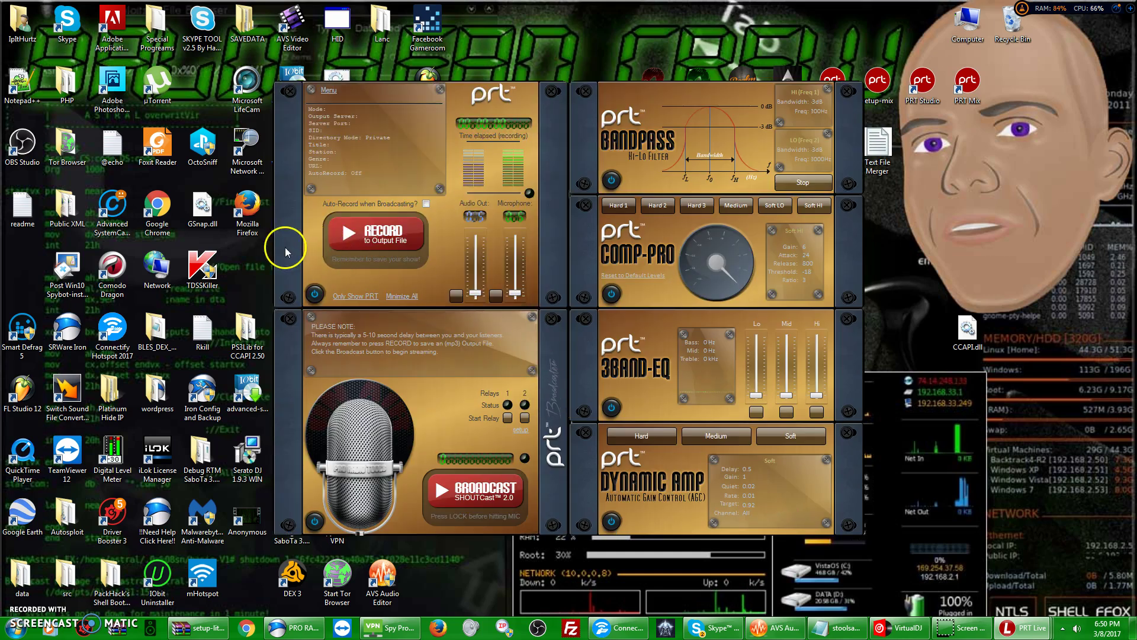
Move the PRT Live modules to the desktop's upper-right area, then review the SHOUTcast server settings for the primary stream and Relay 1.
drag(286, 247, 531, 187)
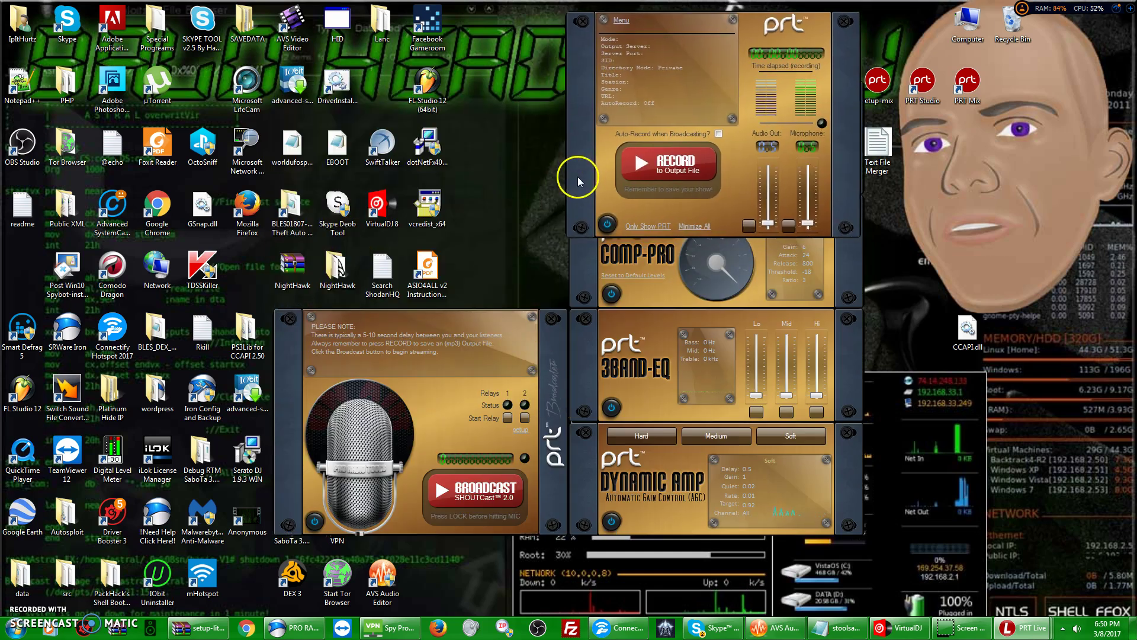
drag(578, 176, 589, 165)
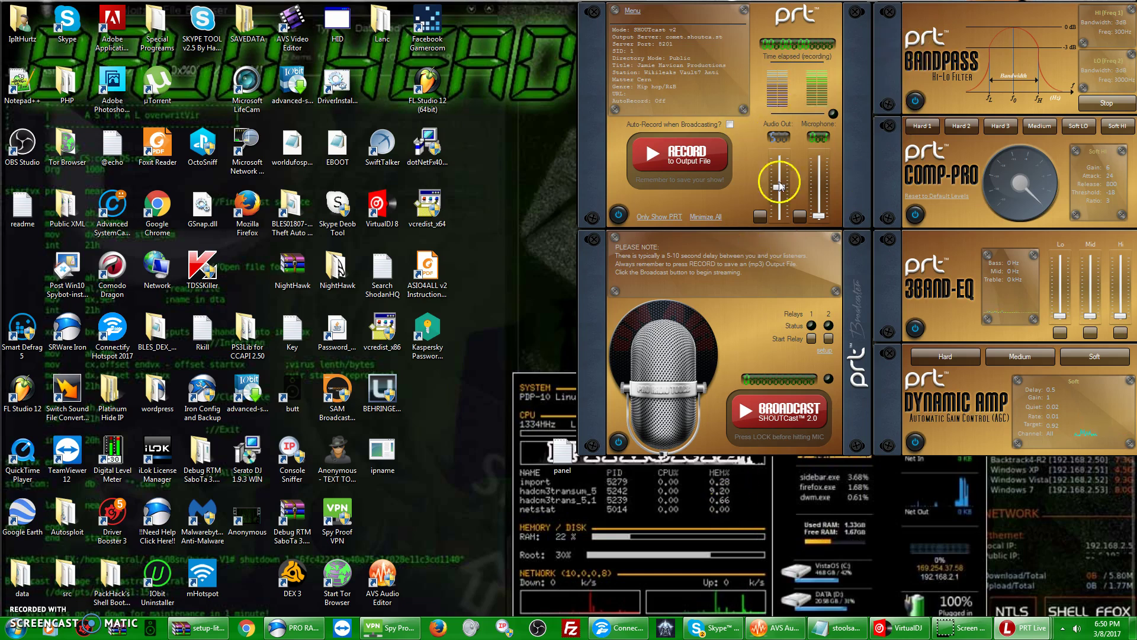
click(825, 350)
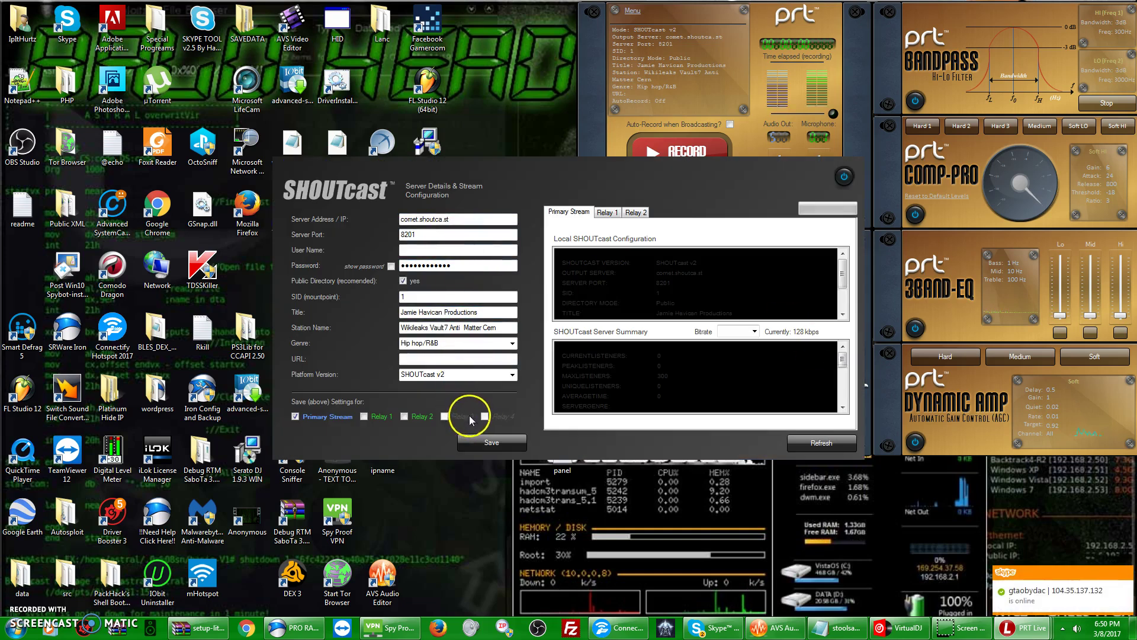
click(609, 216)
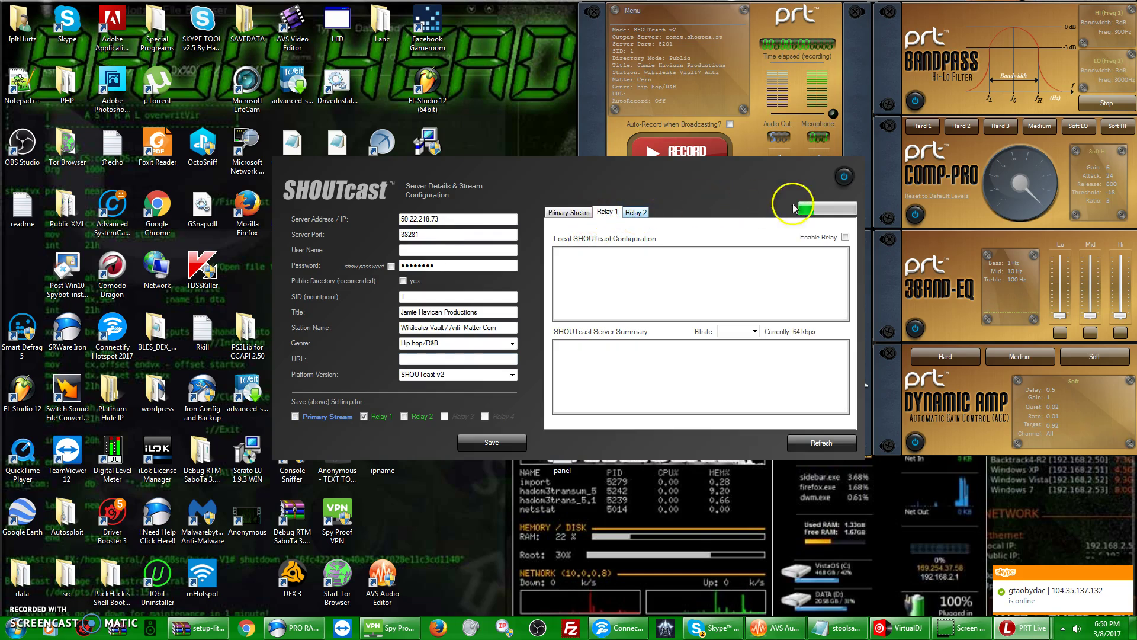
click(843, 176)
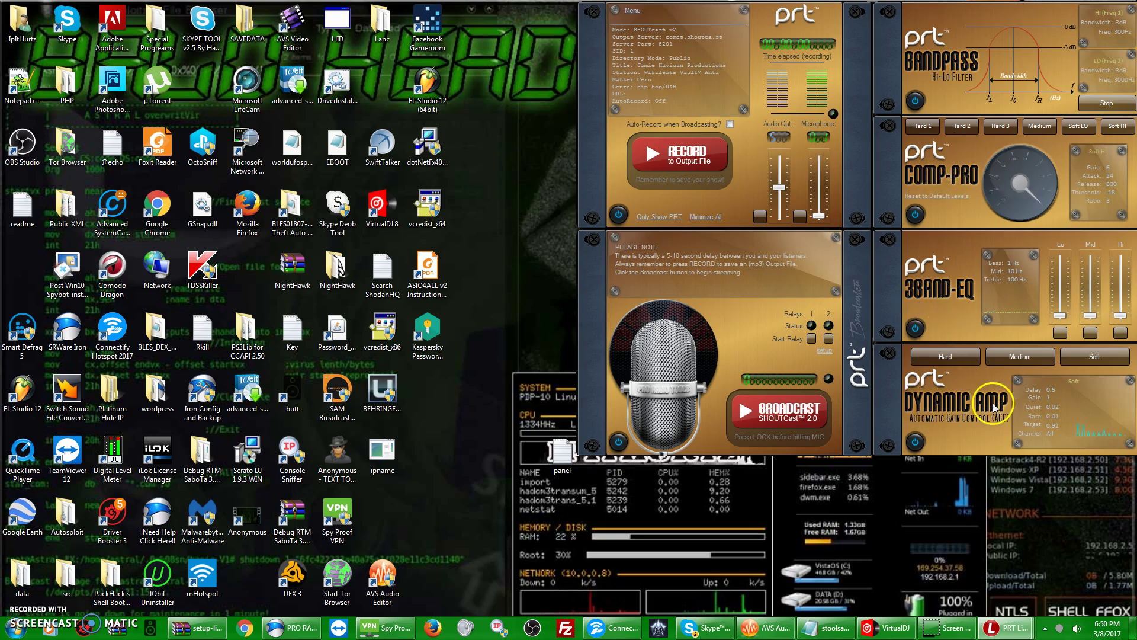
Raise the 3Band-EQ levels to about 86 Hz bass, 420 Hz mid and 8600 kHz treble.
drag(1061, 318, 1061, 266)
drag(1120, 315, 1120, 266)
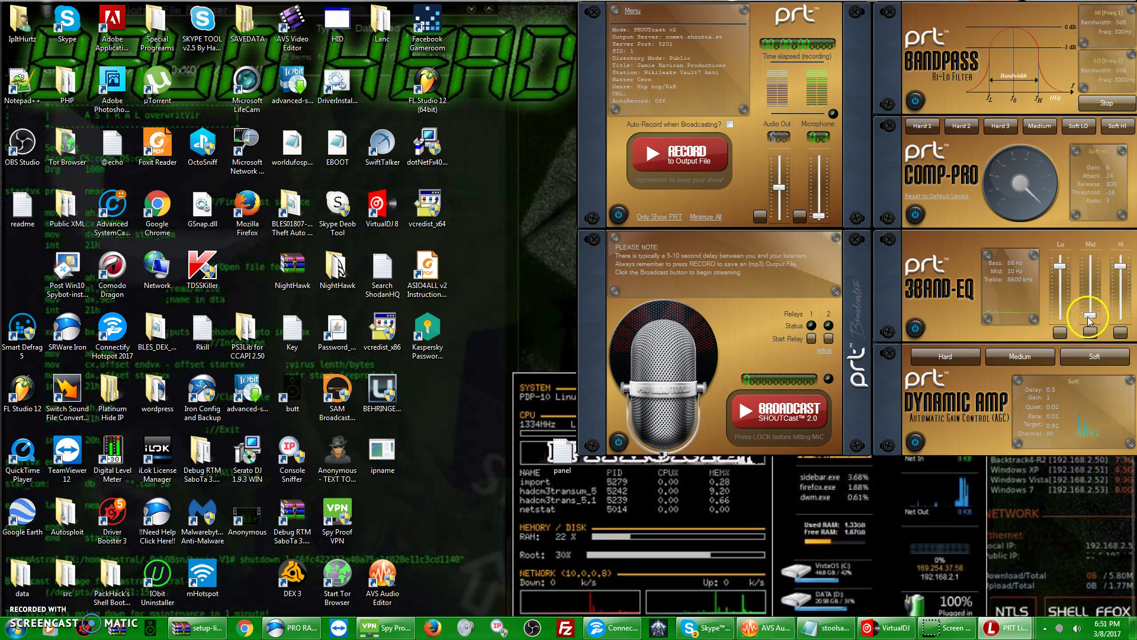
drag(1089, 305, 1090, 291)
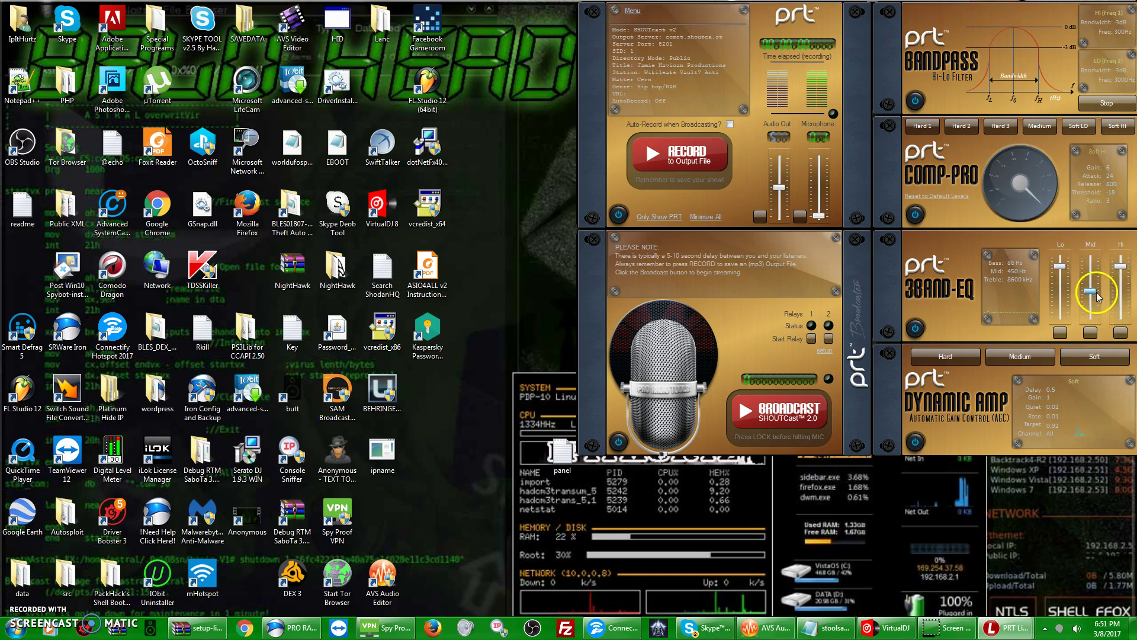
Start the SHOUTcast broadcast and raise the Microphone level to about the middle of its range.
click(787, 421)
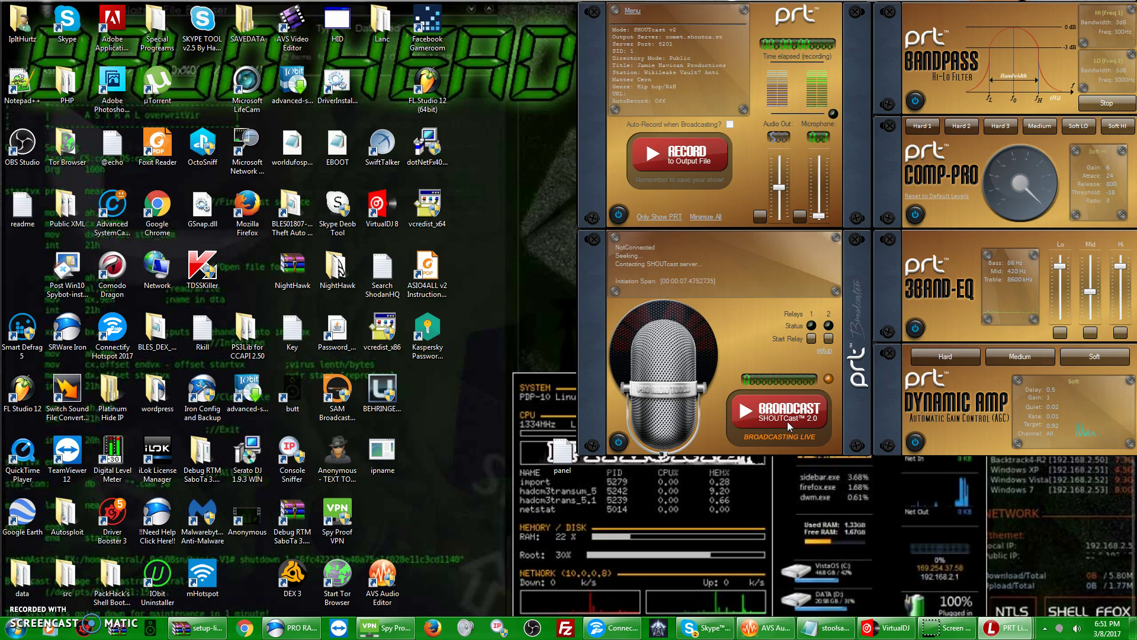
drag(818, 215, 822, 172)
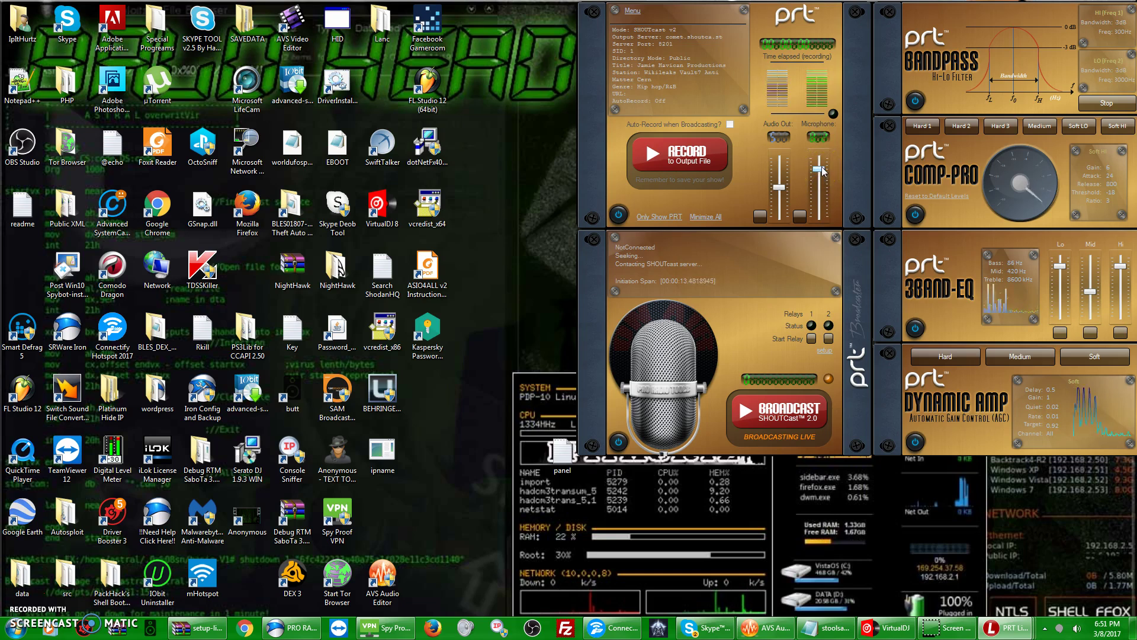
drag(828, 182, 829, 188)
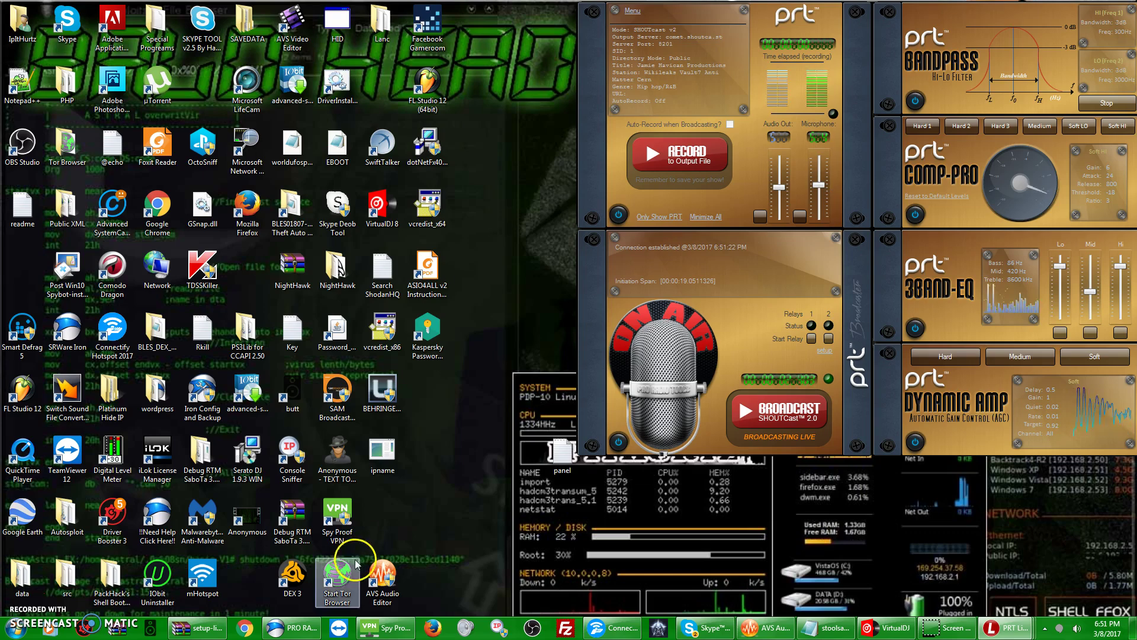
Check the SHOUTcast page in the browser, then apply the Medium preset in Dynamic Amp and Hard 2 in Comp-Pro.
click(312, 625)
click(313, 627)
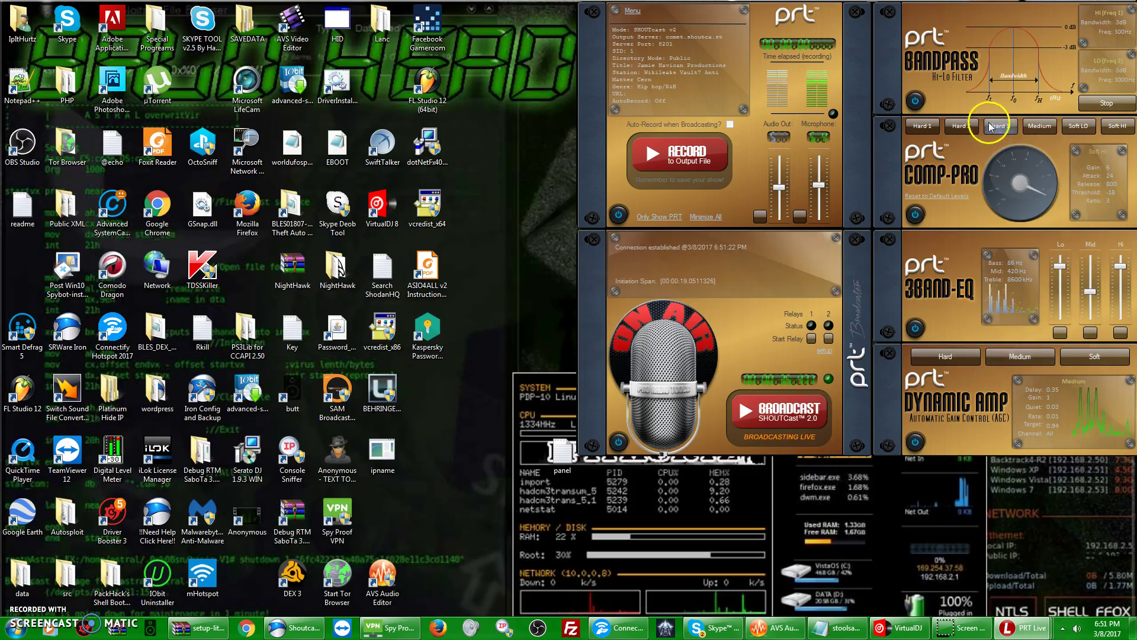
click(961, 125)
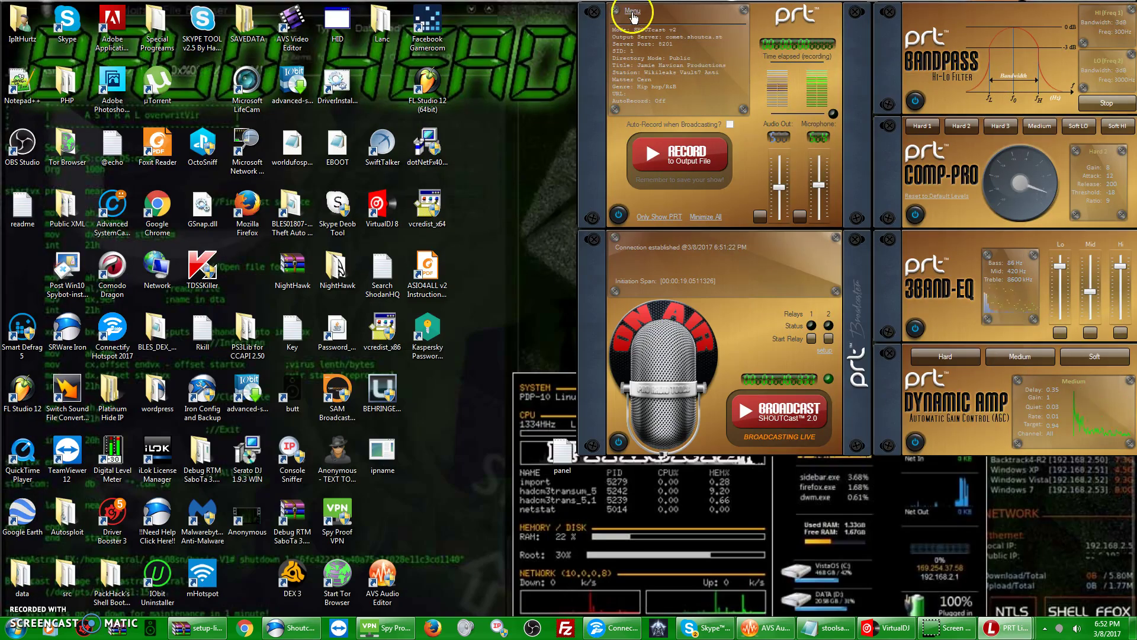
Launch the Sampler, place it directly below the Broadcaster module, and try sample pads 2 and 6.
click(632, 11)
mouse_move(688, 64)
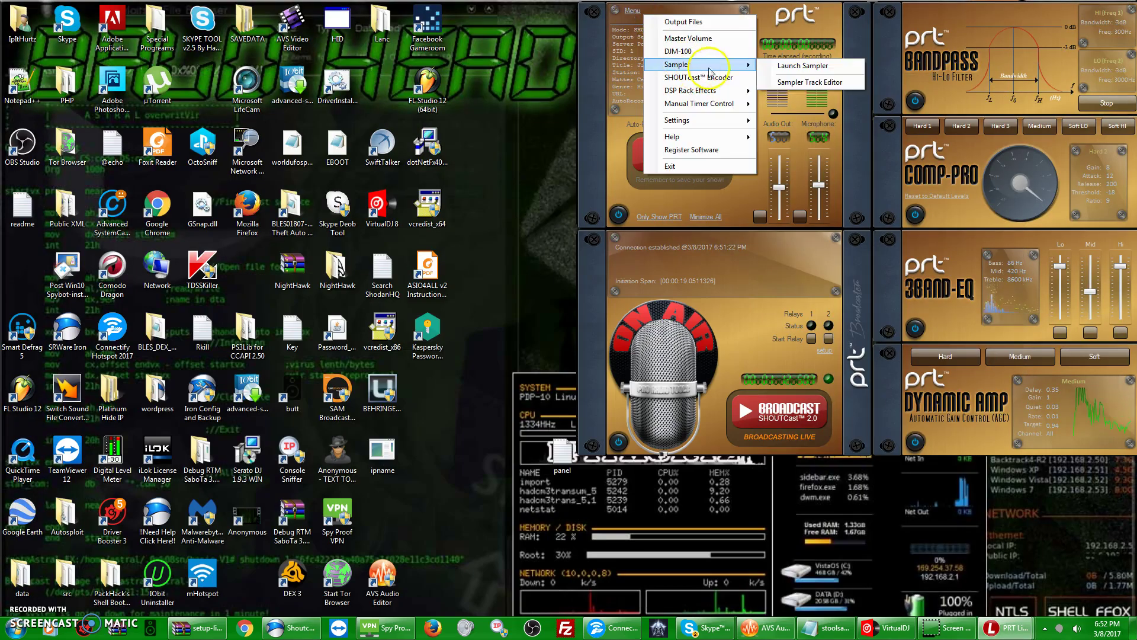
click(791, 83)
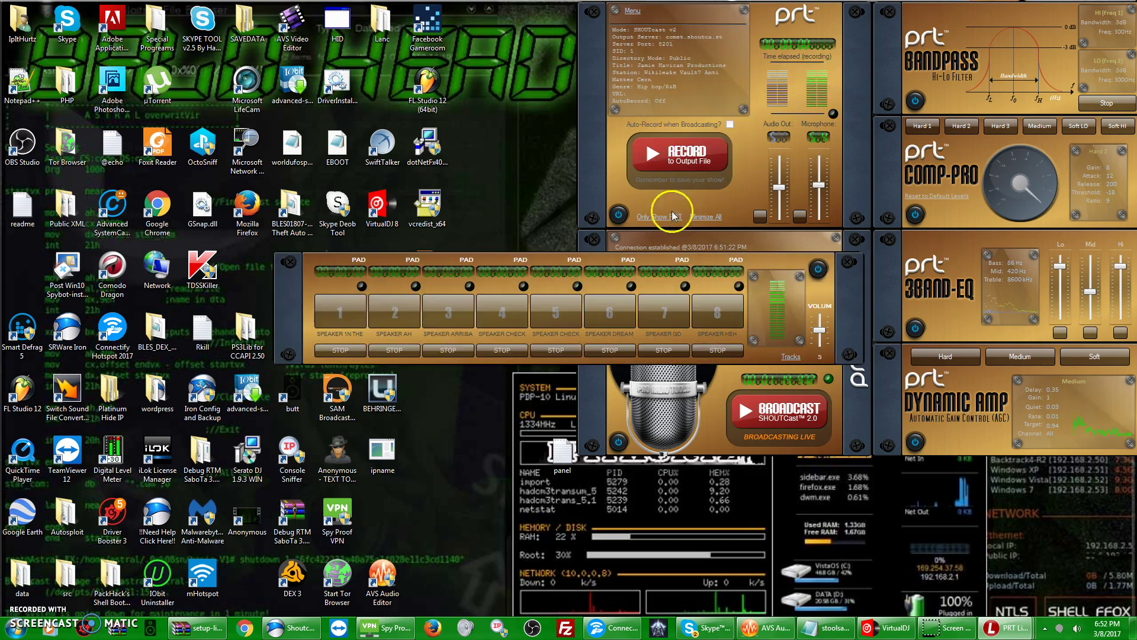
drag(300, 311, 595, 515)
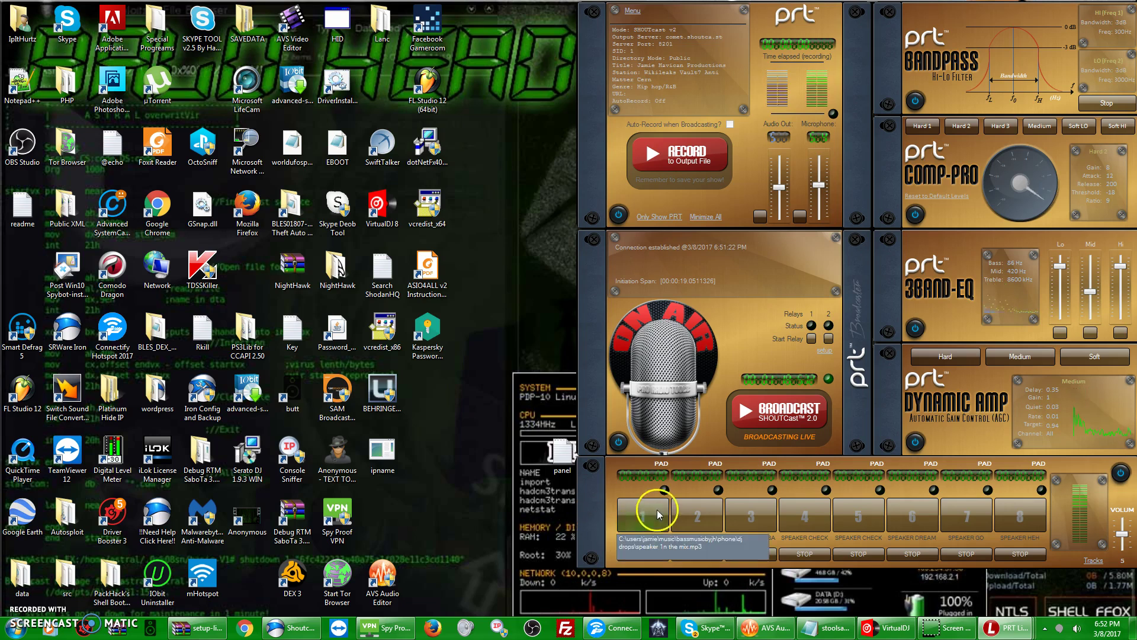
click(677, 513)
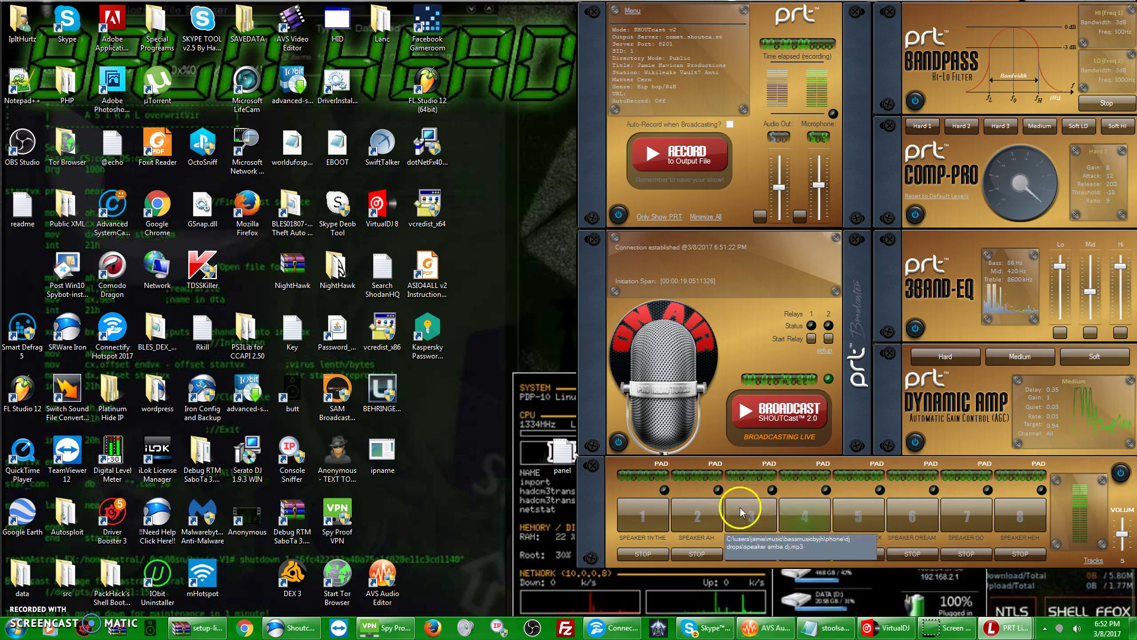
click(911, 522)
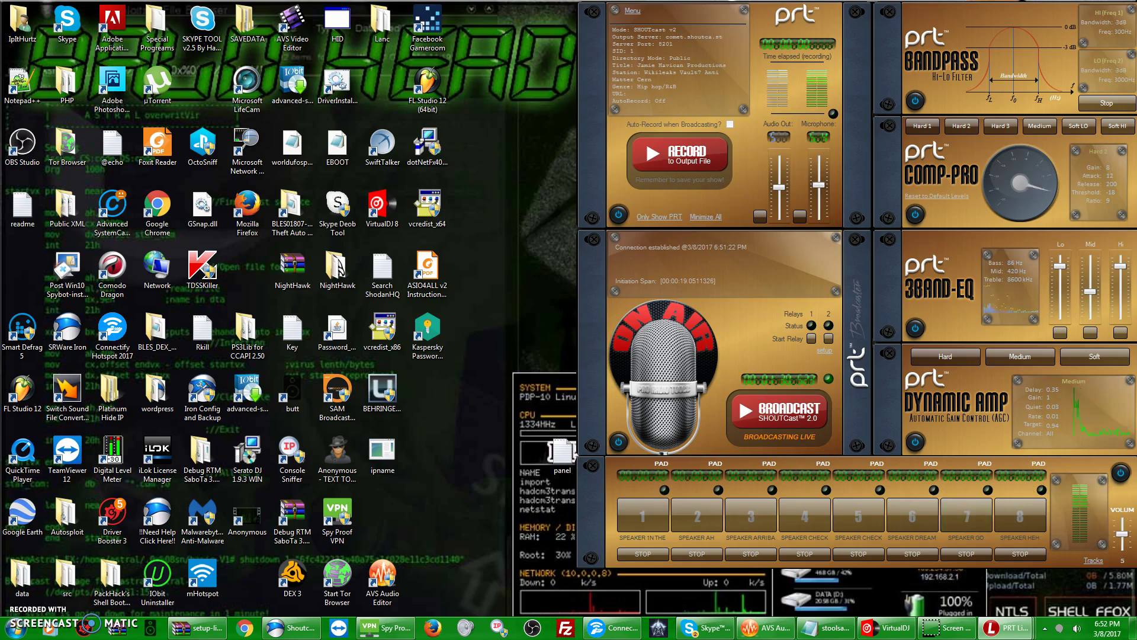
Open the DJM-100 mixer and move it to the desktop's upper-left corner.
click(633, 11)
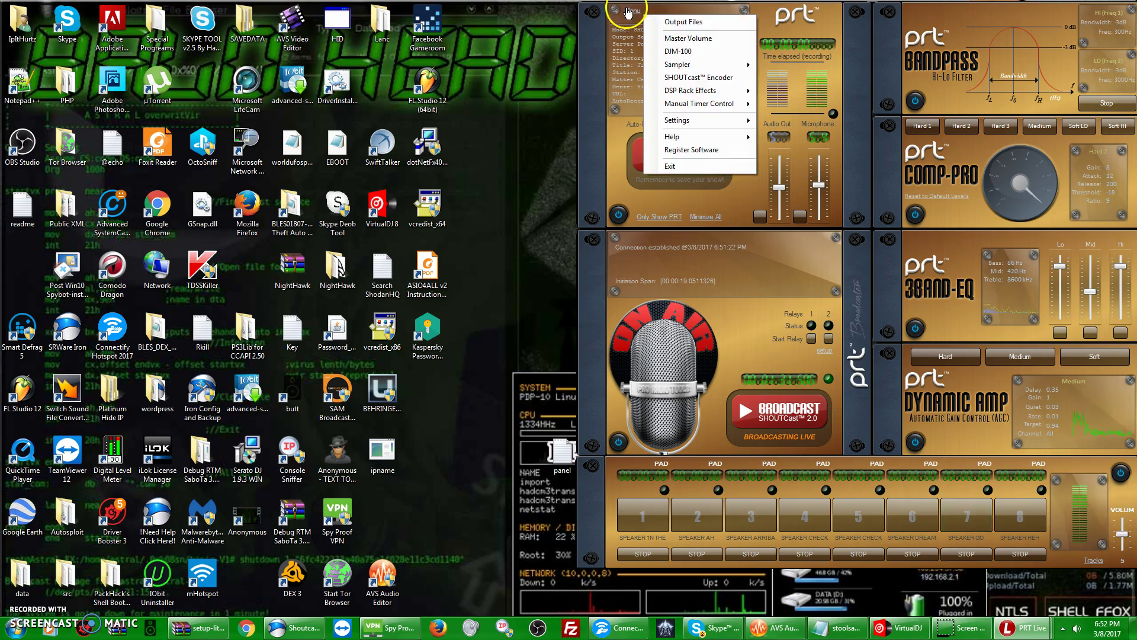
click(717, 59)
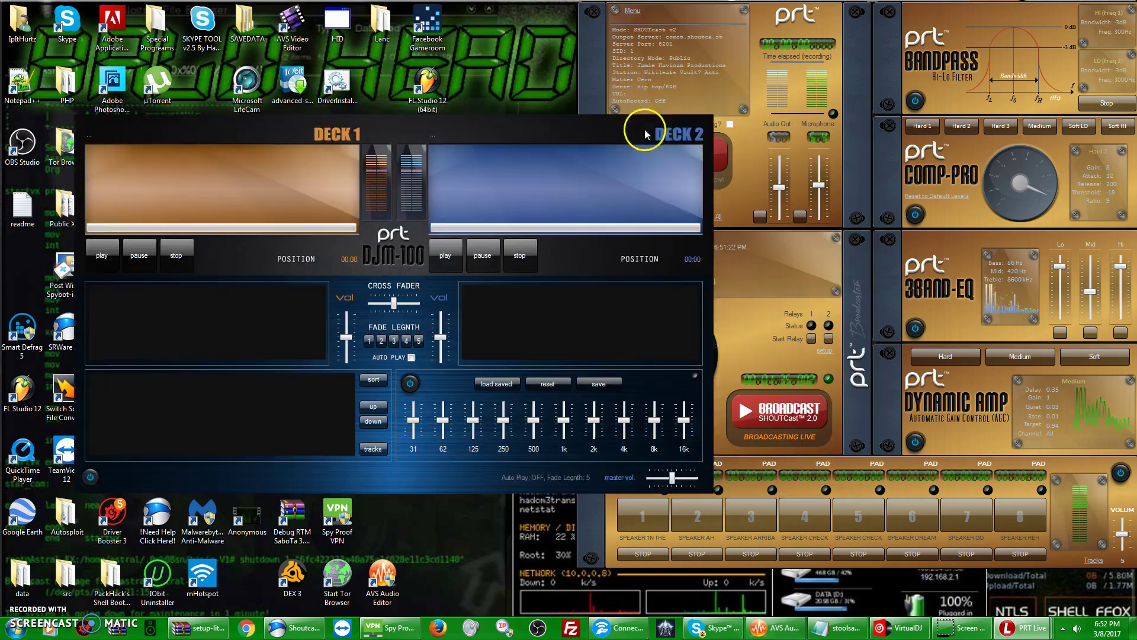
drag(646, 133, 574, 20)
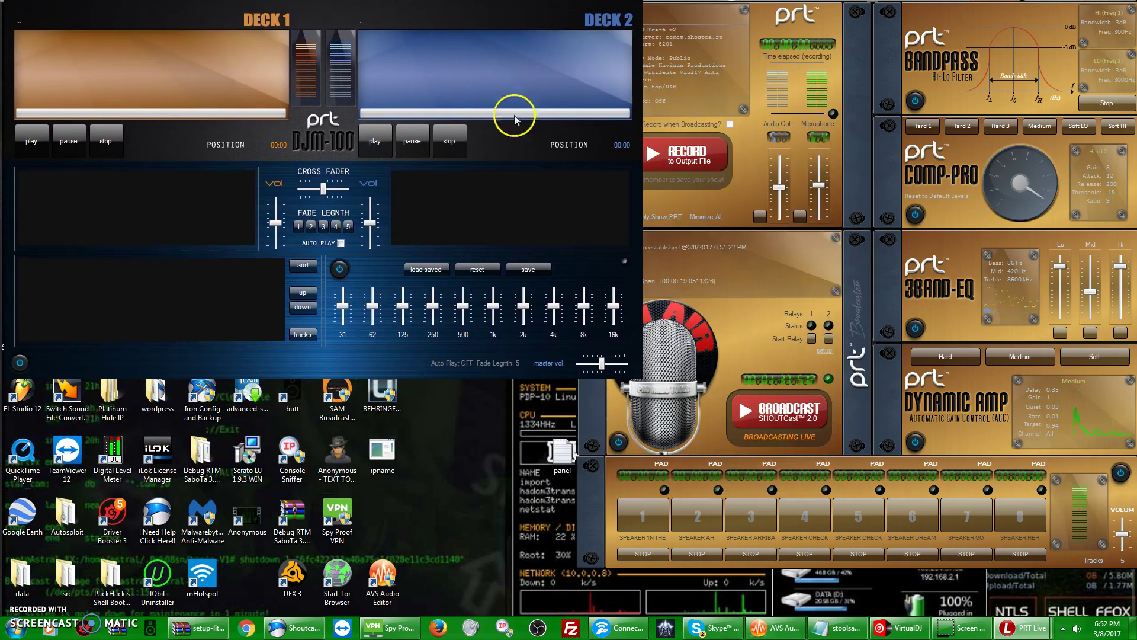
Add a consecutive range of mp3 show recordings, ending with Jhs070515kgra, to the DJM-100 track list.
click(302, 335)
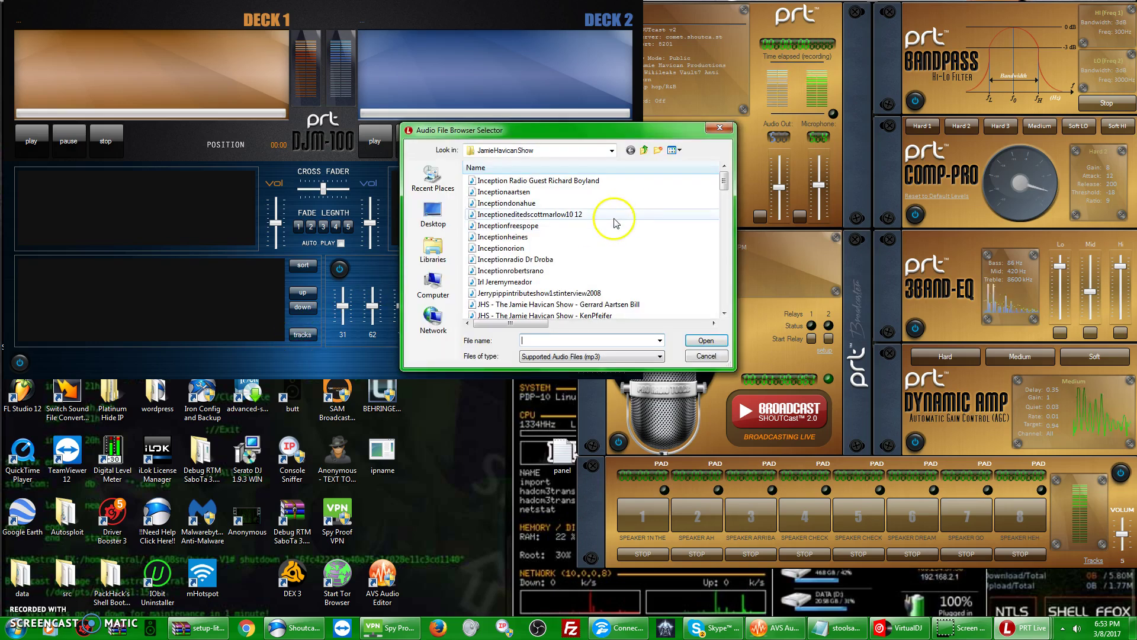
scroll(592, 231, up, 4)
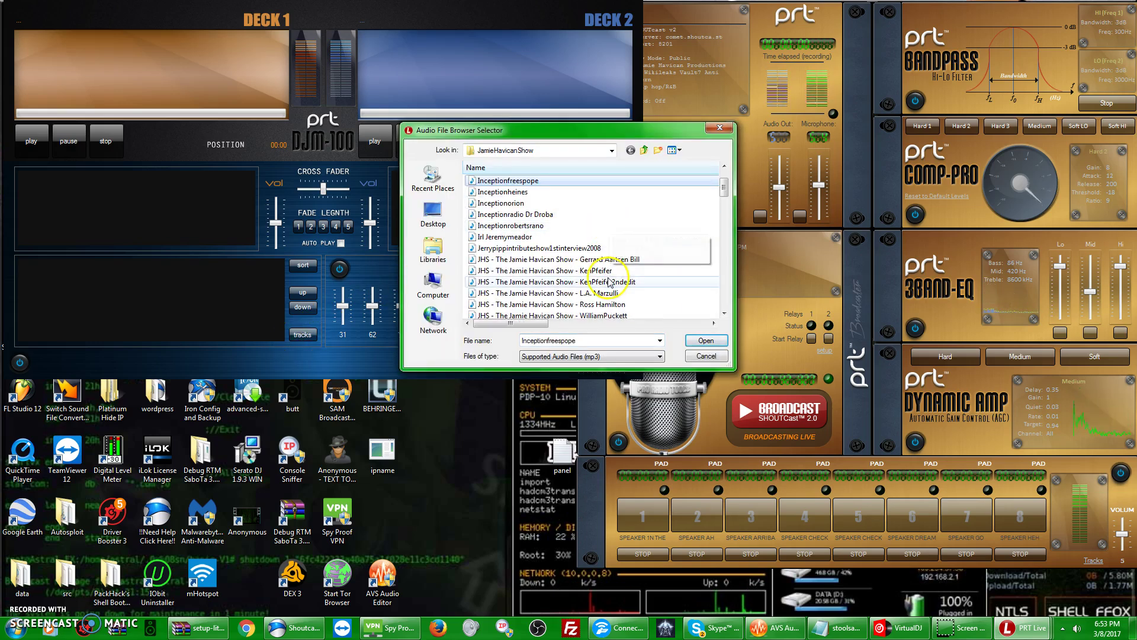
click(593, 304)
drag(724, 187, 725, 220)
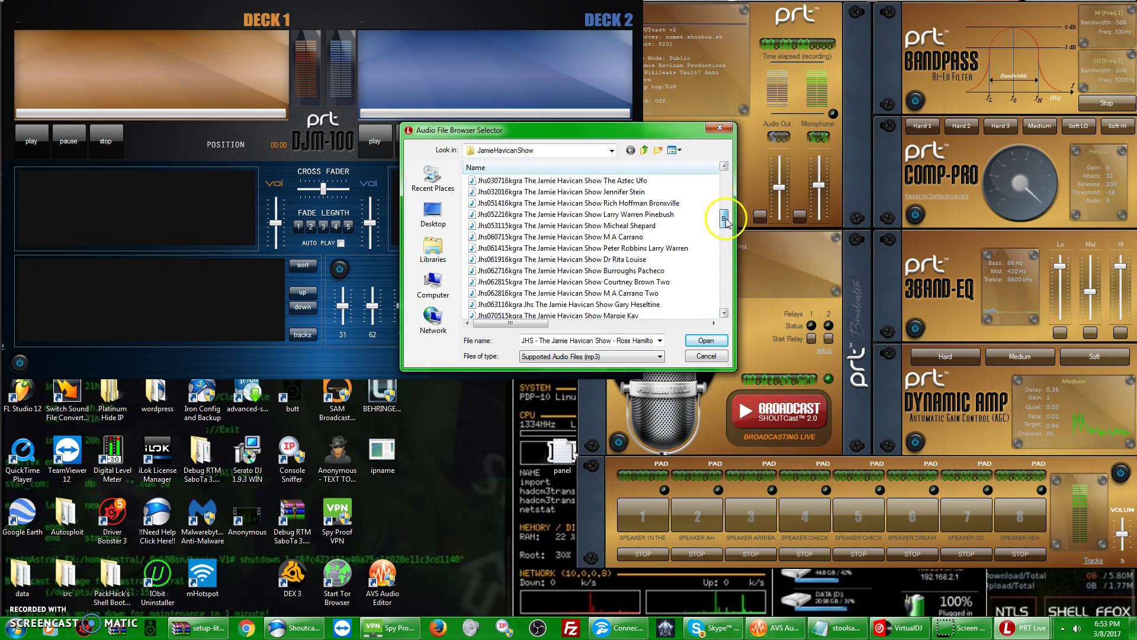
shift+click(638, 316)
click(692, 340)
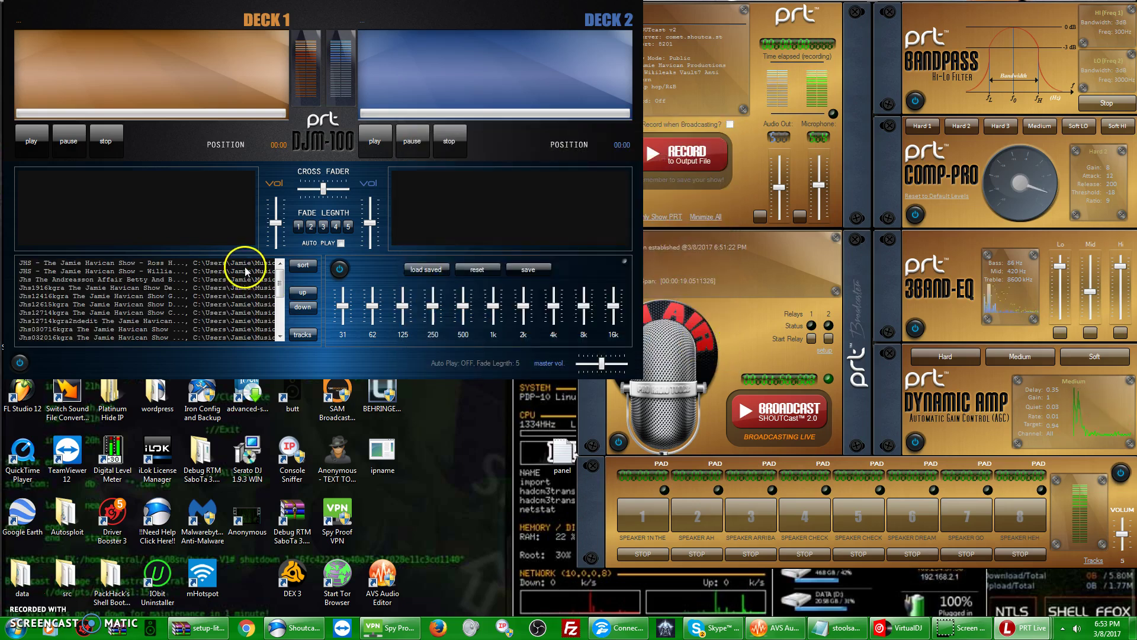
Send the tracks from the start of the list through Jhs053115kgra to Deck A.
click(247, 264)
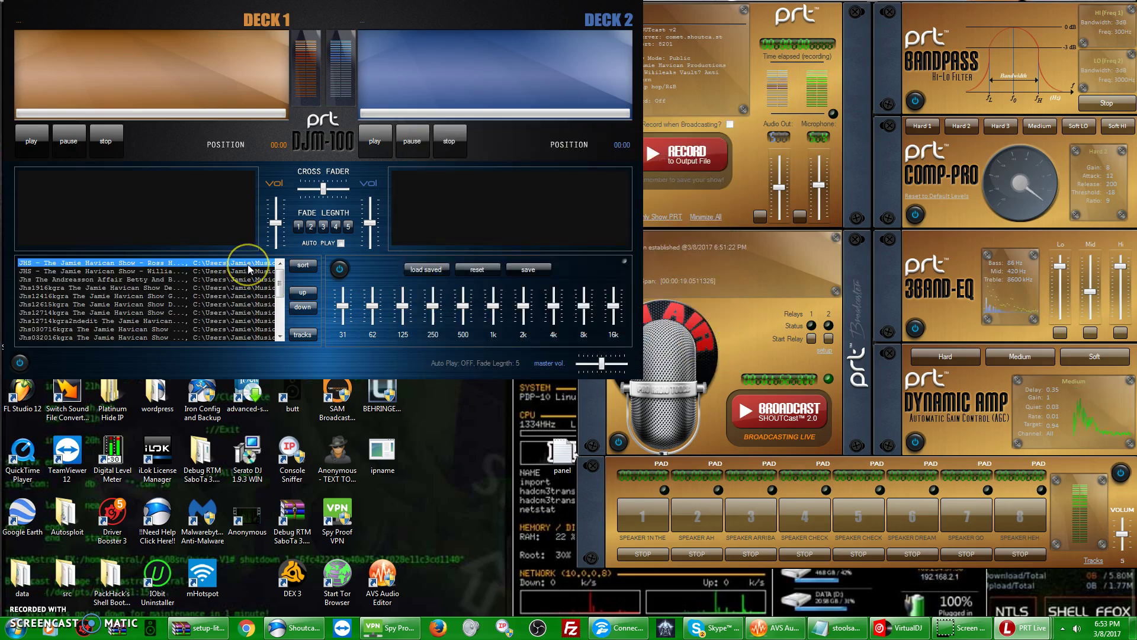
drag(279, 279, 258, 308)
shift+click(259, 307)
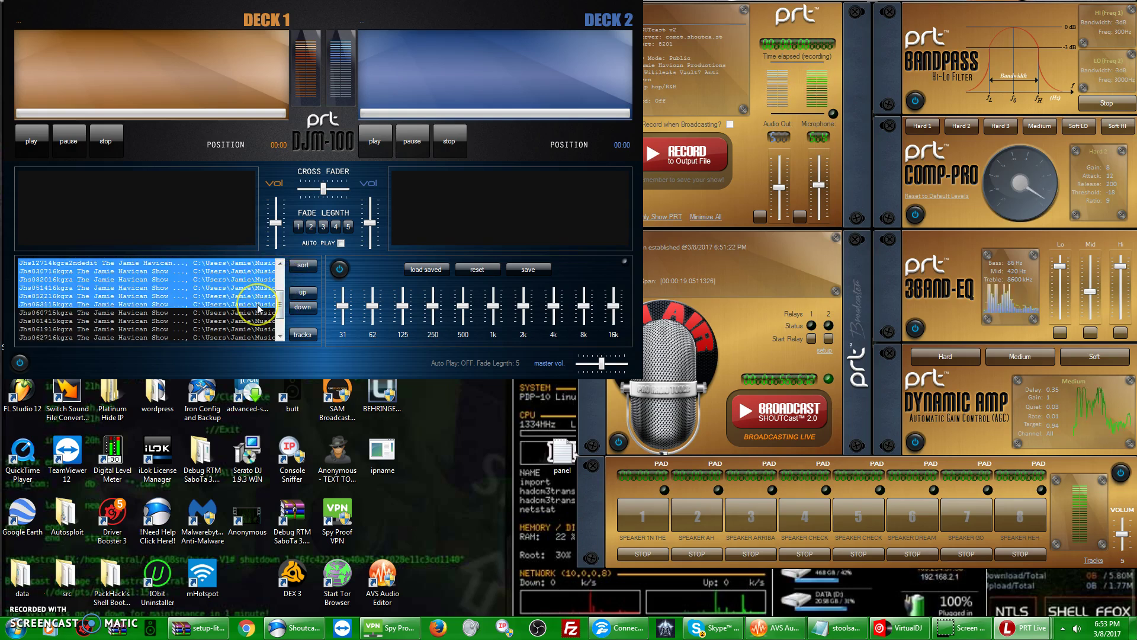
right_click(265, 300)
click(275, 308)
Send the remaining tracks, from Jhs060715kgra through Jhs070515kgra, to Deck B.
click(266, 314)
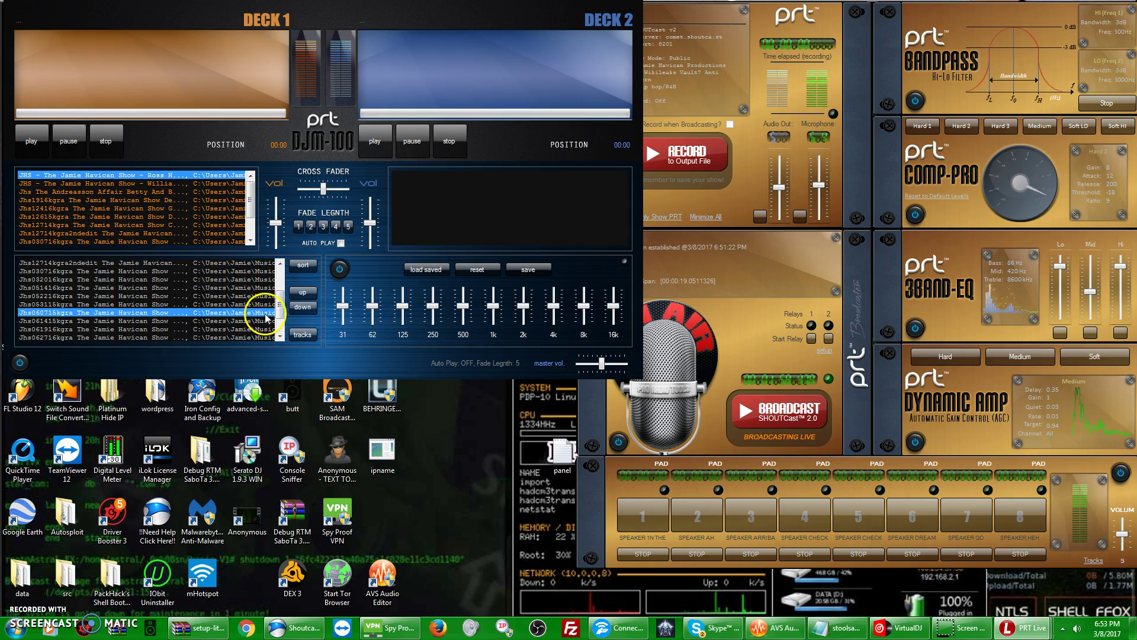
scroll(281, 310, down, 2)
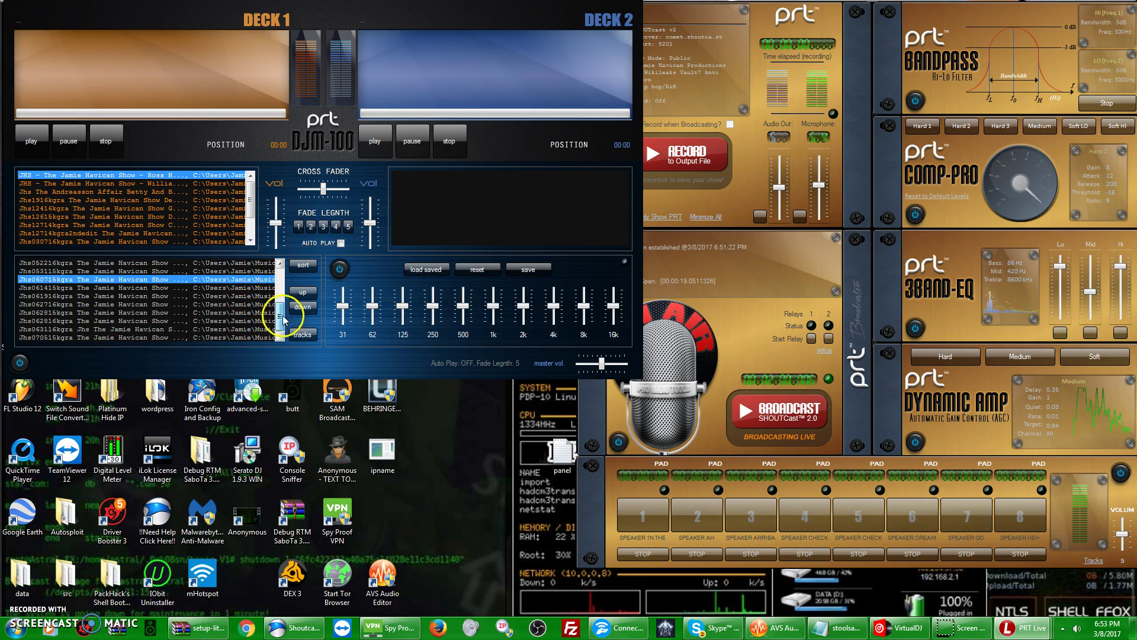
shift+click(263, 338)
right_click(260, 339)
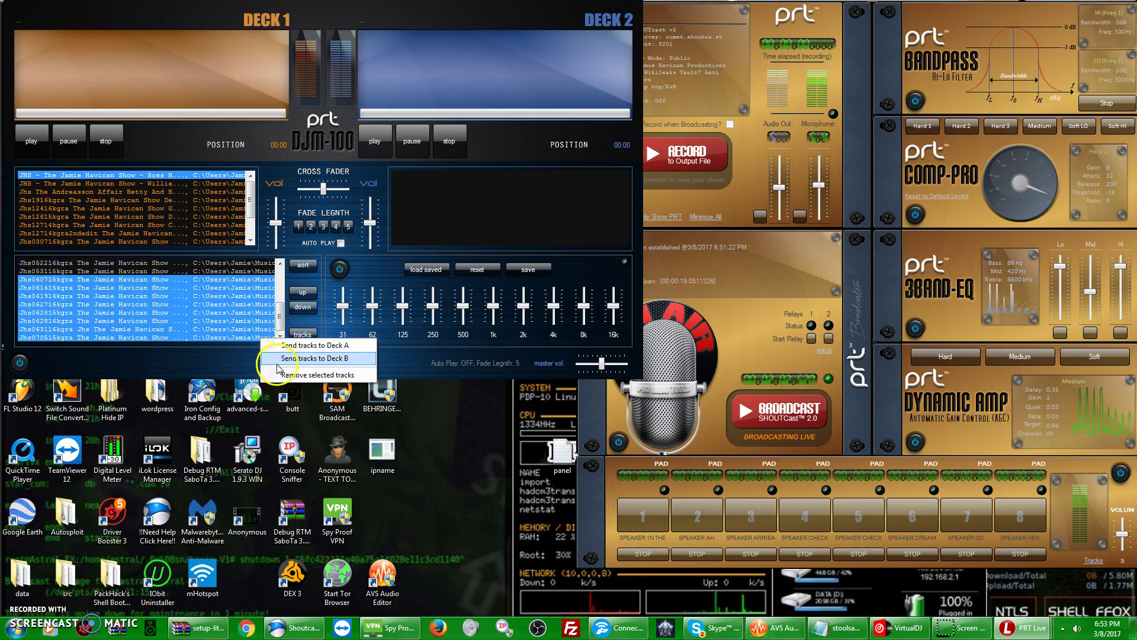
click(280, 358)
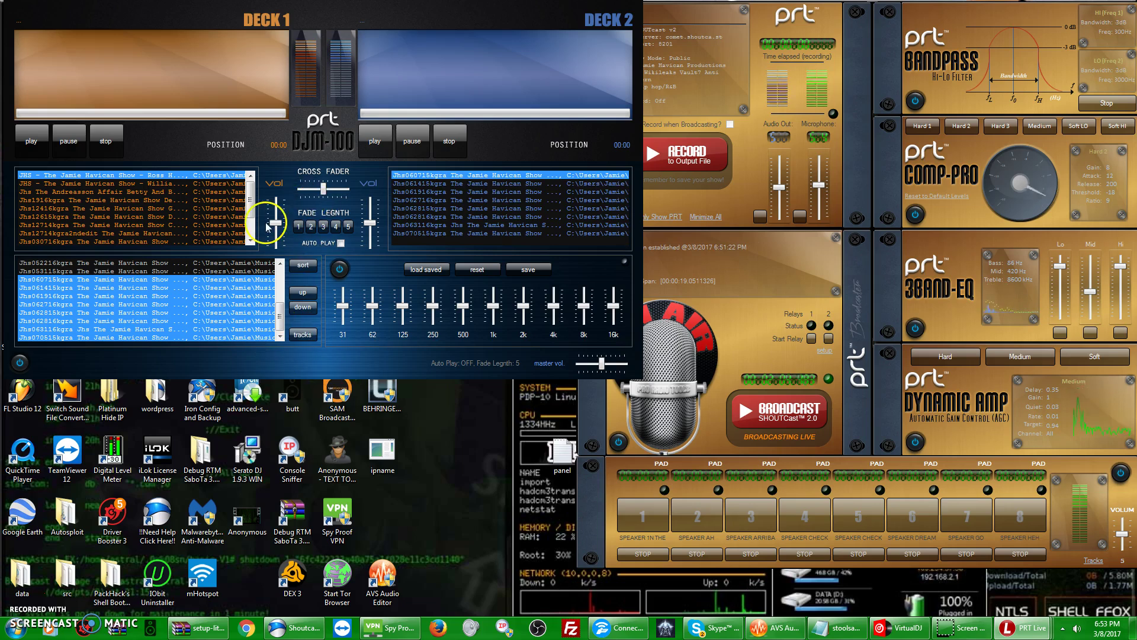
Raise both deck volumes and the master volume on the DJM-100, and switch on its equalizer.
drag(272, 227, 274, 203)
drag(371, 222, 370, 215)
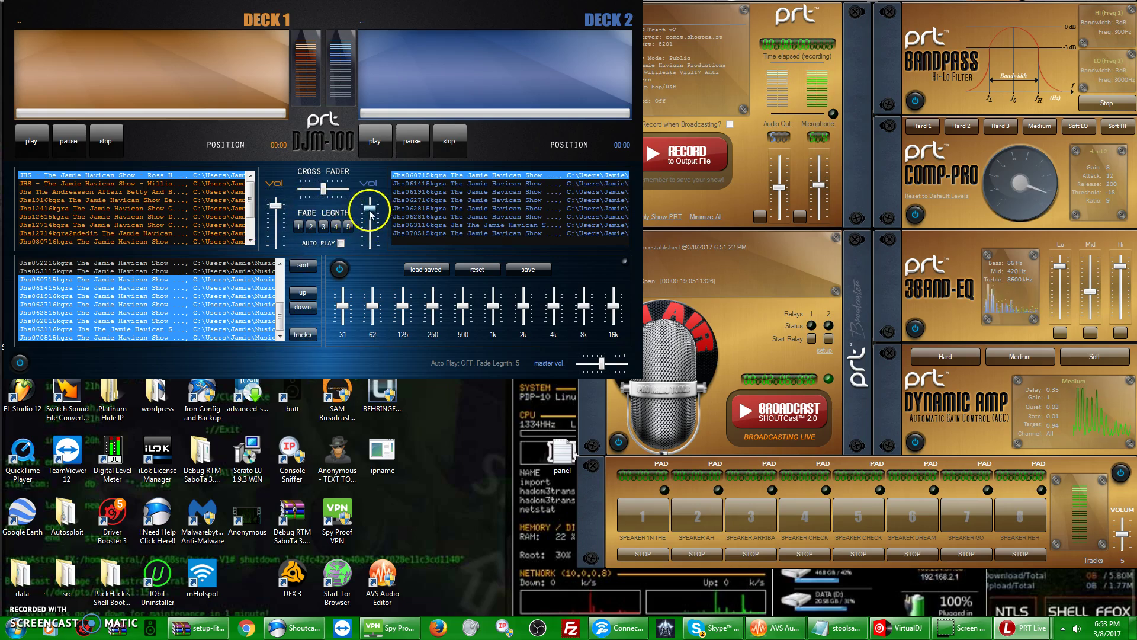
click(338, 269)
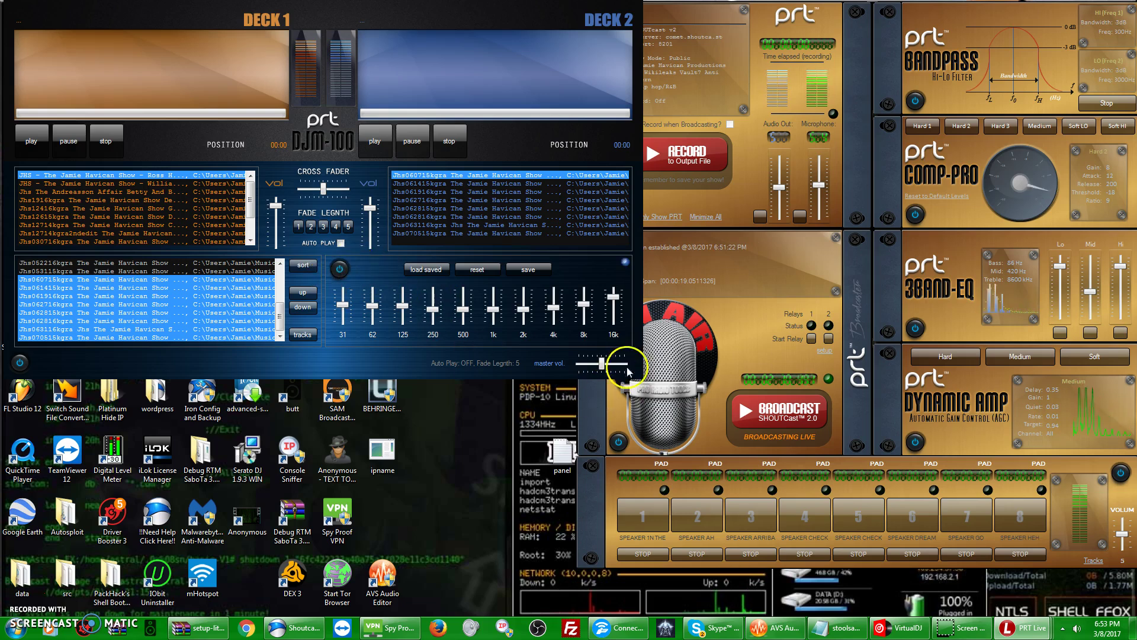
drag(601, 363, 612, 363)
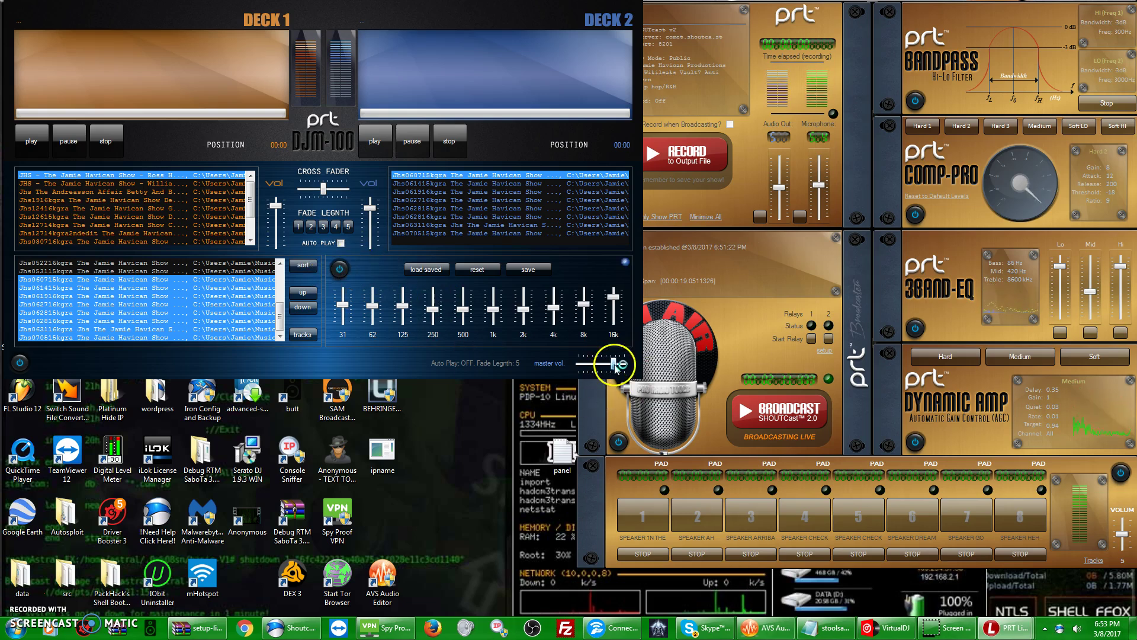
Enable Auto Play on the DJM-100 and start playback of the Jhs060715kgra track on Deck 2.
click(340, 244)
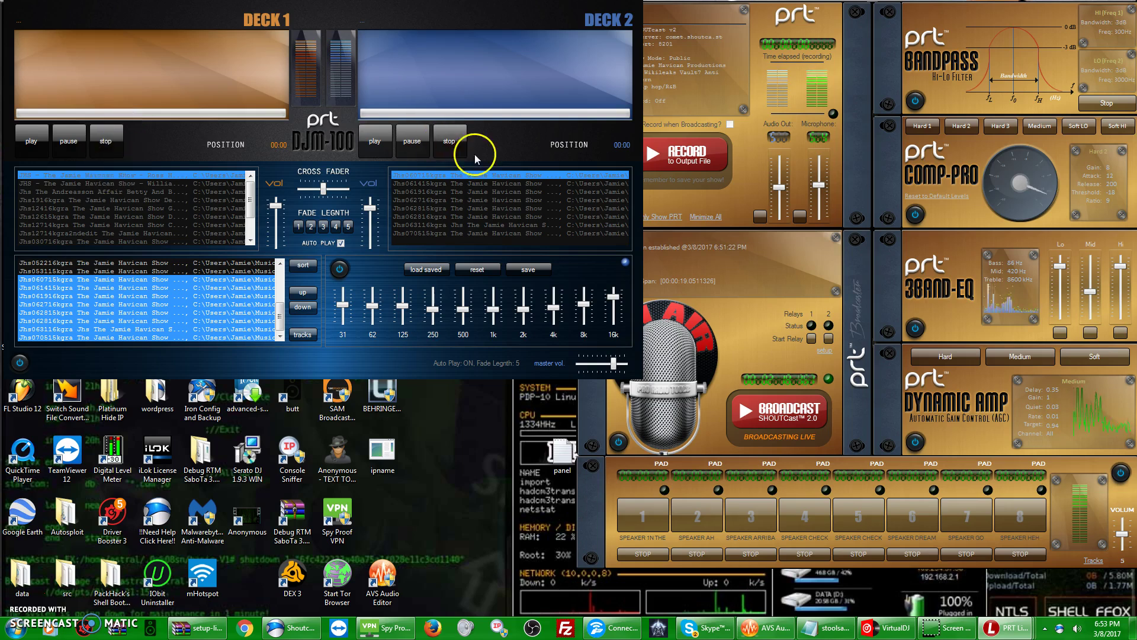
click(373, 143)
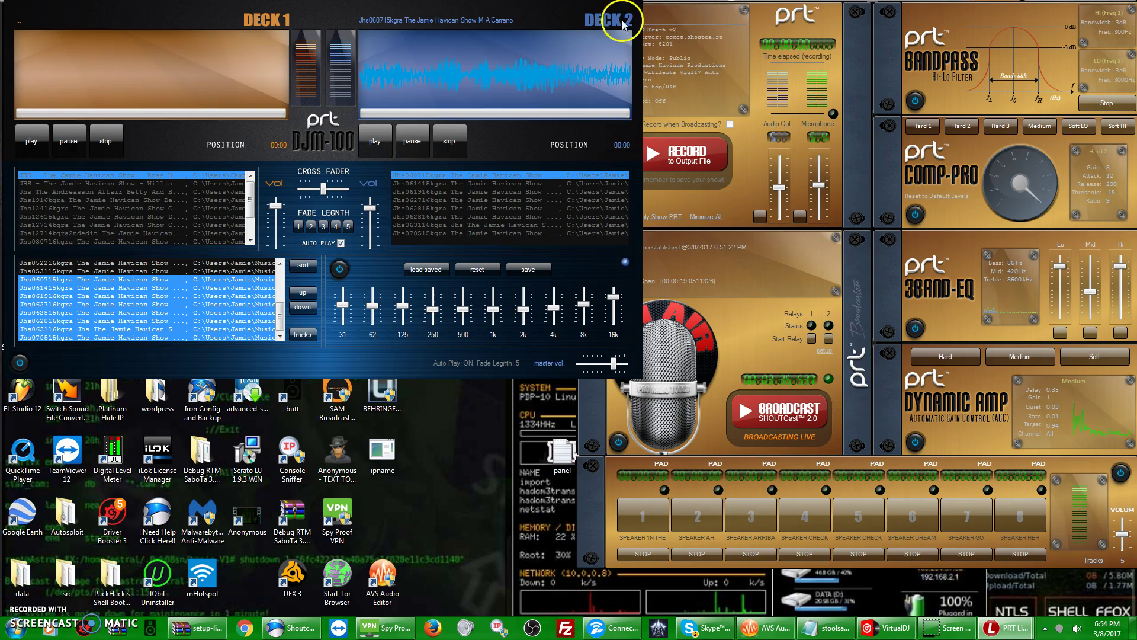
Move the DJM-100 aside, open the Master Volume module and place it directly beneath the mixer.
drag(623, 25, 557, 30)
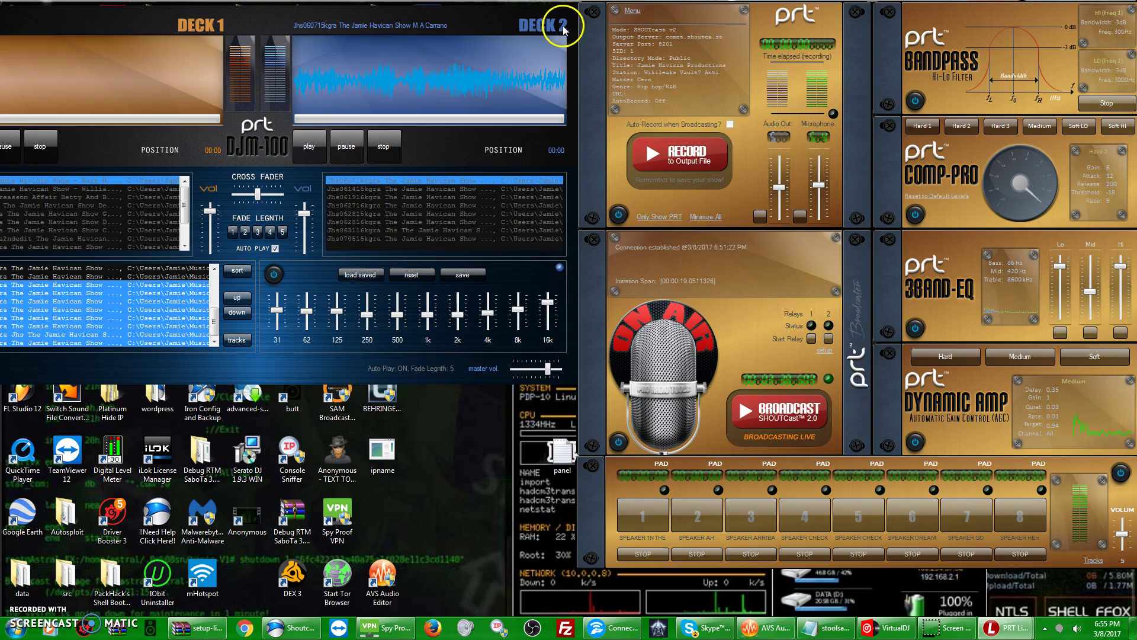
click(632, 11)
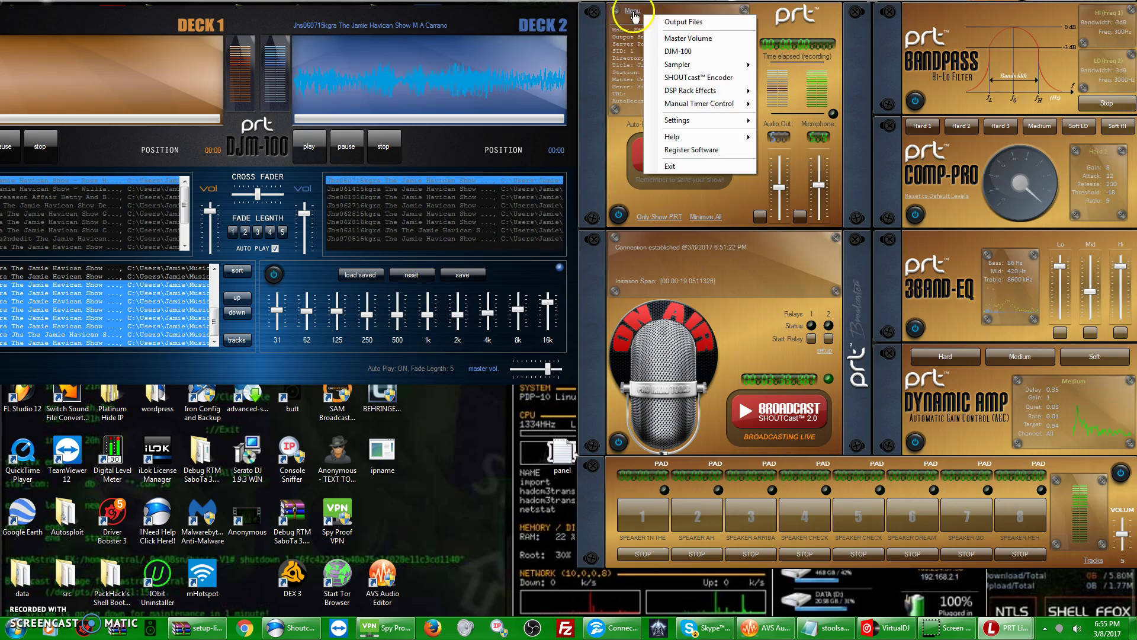
click(700, 41)
drag(706, 249, 554, 450)
drag(444, 495, 472, 524)
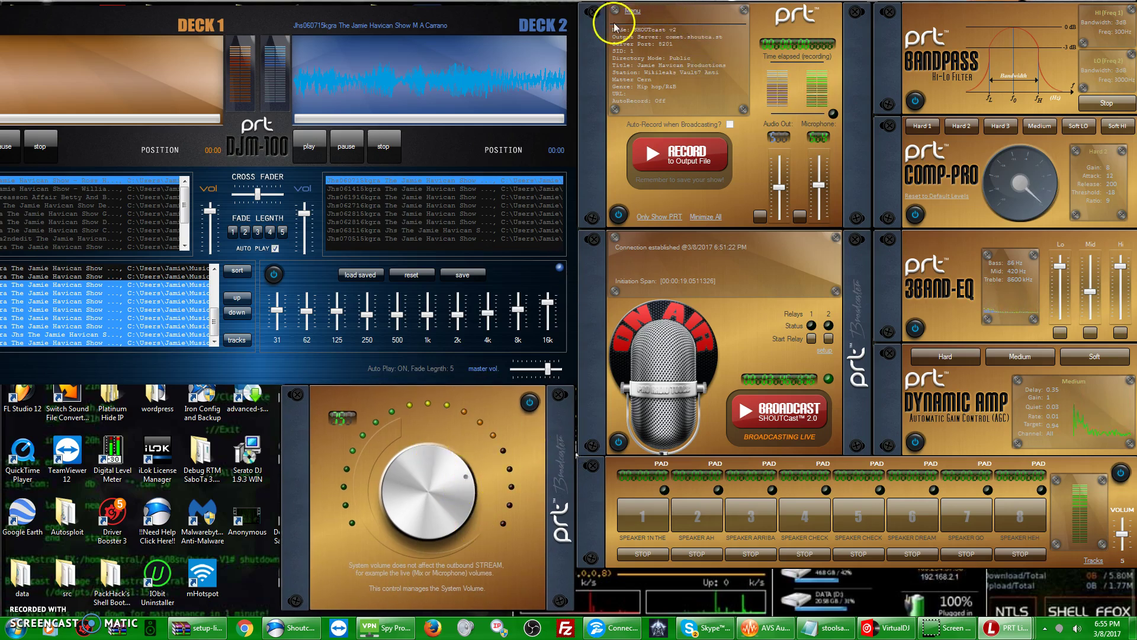
Open the manual timer set to 120 min. and place it beside the Master Volume module.
click(630, 11)
mouse_move(696, 68)
mouse_move(708, 104)
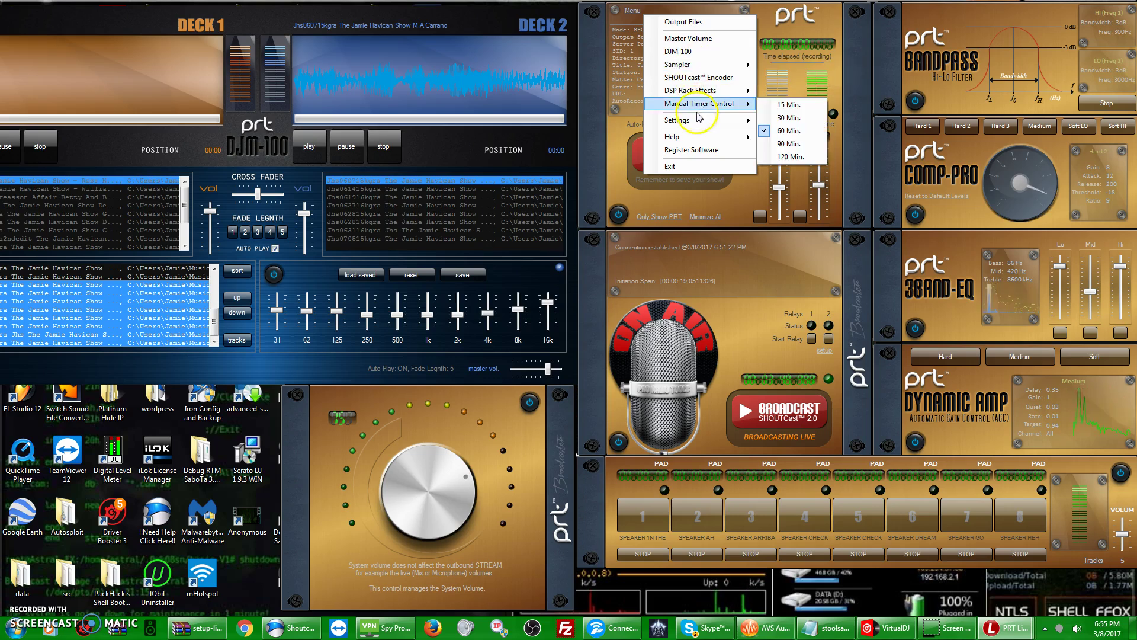
click(793, 157)
drag(283, 426, 267, 420)
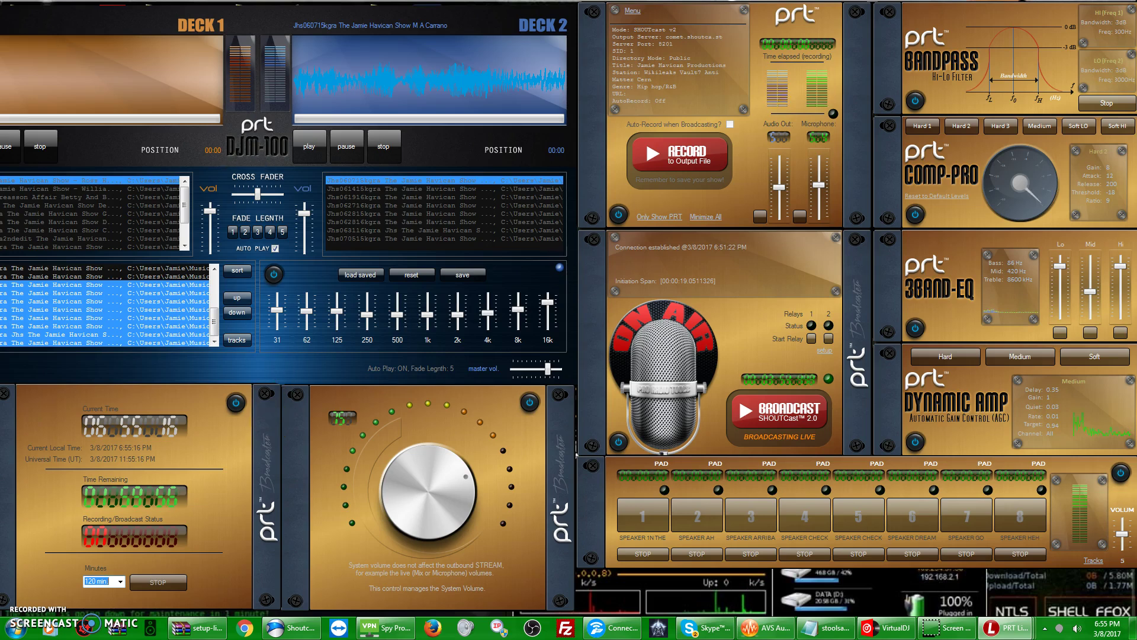
Stop Deck 2, then close the DJM-100 and open it again.
click(394, 145)
drag(262, 27, 410, 22)
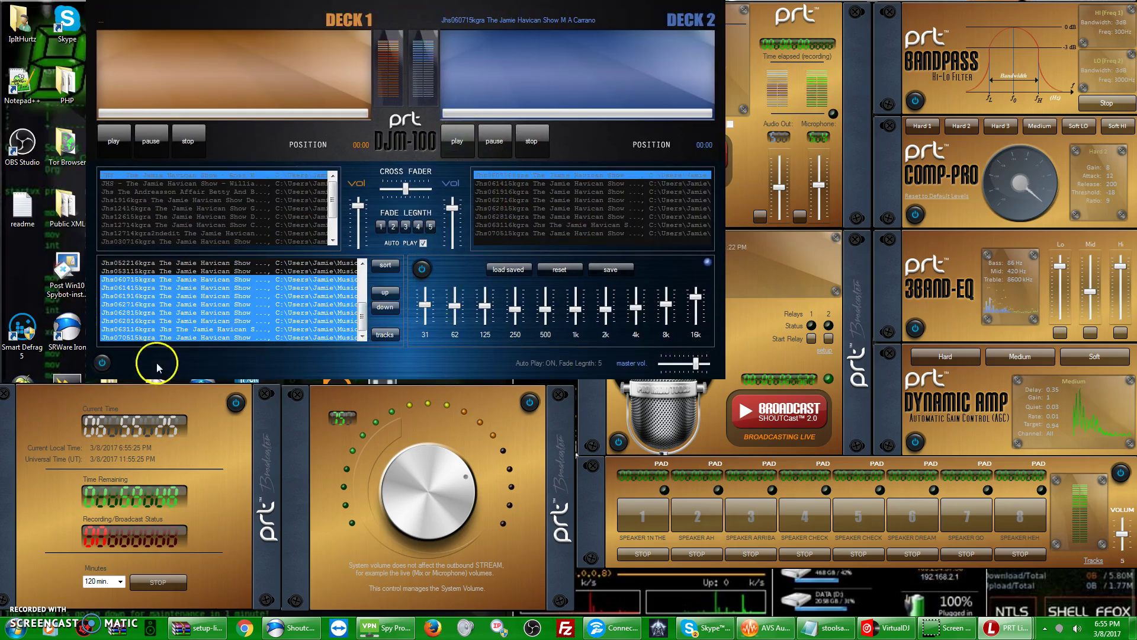
click(102, 363)
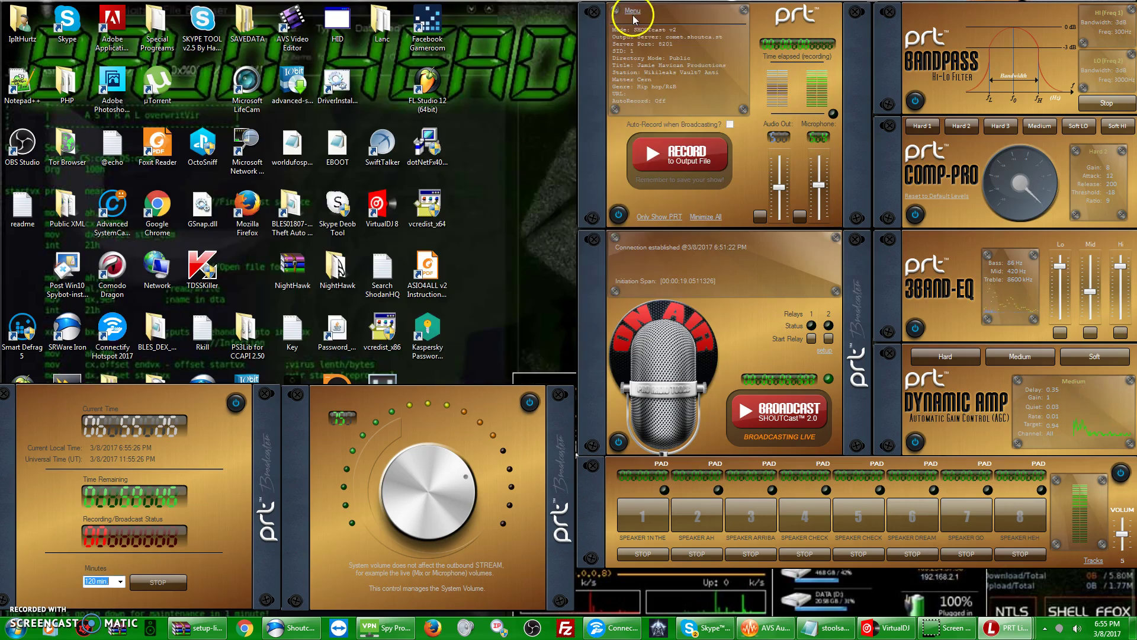
click(632, 16)
click(685, 53)
Add all the MP3 tracks in the Music library's energy folder, inside san halo, to the DJM-100 track list.
click(549, 452)
click(437, 252)
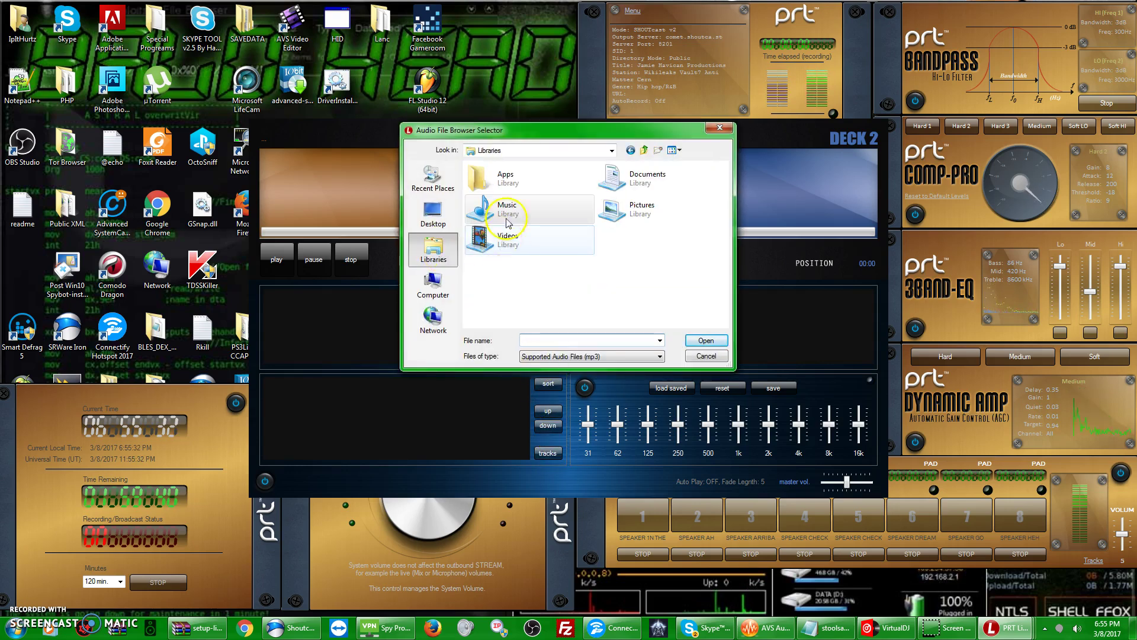
double_click(504, 225)
double_click(498, 207)
double_click(509, 240)
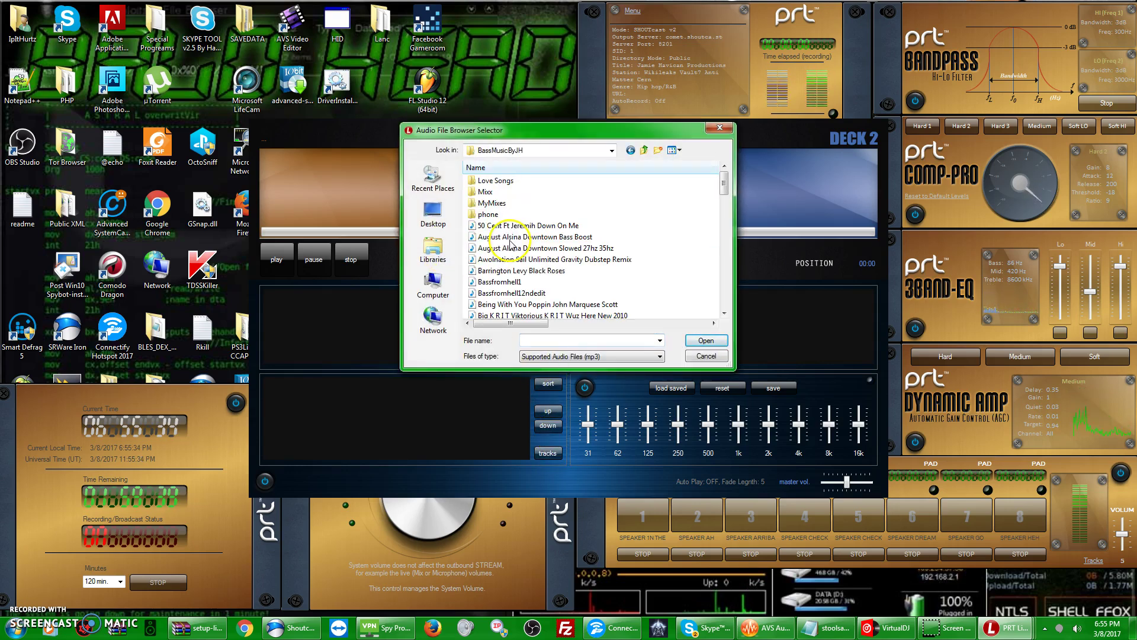
double_click(497, 214)
double_click(508, 191)
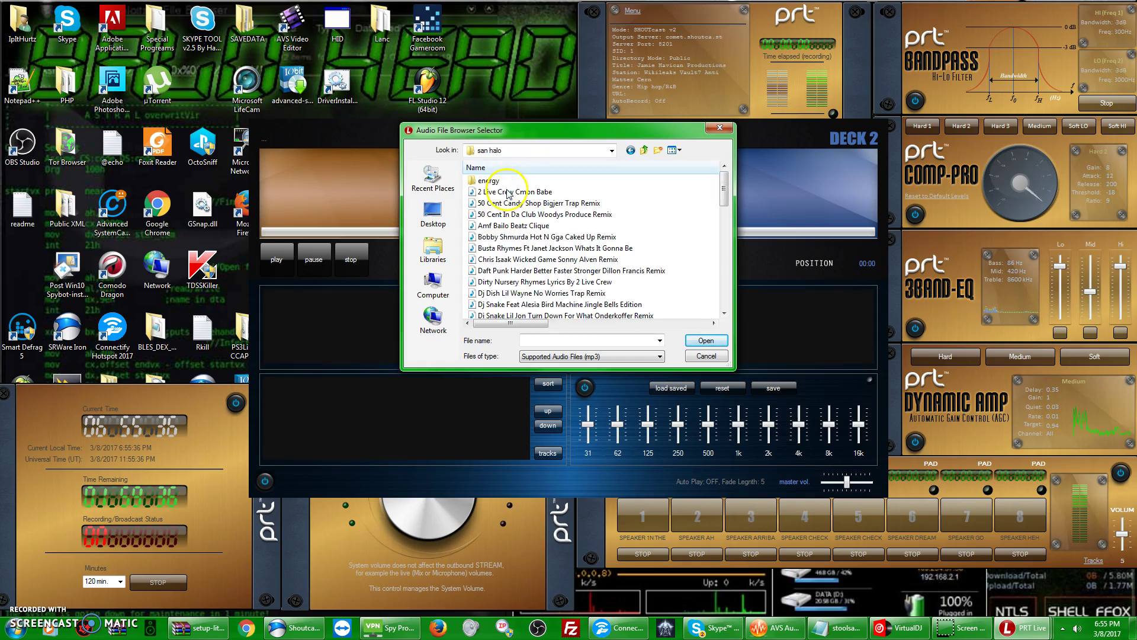
double_click(508, 192)
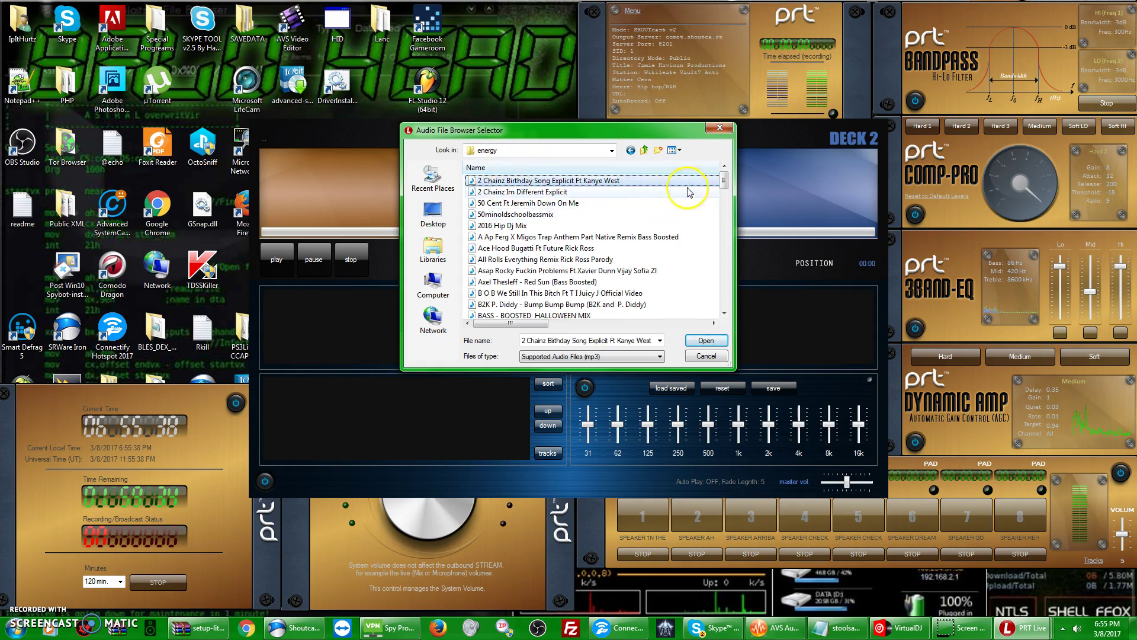
drag(723, 180, 724, 299)
shift+click(679, 303)
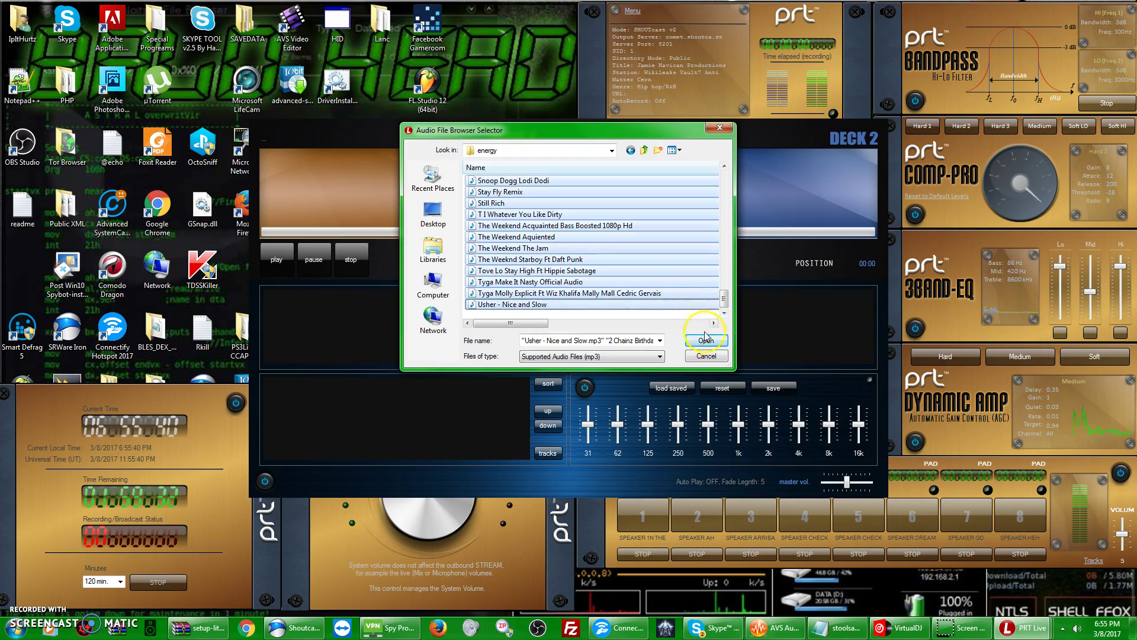
click(706, 340)
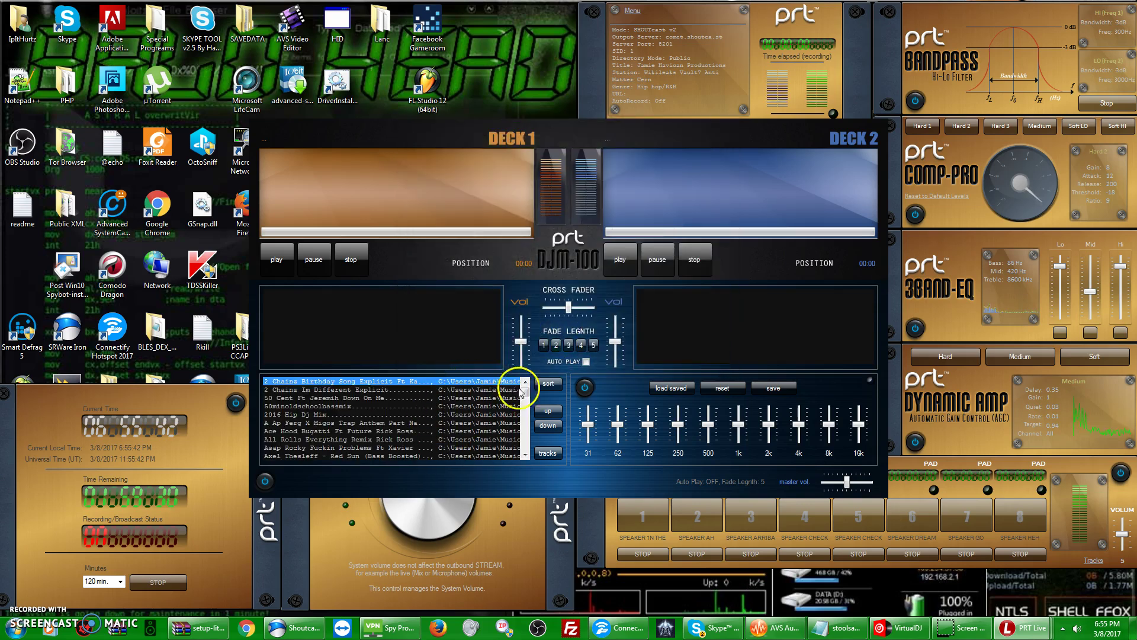
Send the tracks from the start of the list through Kevin Gates Really Really to Deck A.
drag(526, 391, 524, 427)
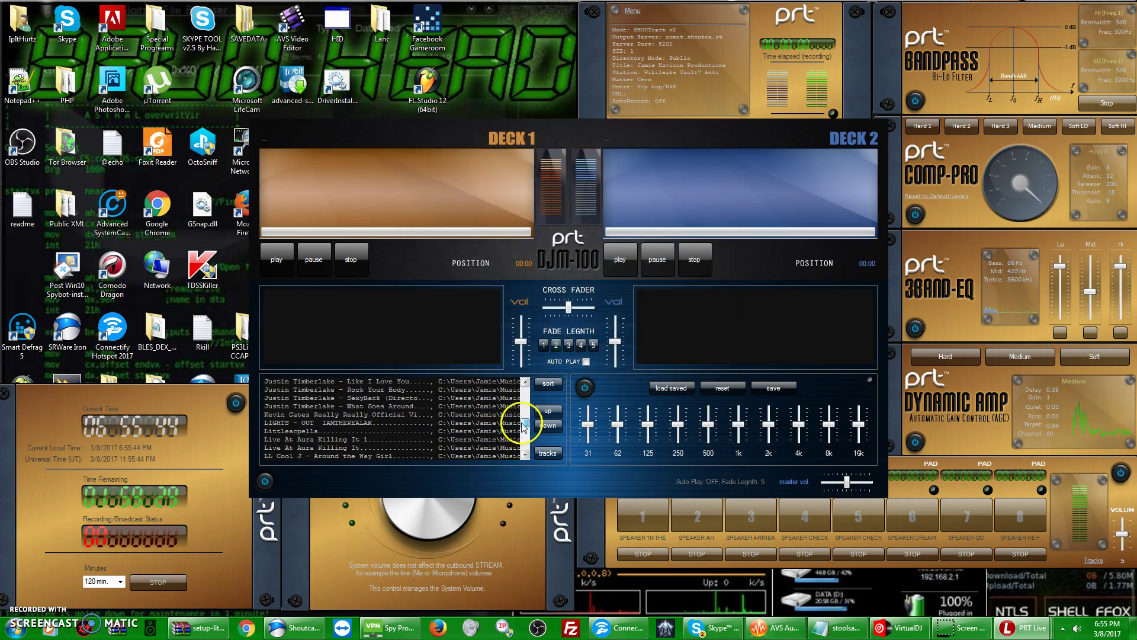
shift+click(437, 414)
right_click(436, 414)
click(455, 424)
Send the remaining tracks, from LIGHTS - OUT IAMTHEREALAK through Usher - Nice and Slow, to Deck B.
click(455, 423)
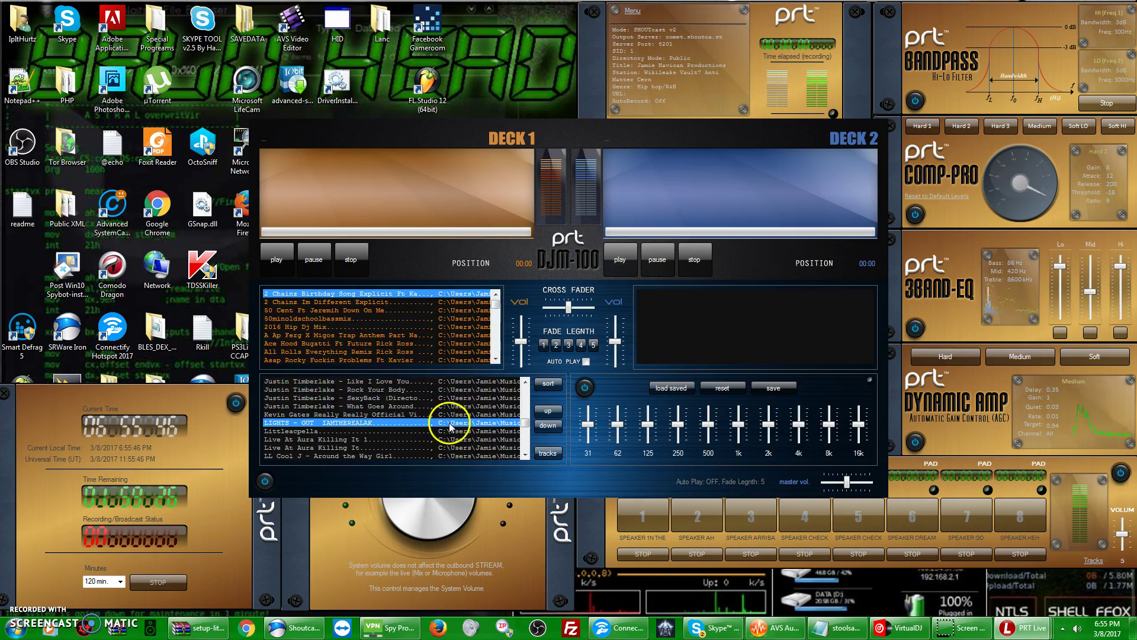
scroll(515, 451, down, 10)
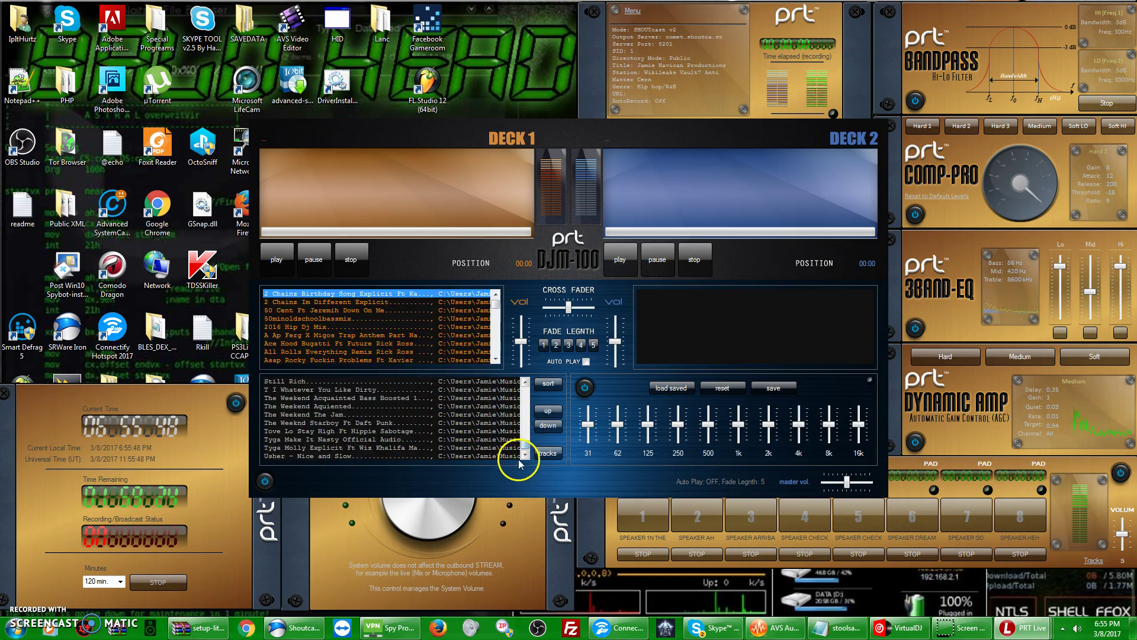
shift+click(509, 455)
right_click(503, 455)
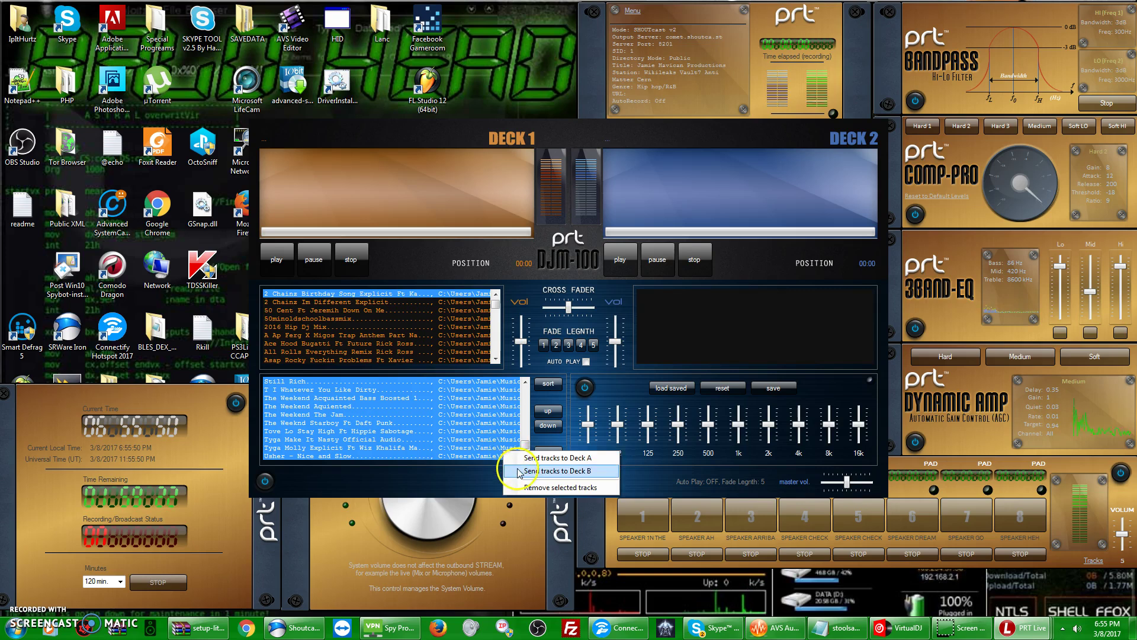
click(515, 471)
Start playback of LIGHTS - OUT IAMTHEREALAK on Deck 2 and enable Auto Play.
click(496, 359)
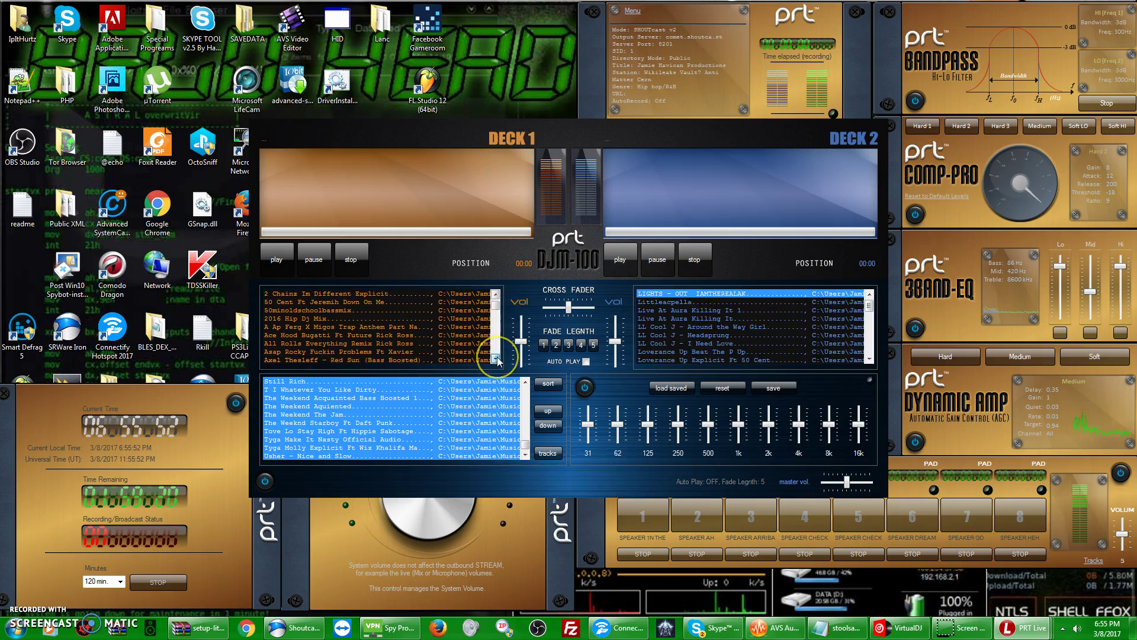
drag(496, 359, 496, 296)
click(843, 294)
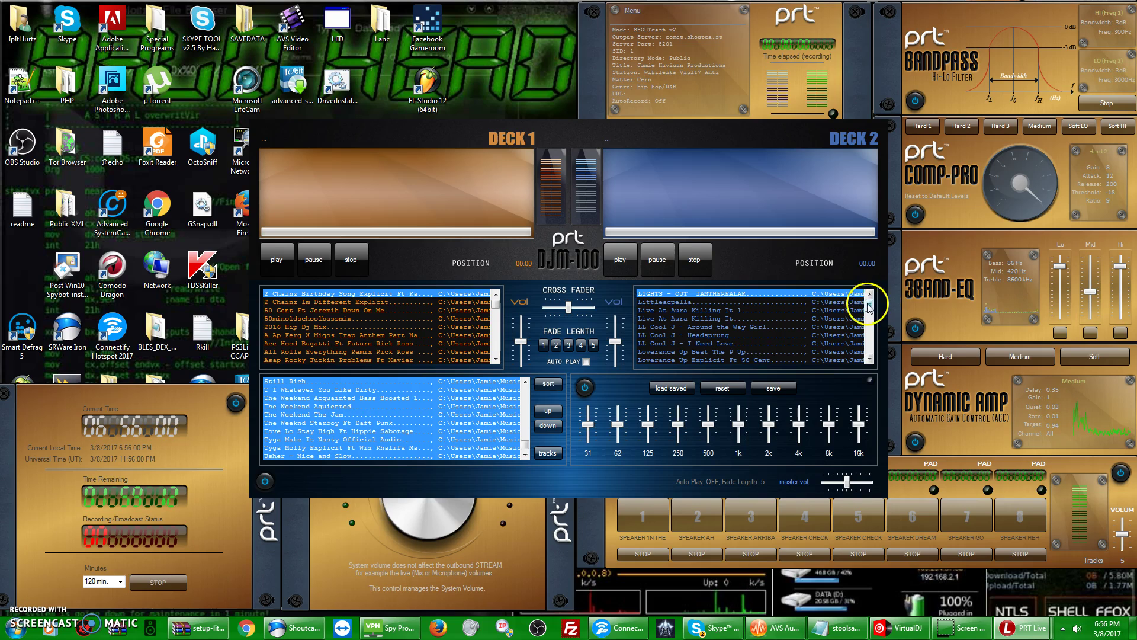
mouse_move(869, 305)
mouse_down()
mouse_move(869, 359)
mouse_move(871, 307)
mouse_up()
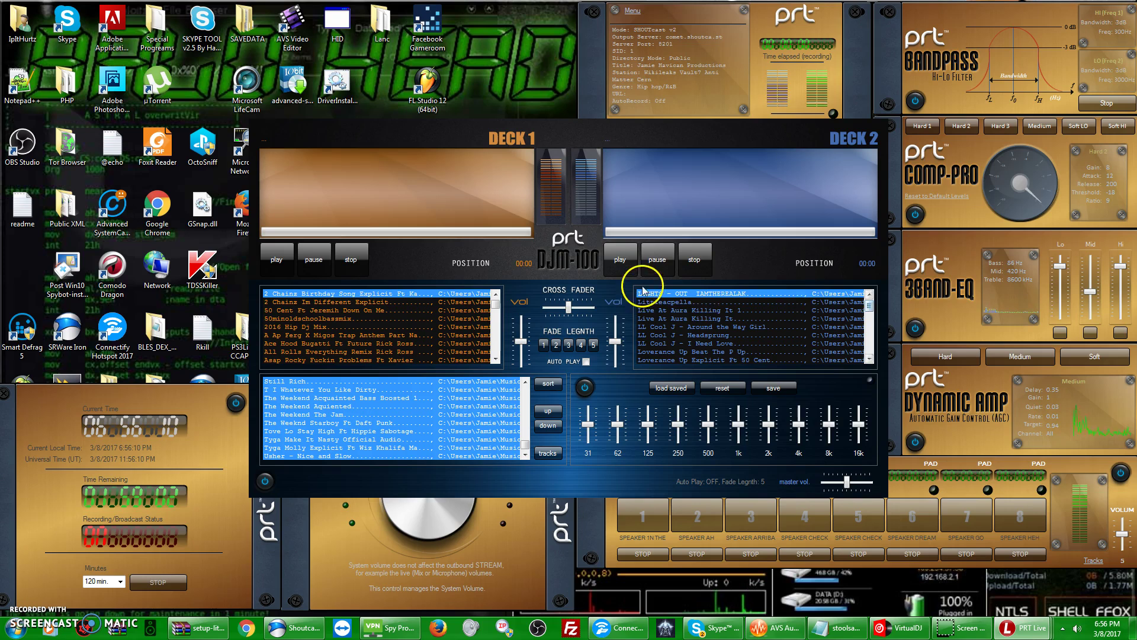
click(622, 258)
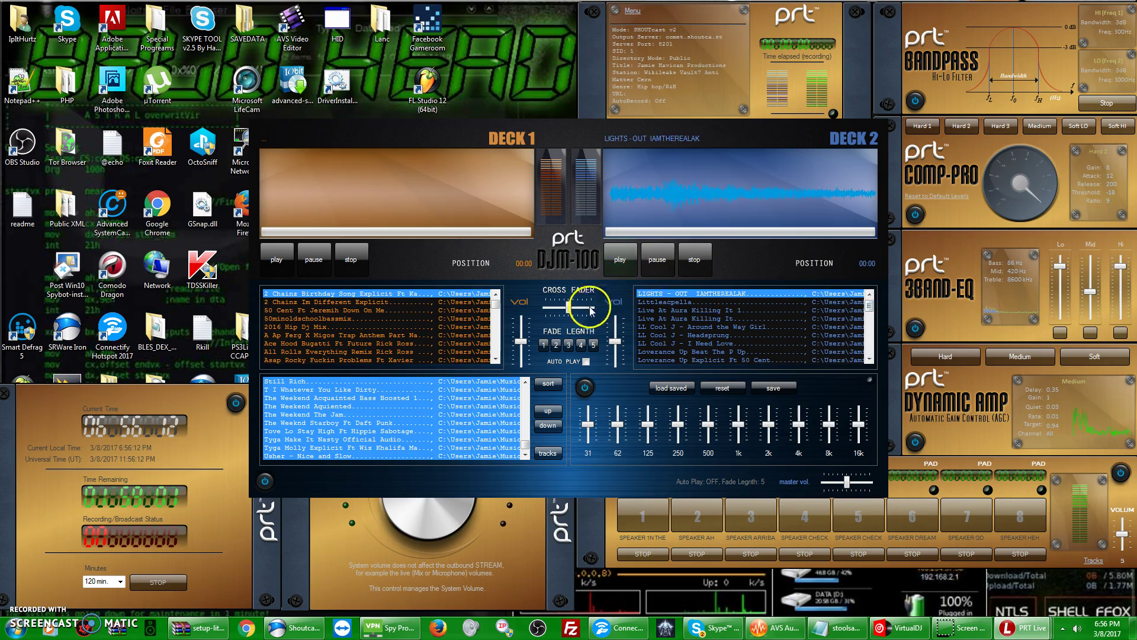
click(586, 361)
click(619, 260)
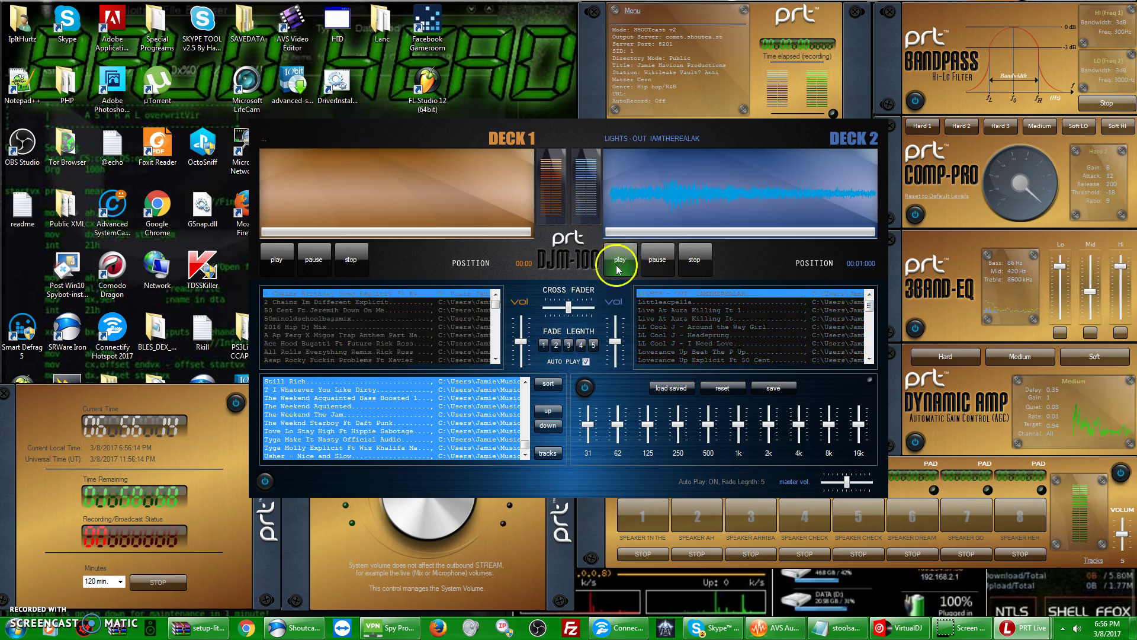
Raise both deck volumes and the master volume on the DJM-100, and set the fade length to 3.
drag(521, 342, 520, 318)
drag(615, 342, 615, 320)
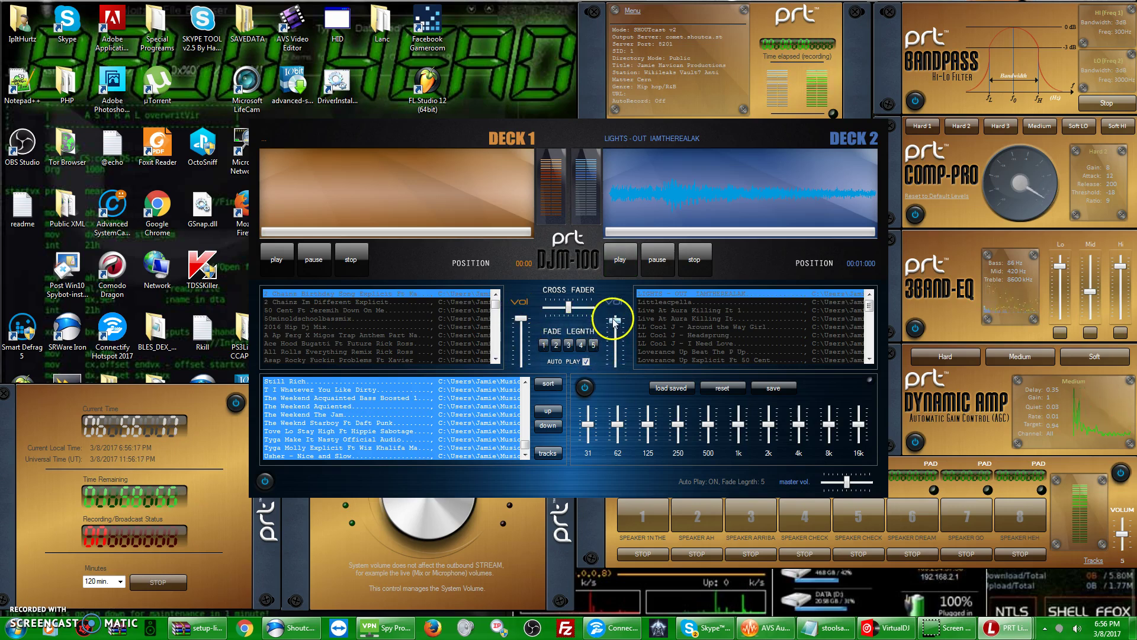
click(569, 345)
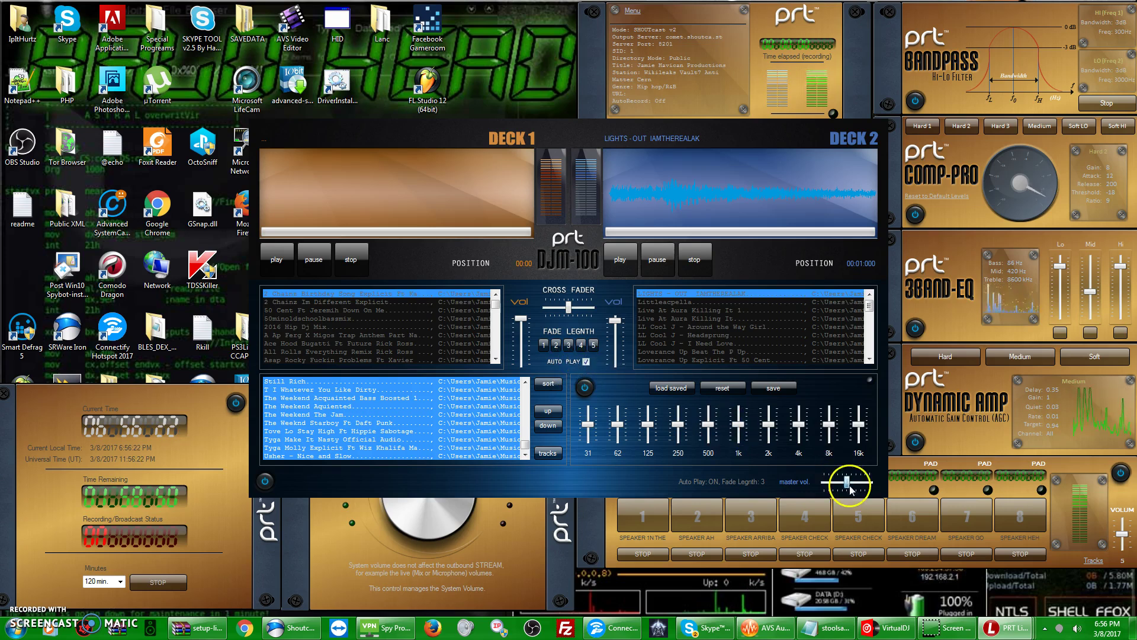
drag(851, 480, 864, 495)
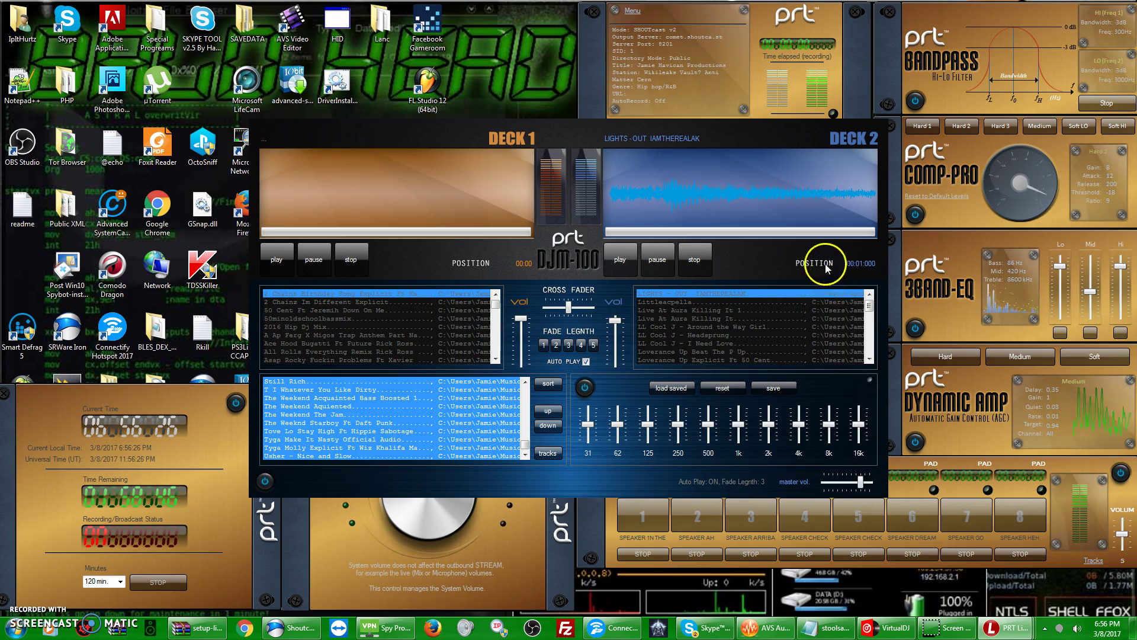
drag(814, 210, 809, 234)
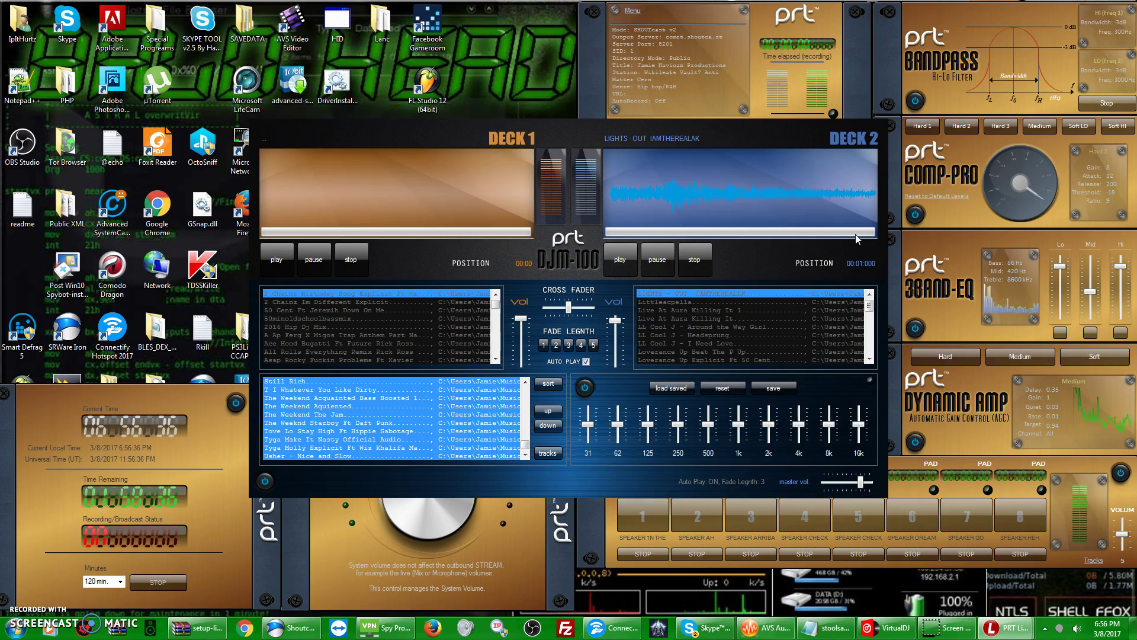
Reposition the DJM-100 so both decks are fully in view, and play the 2 Chainz Birthday Song on Deck 1.
drag(755, 144, 442, 21)
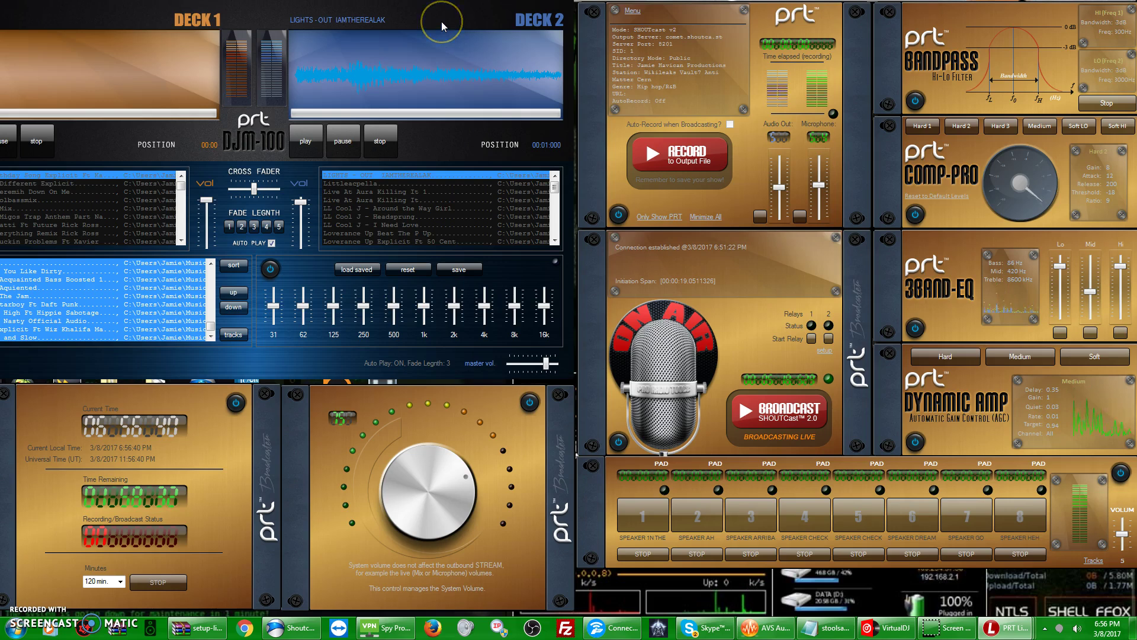
click(586, 23)
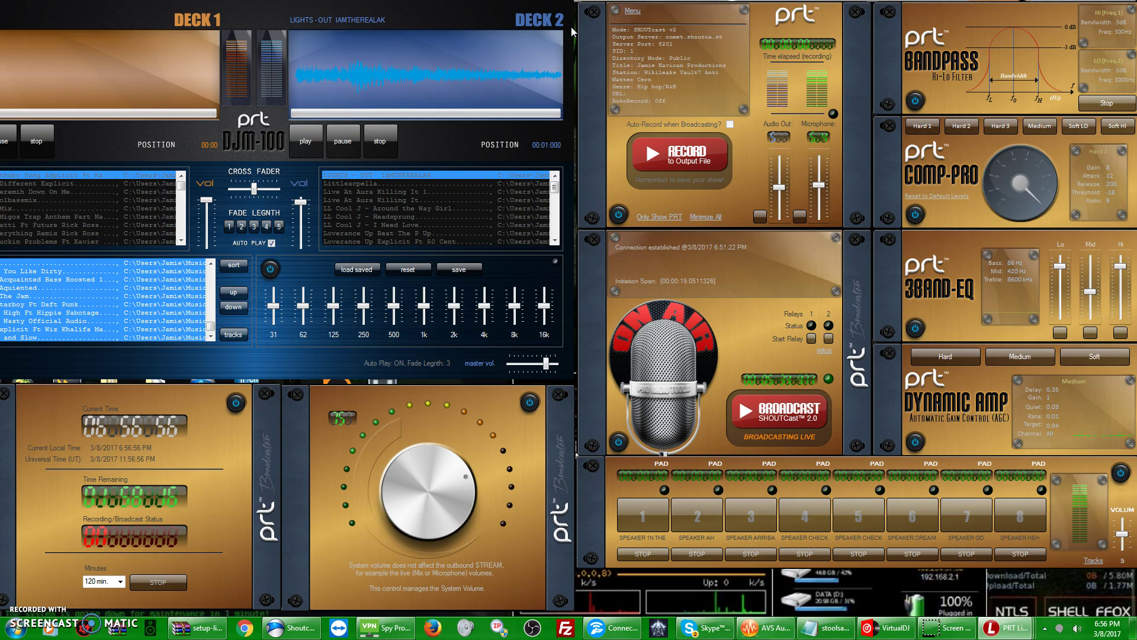
drag(394, 20, 625, 29)
click(192, 145)
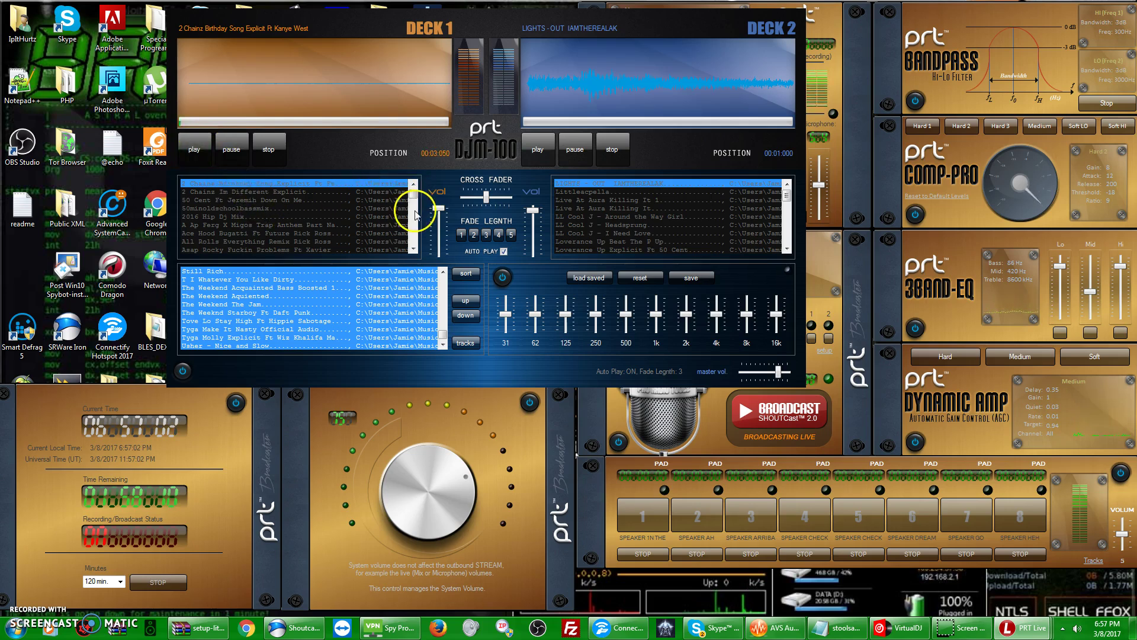
Switch off Auto Play and select Justin Timberlake - Rock Your Body in Deck 1's playlist.
click(503, 251)
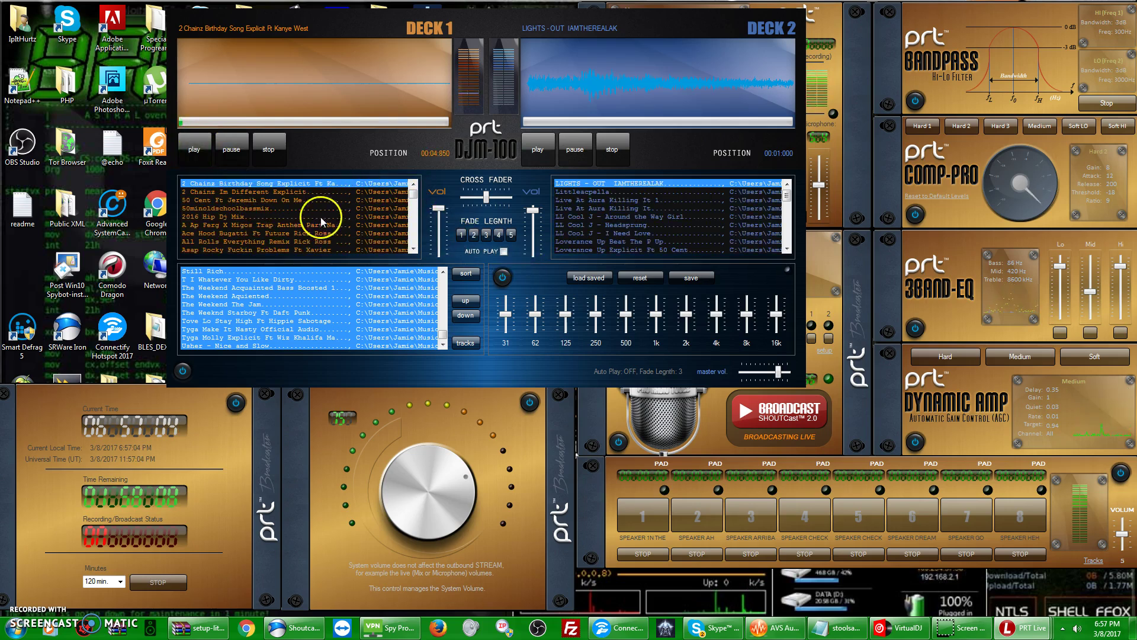
click(415, 207)
click(414, 207)
click(244, 225)
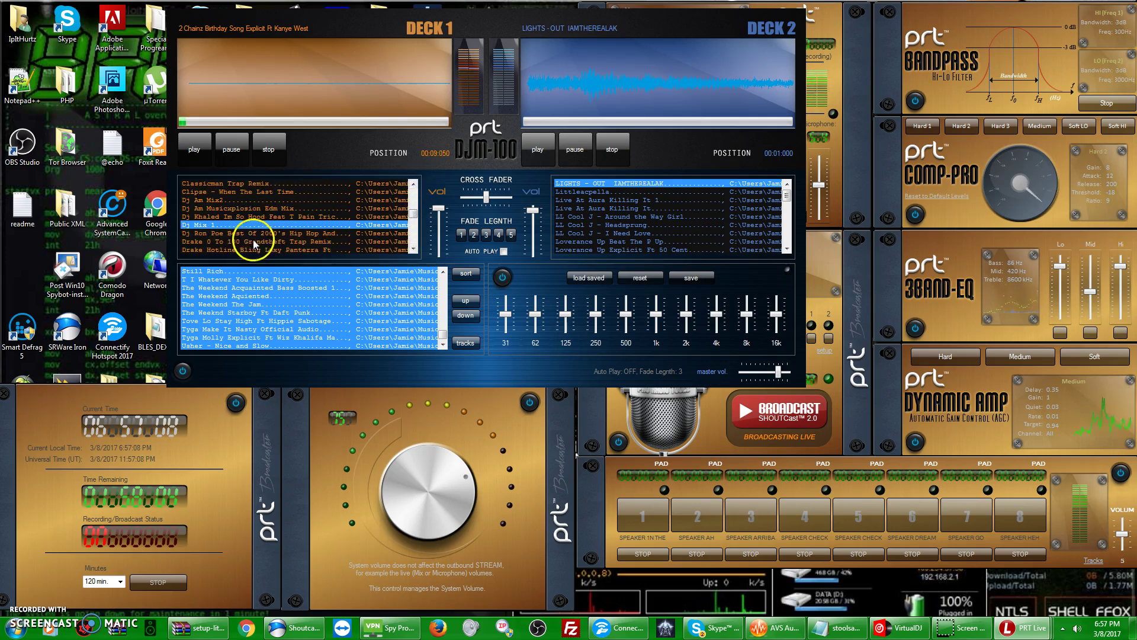
scroll(258, 237, down, 8)
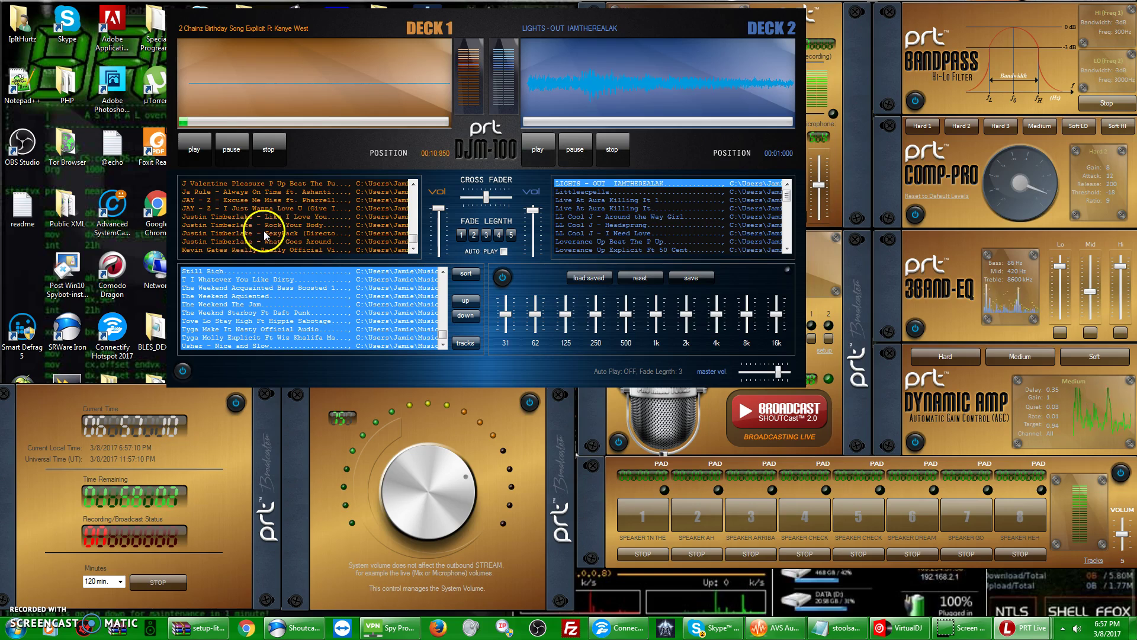
click(266, 229)
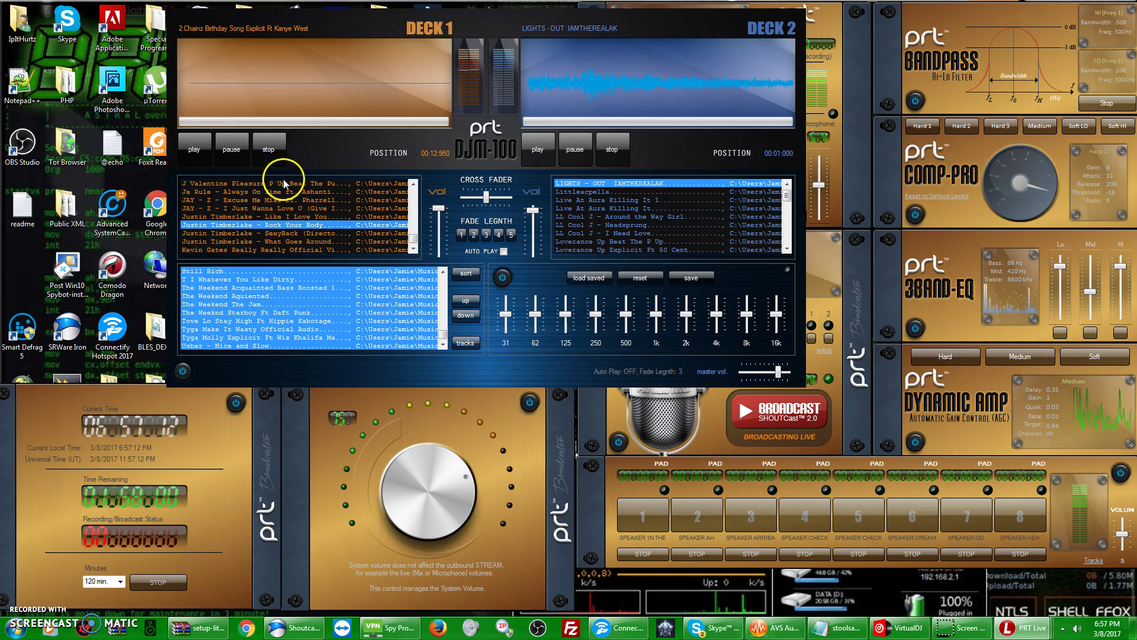
Enable Auto Play, play the 2 Chainz Birthday Song on Deck 1 and skip to near its end.
click(504, 251)
click(198, 147)
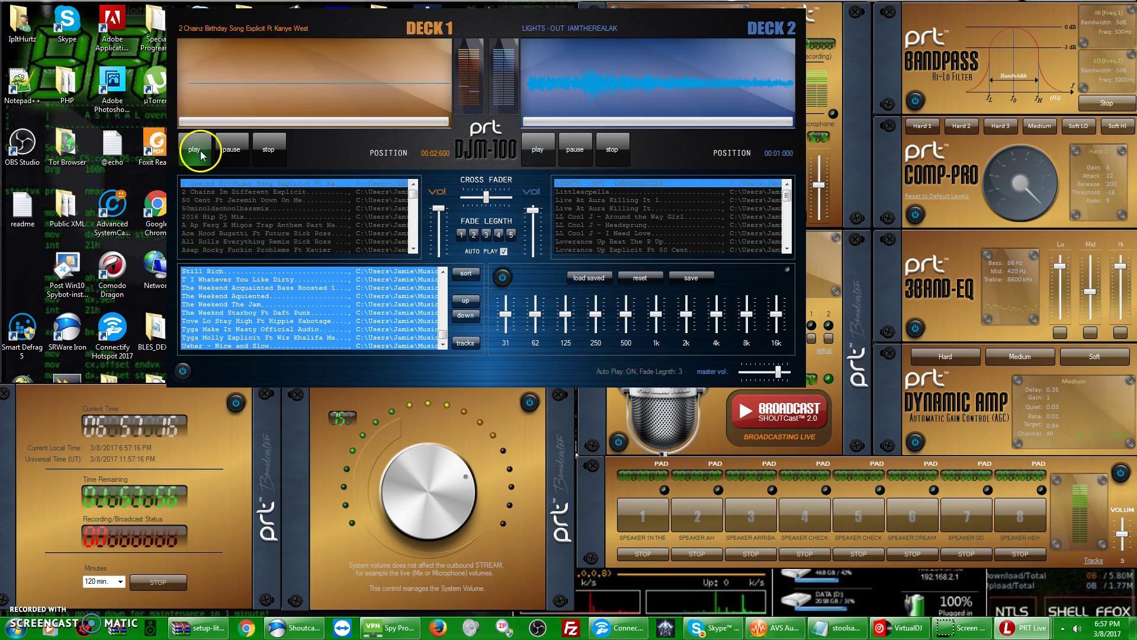
click(446, 124)
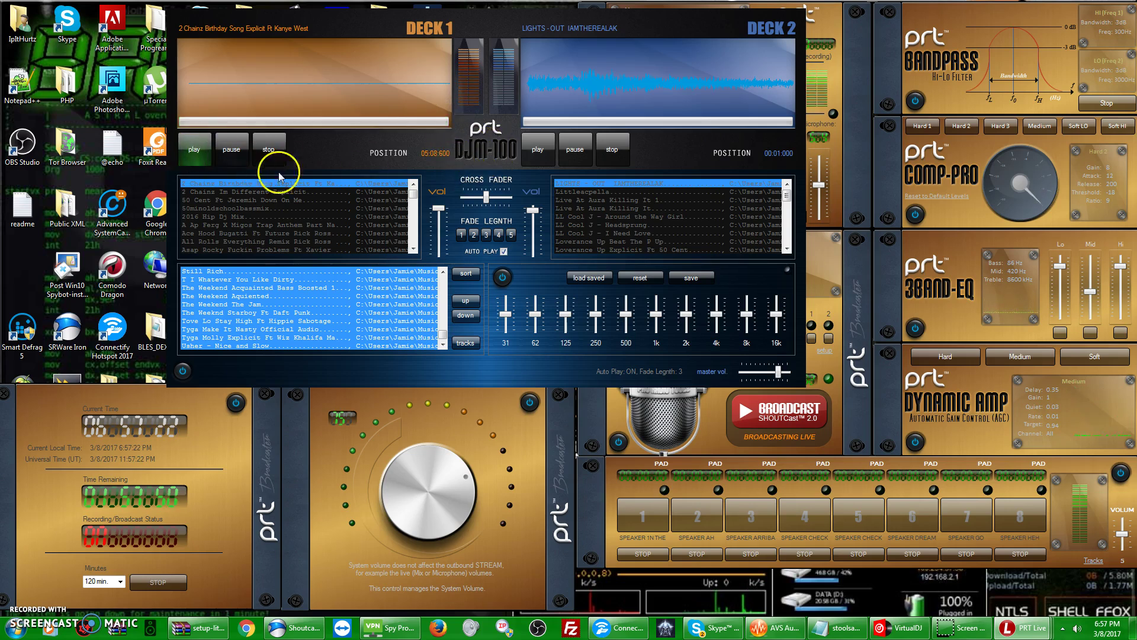
Reposition the DJM-100 and skip the playing tracks on Deck 1 and Deck 2 to near their ends to trigger automatic mixing.
click(444, 122)
drag(492, 27, 328, 18)
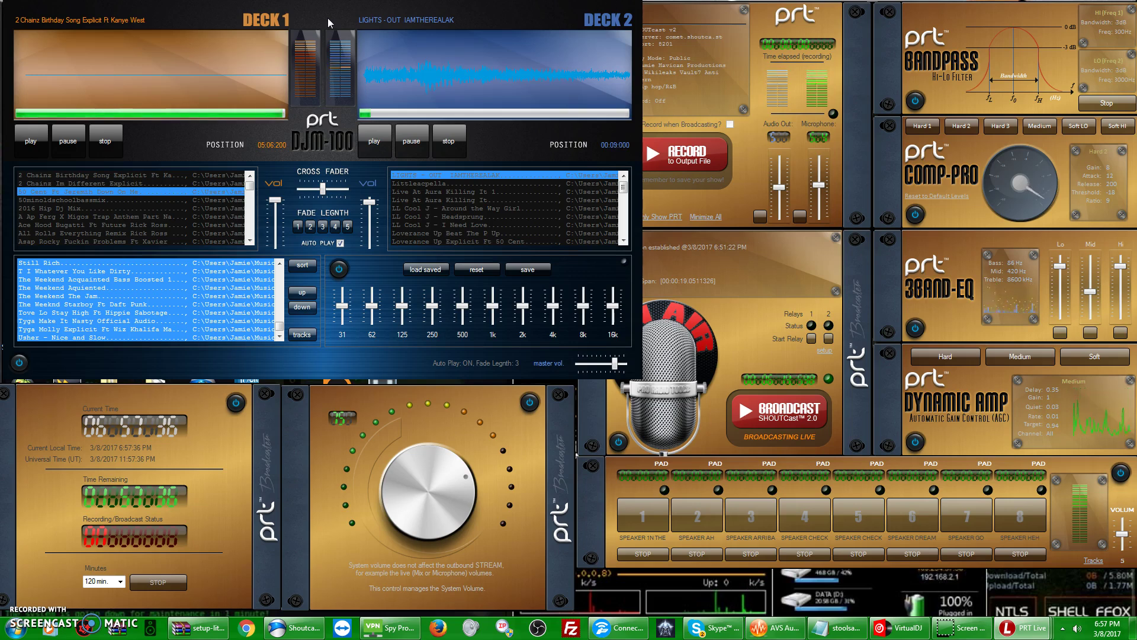
click(306, 225)
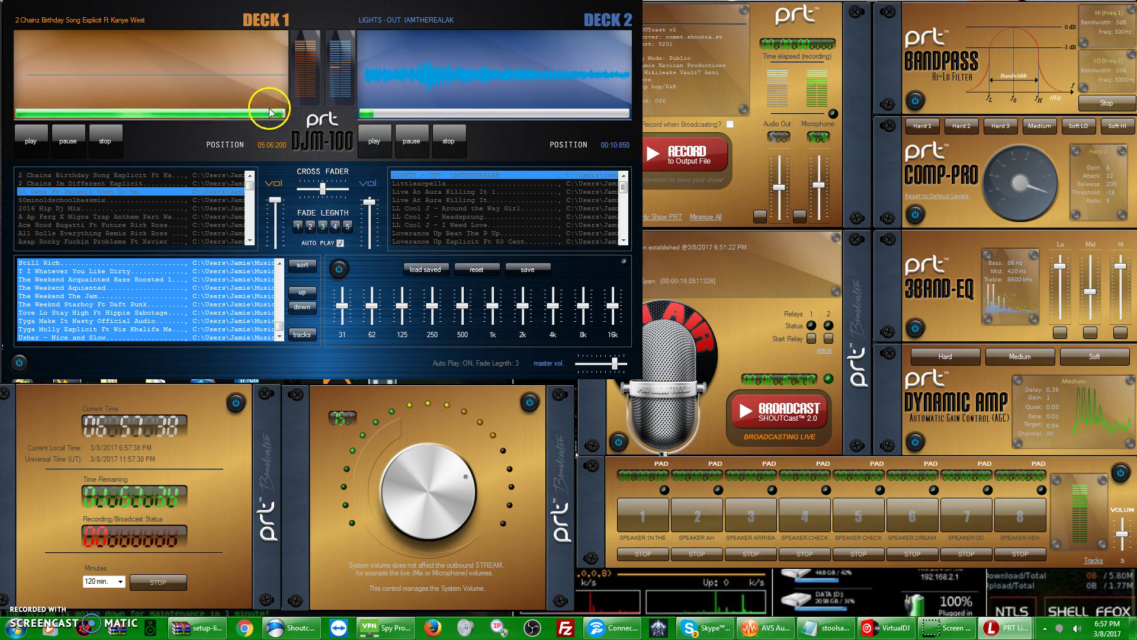
click(412, 114)
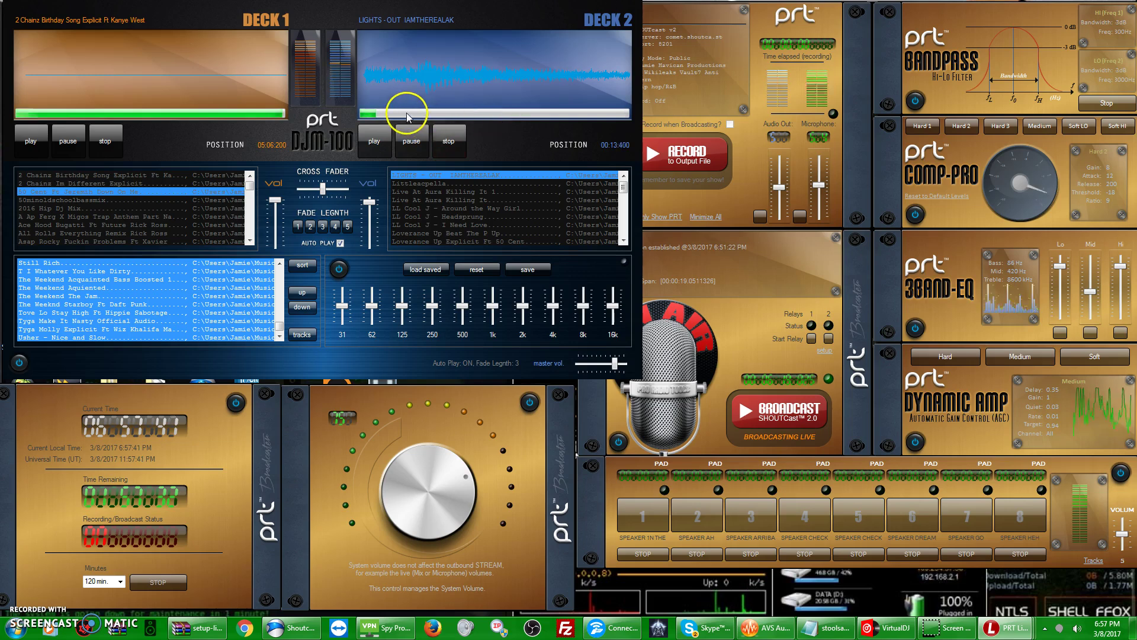
click(616, 112)
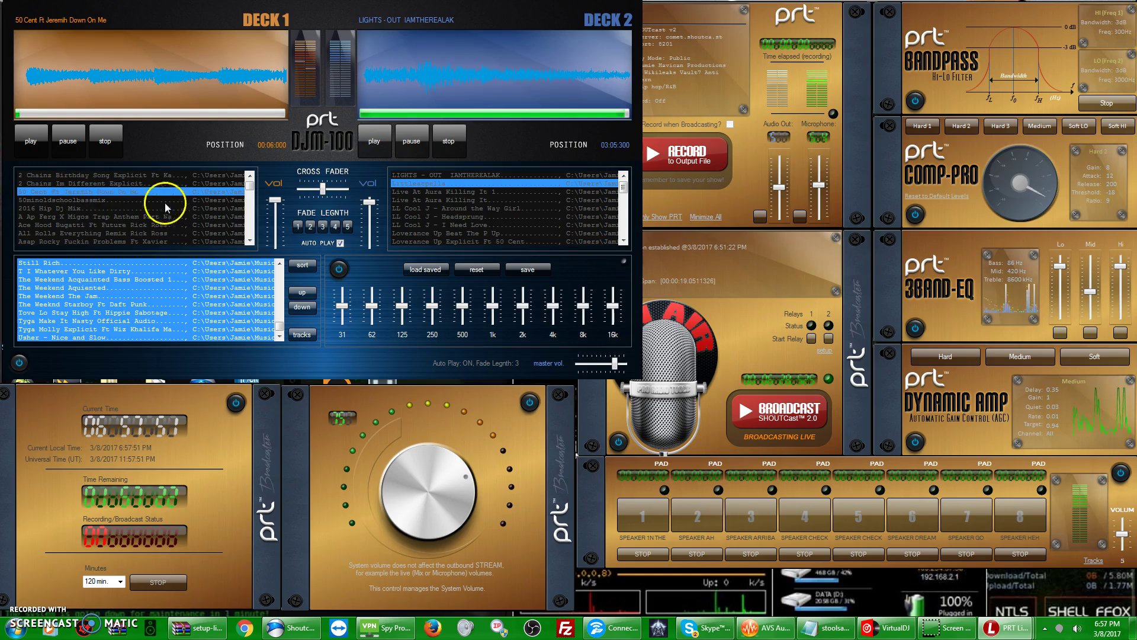
Stop the 50 Cent track on Deck 1 and close the DJM-100.
click(114, 148)
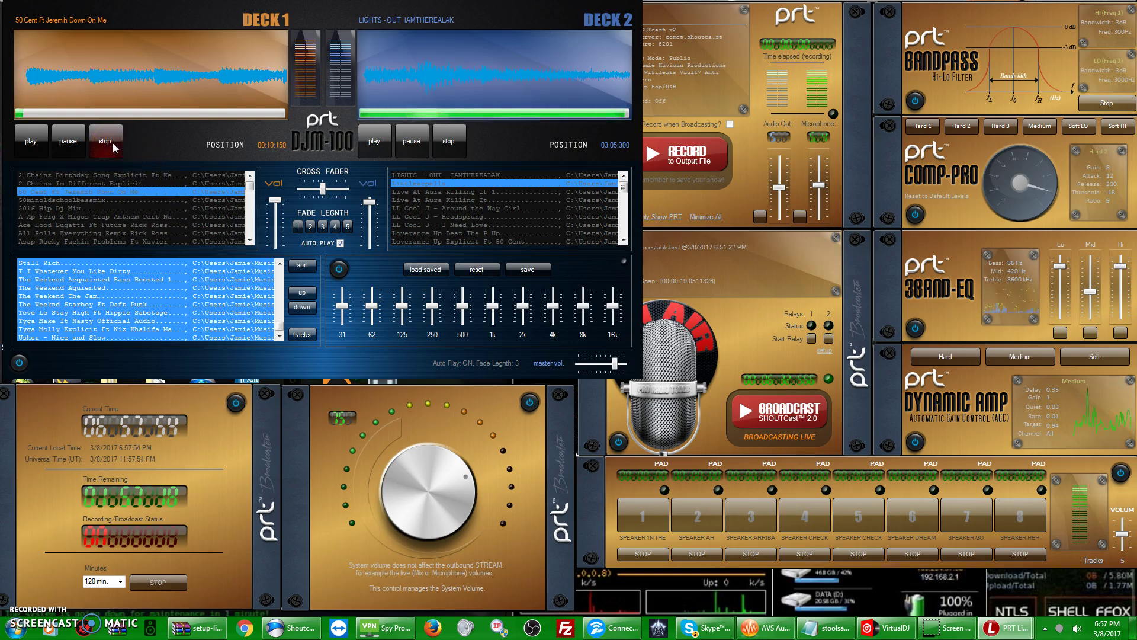
click(114, 148)
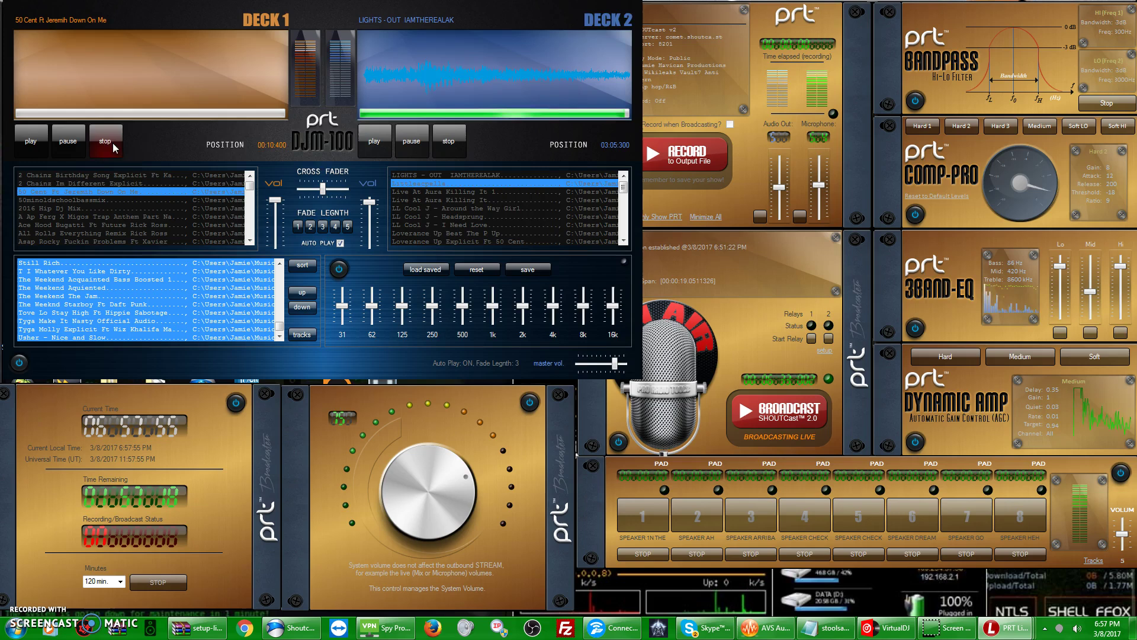
click(147, 15)
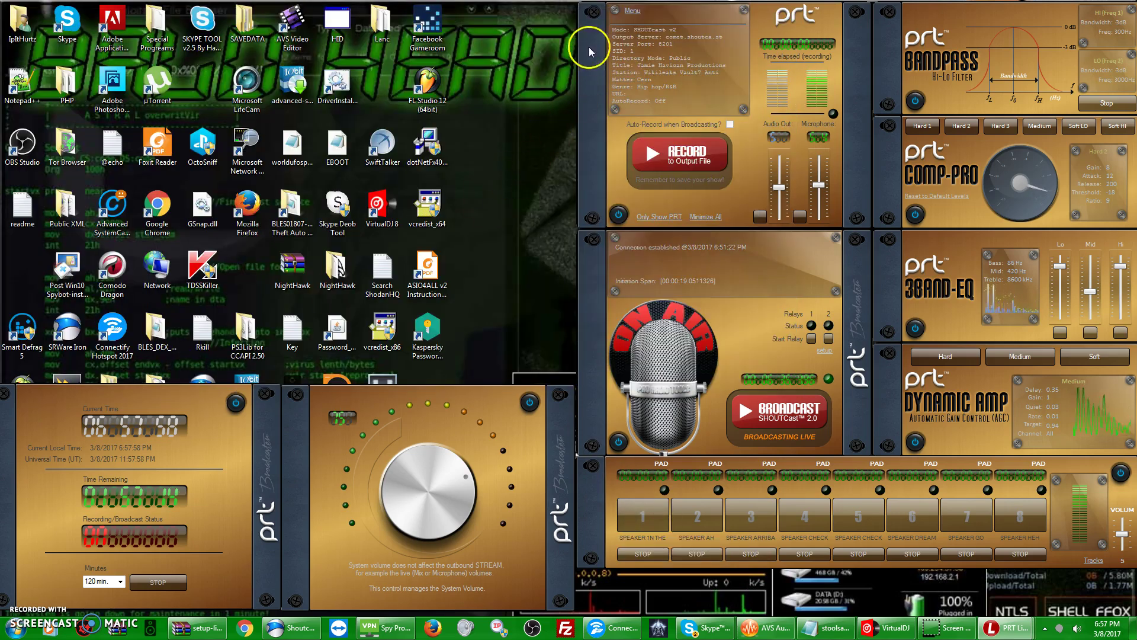
Look over the Settings and DSP Rack Effects options of PRT Live, and close the program.
click(632, 10)
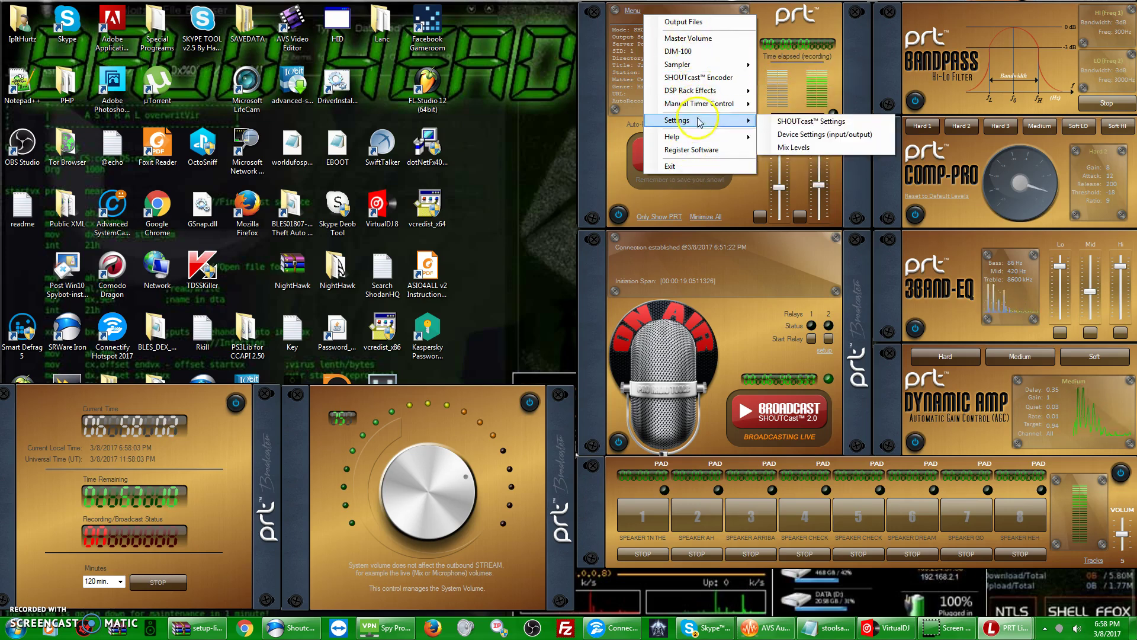
mouse_move(707, 96)
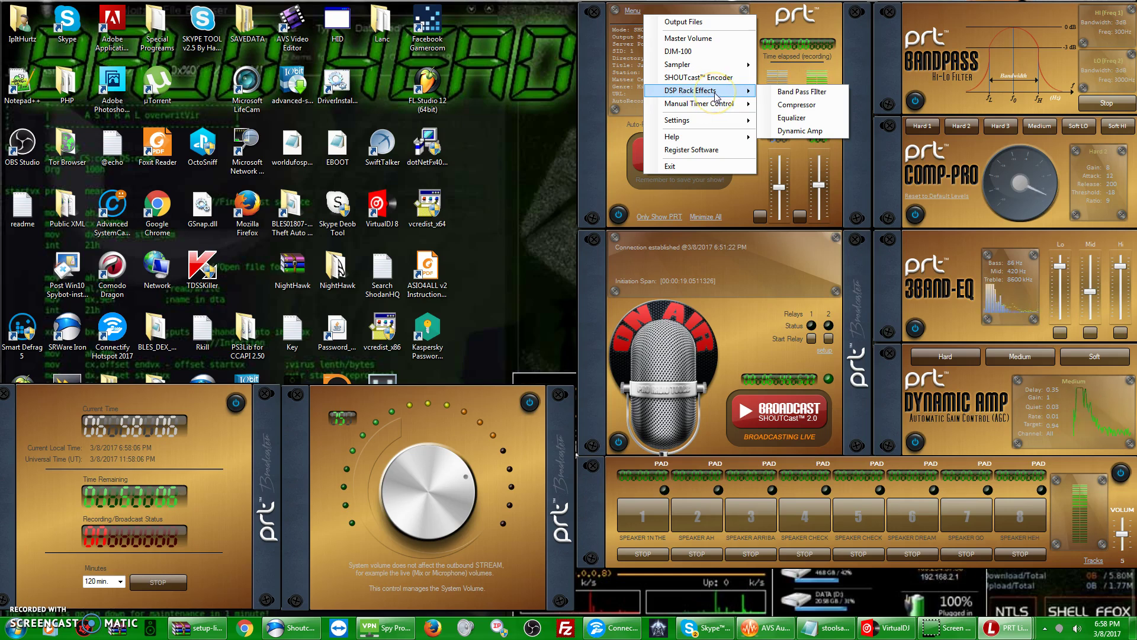
click(717, 121)
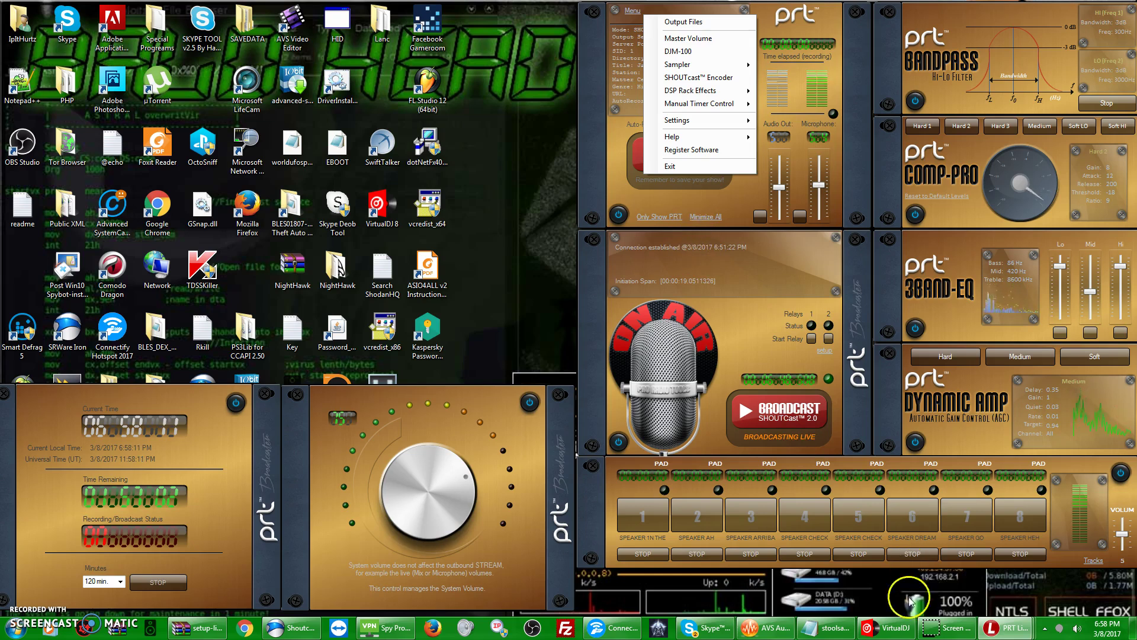
right_click(1002, 628)
click(1003, 598)
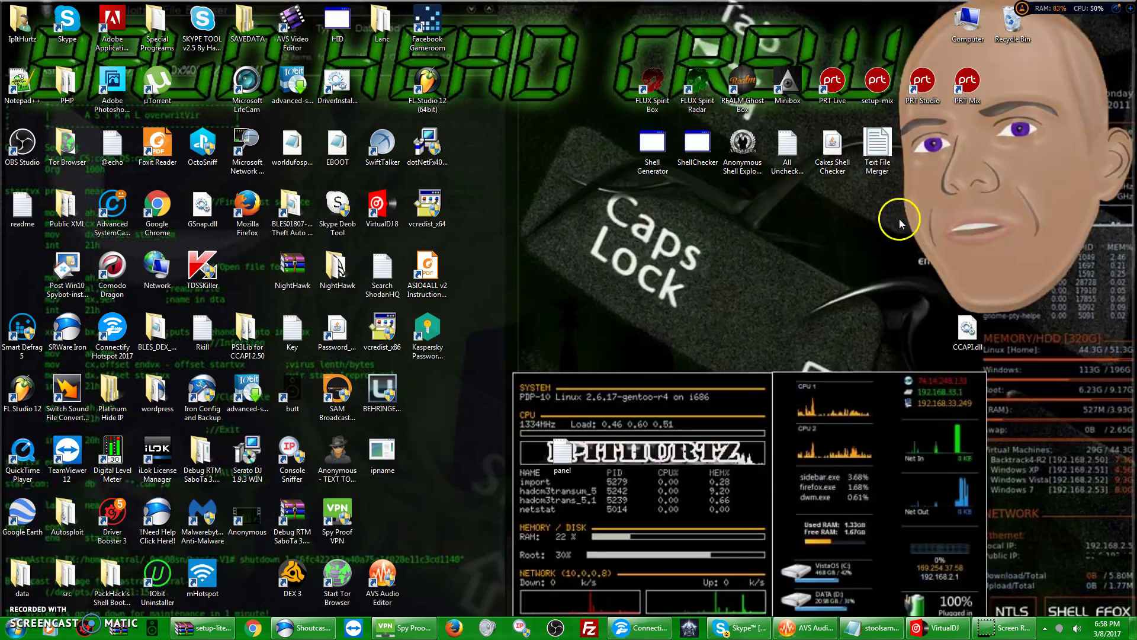
Launch PRT Studio from the desktop, dismissing the system errors and the registration notice.
double_click(925, 89)
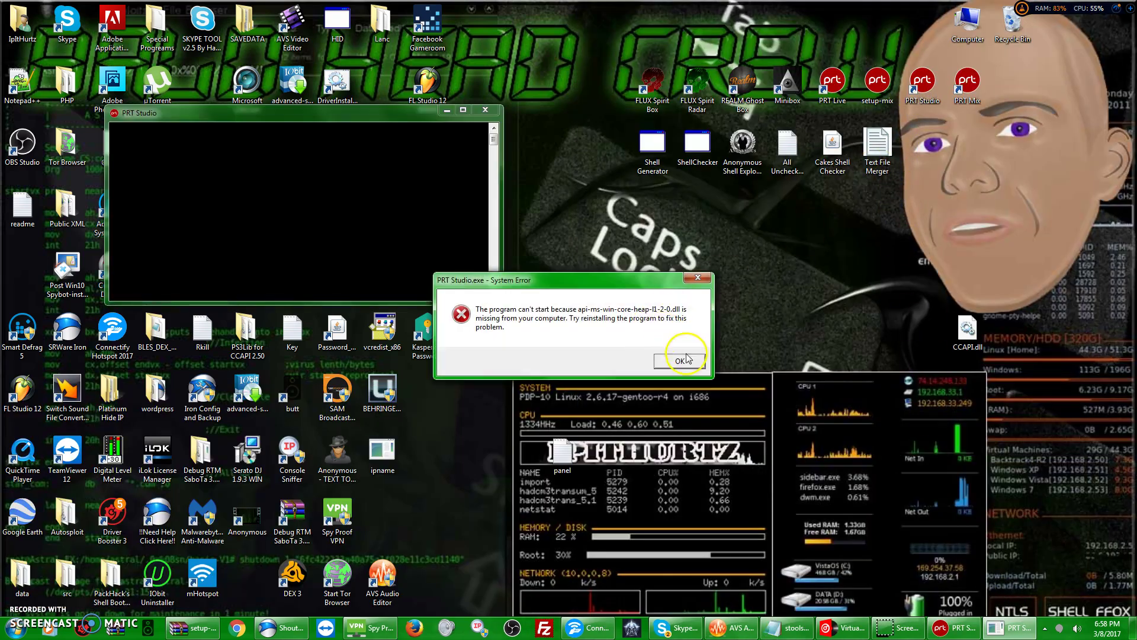
click(760, 359)
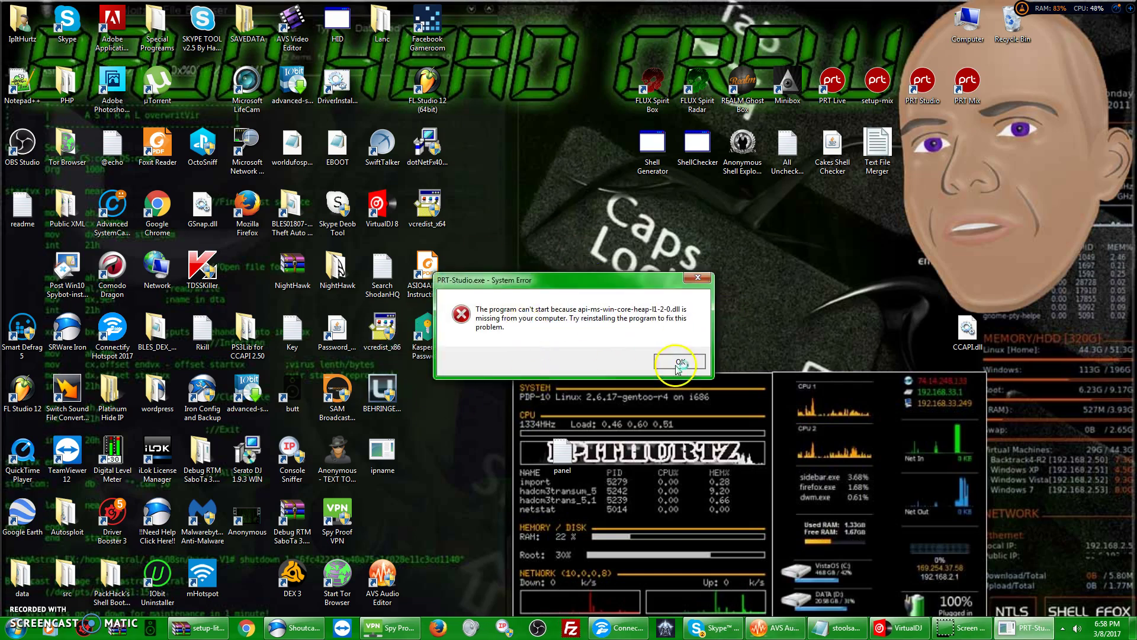
click(681, 360)
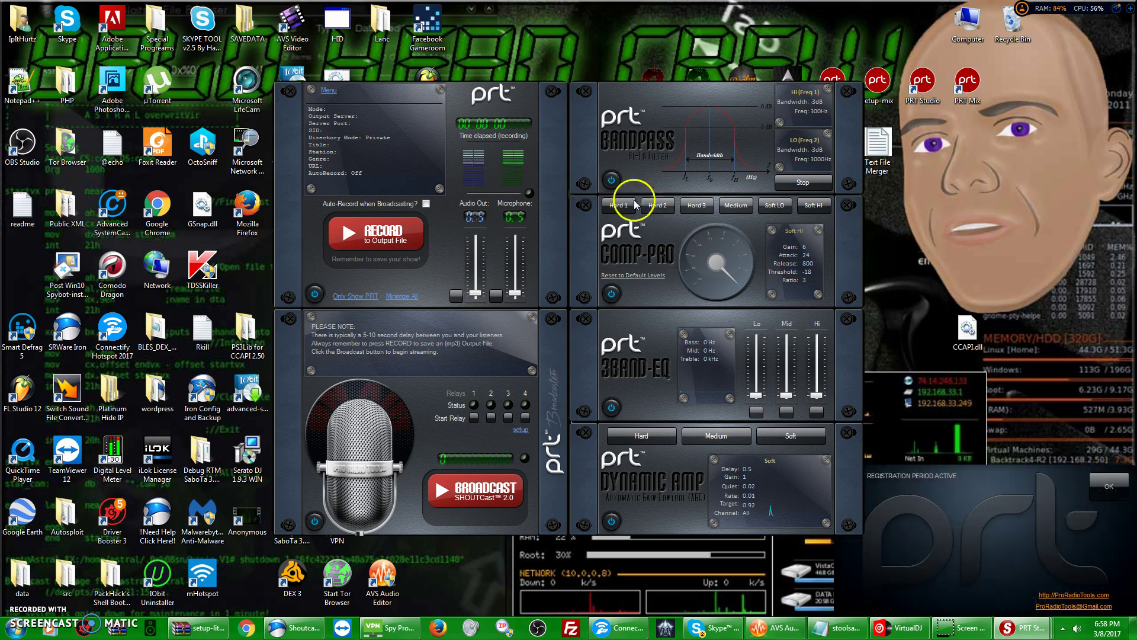
click(1109, 484)
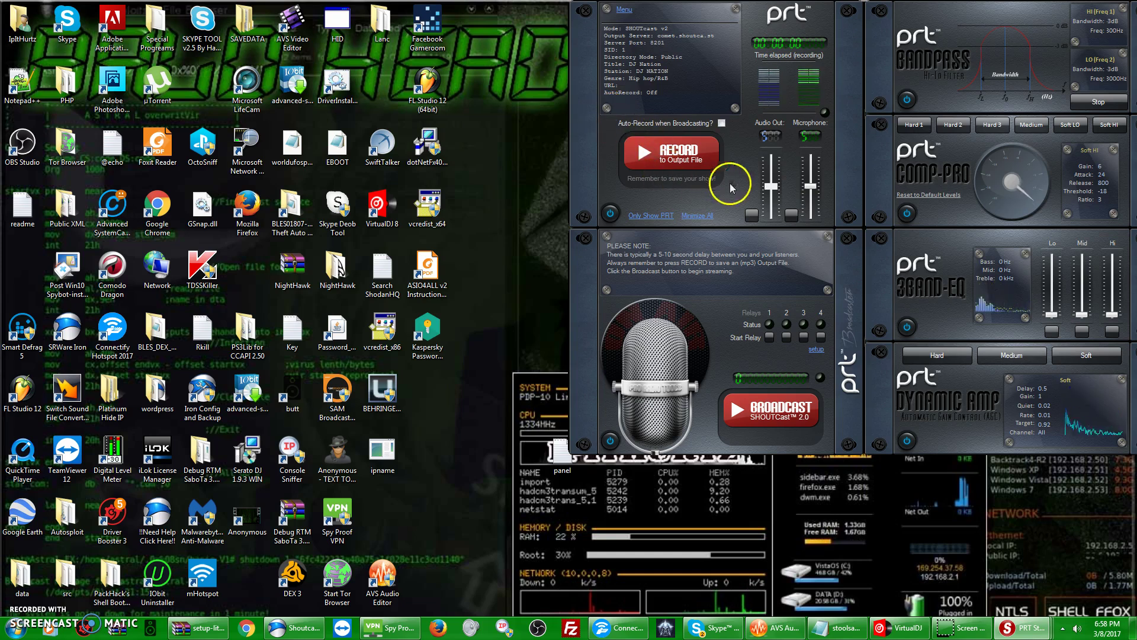
Raise the microphone volume and set the 3Band-EQ to bass 90 Hz, mid 510 Hz and treble 10000 kHz.
drag(810, 184, 810, 176)
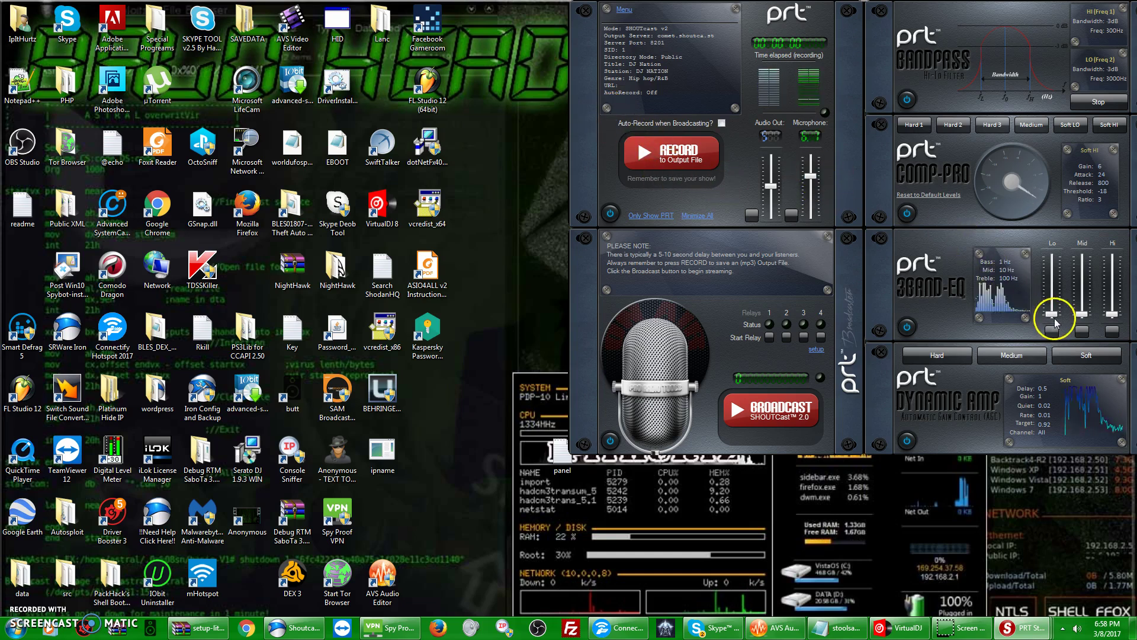
drag(1053, 314, 1050, 261)
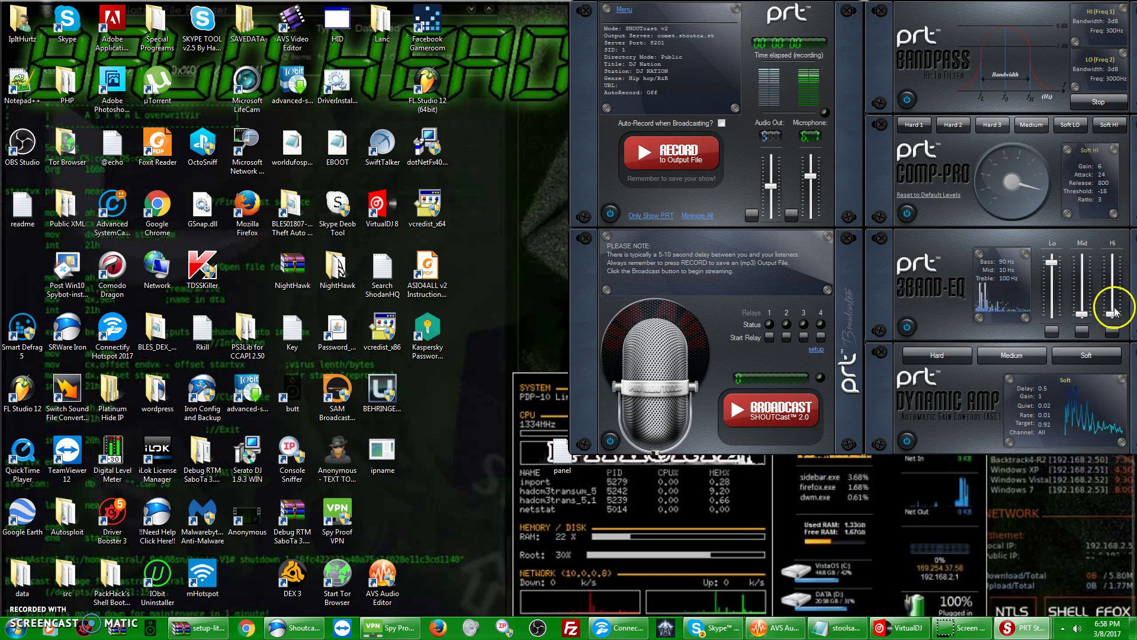
drag(1111, 305, 1120, 256)
drag(1090, 314, 1094, 290)
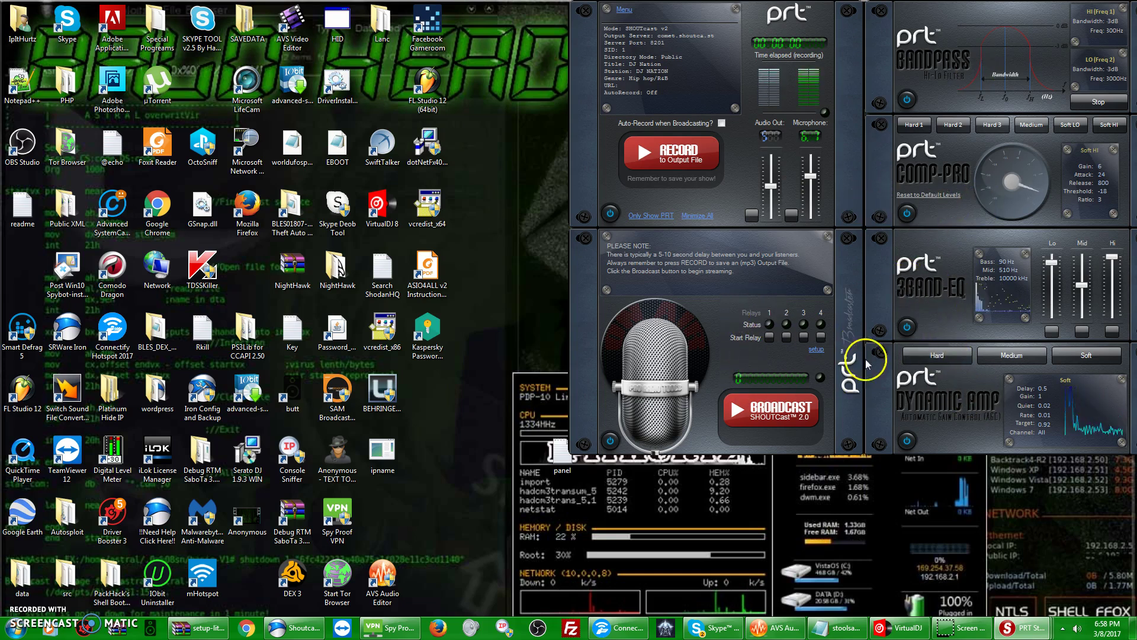
Examine the SHOUTcast configuration of the primary stream and Relays 1 to 4, and close the setup.
click(817, 350)
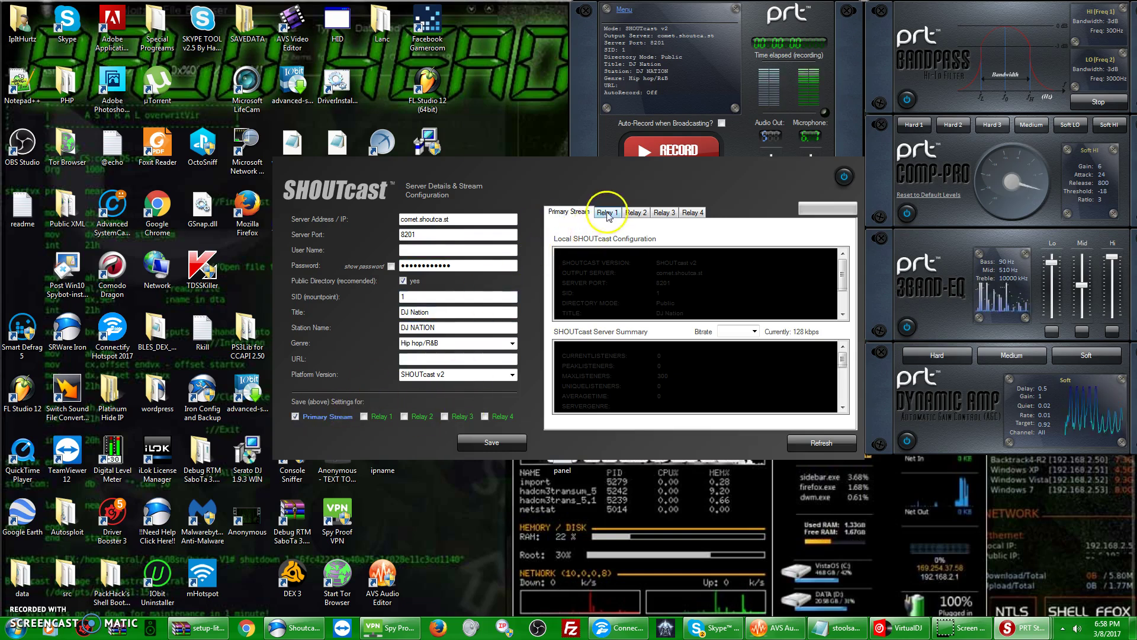
click(608, 213)
click(635, 212)
click(664, 213)
click(691, 212)
click(569, 212)
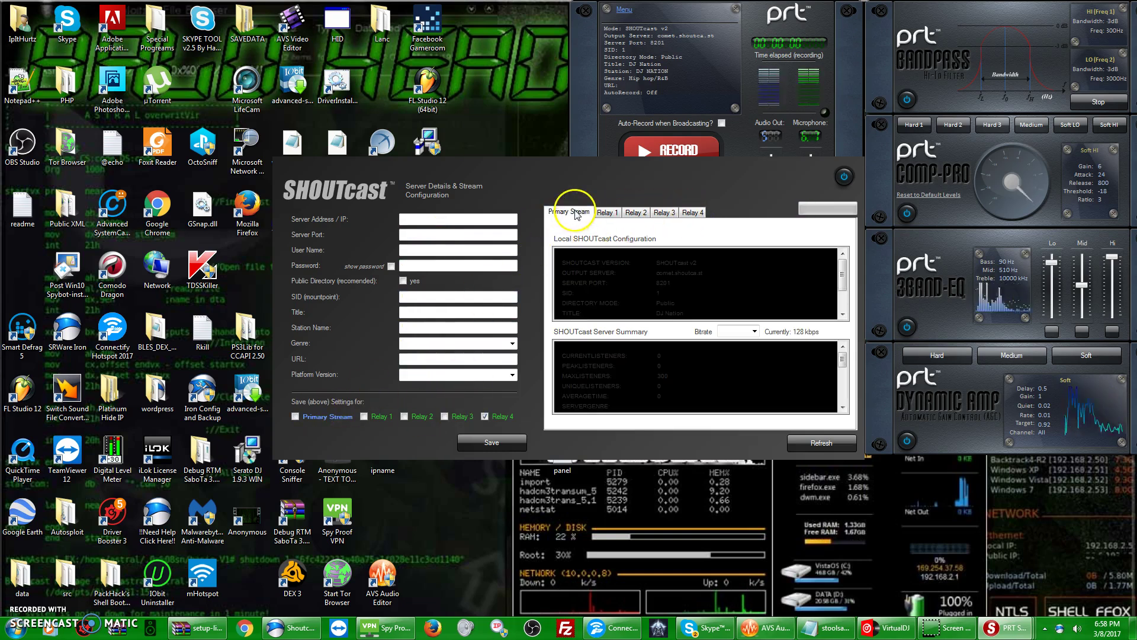
click(845, 176)
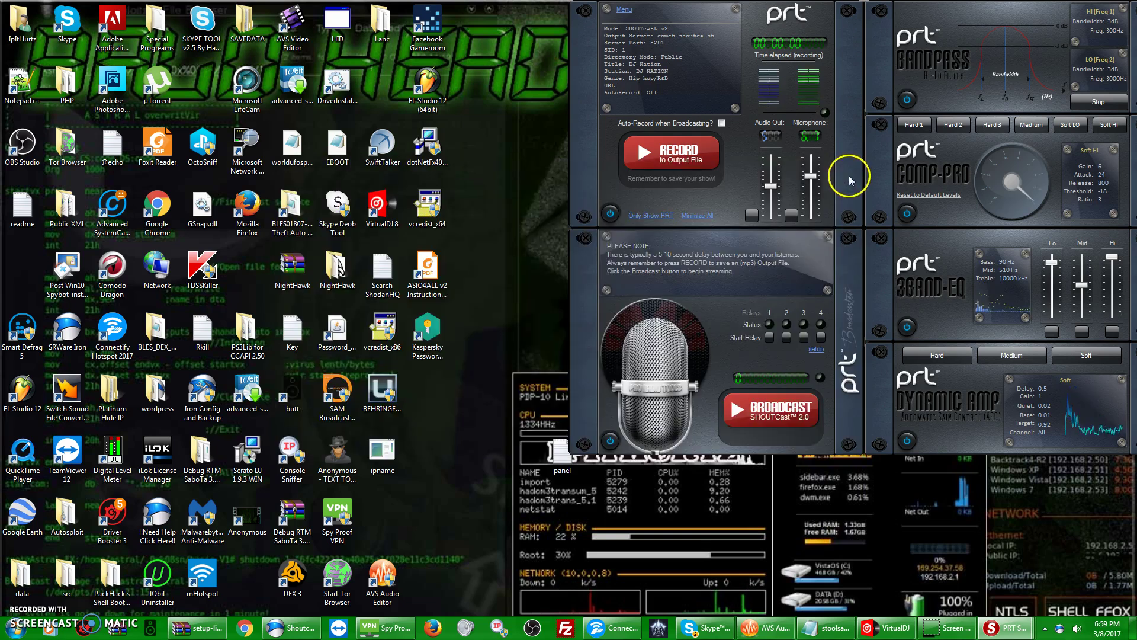
Start the SHOUTcast broadcast, and open the sampler below the broadcast module with its volume set to 10.
click(791, 417)
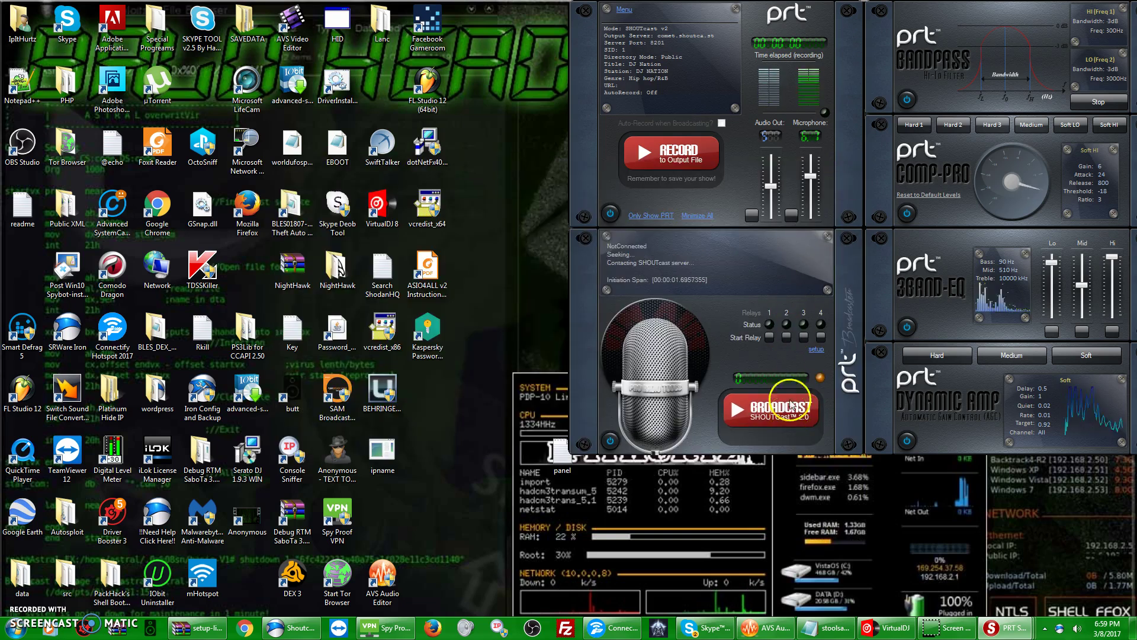
click(625, 10)
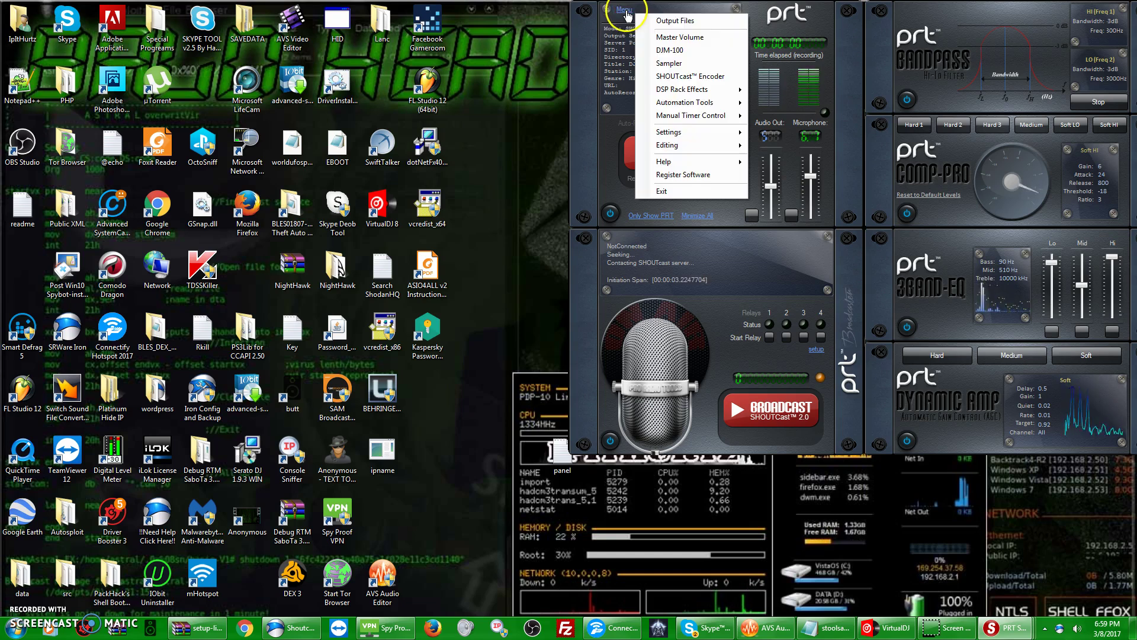
click(704, 69)
drag(300, 274, 601, 479)
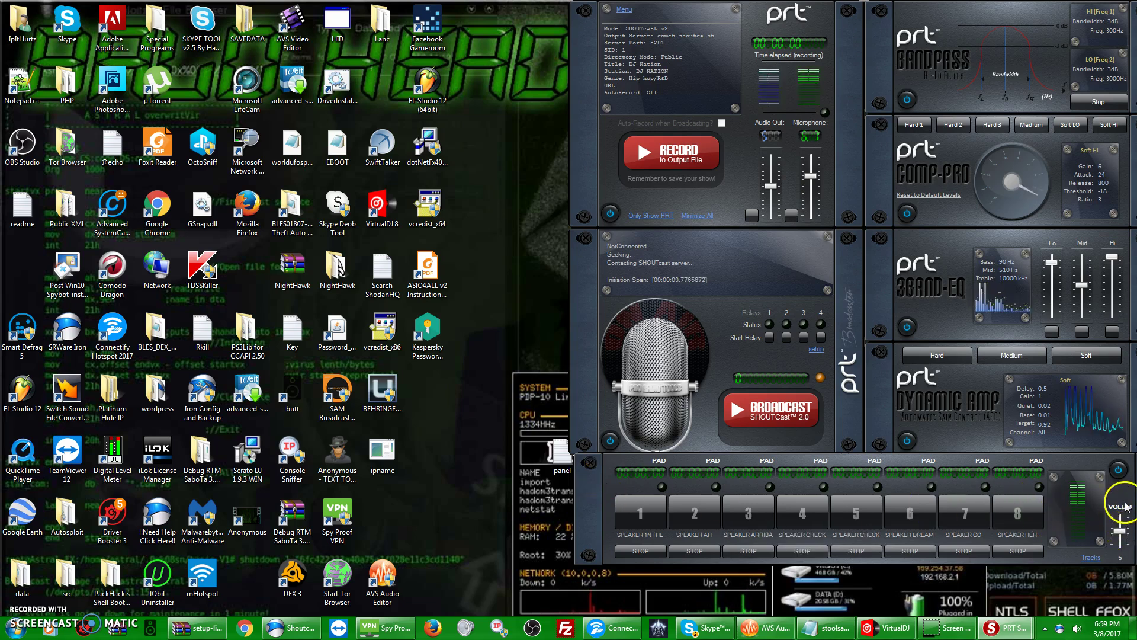
drag(1128, 536, 1120, 518)
Play sampler pads 2, 1, 6 and 7, and stop pad 6.
click(693, 514)
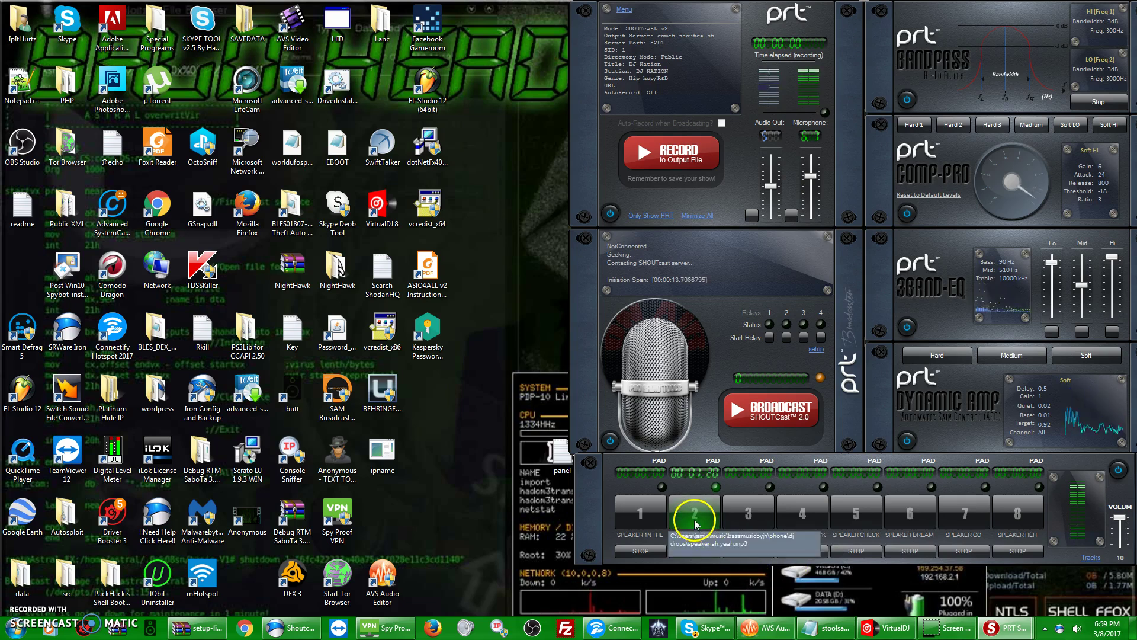
click(649, 529)
click(894, 520)
click(960, 509)
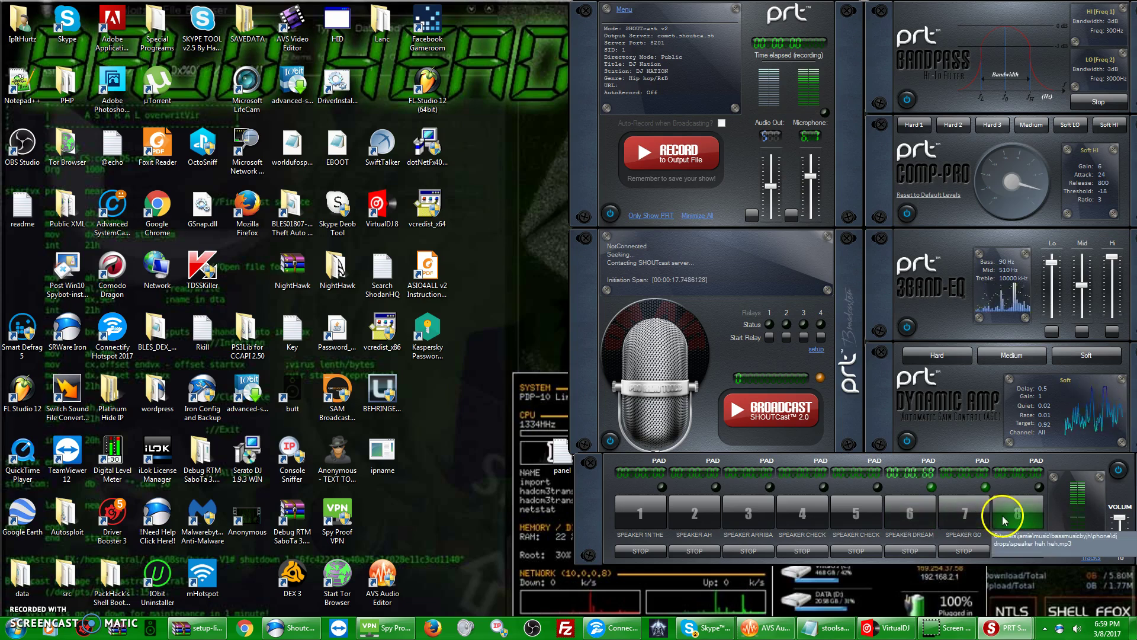
click(924, 549)
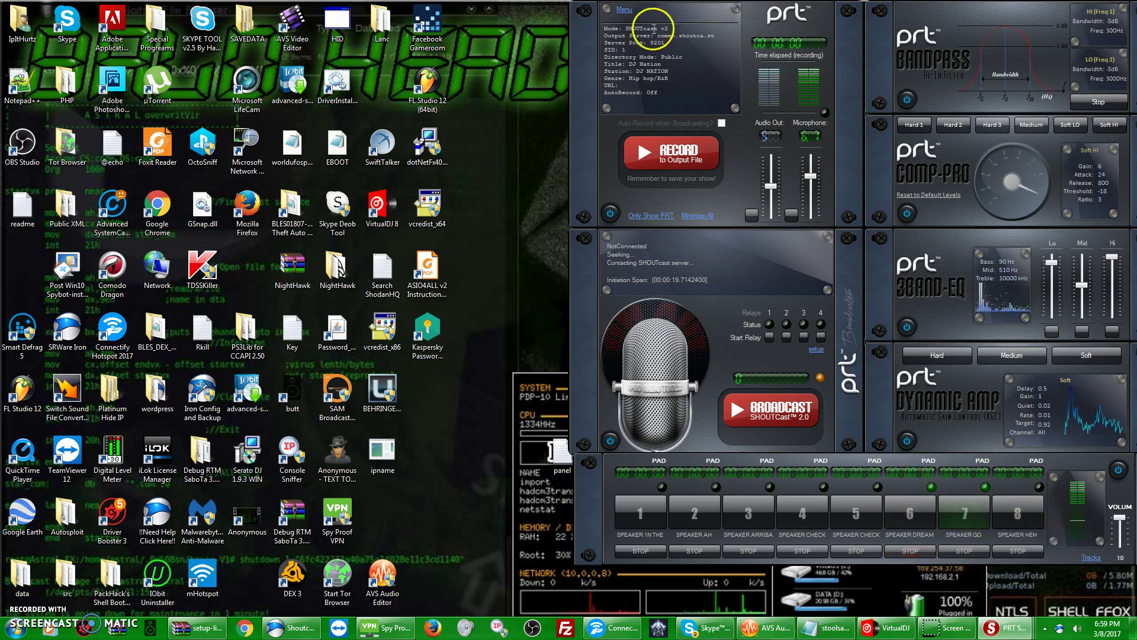
Open the sampler's track list and remove all of its tracks.
click(624, 10)
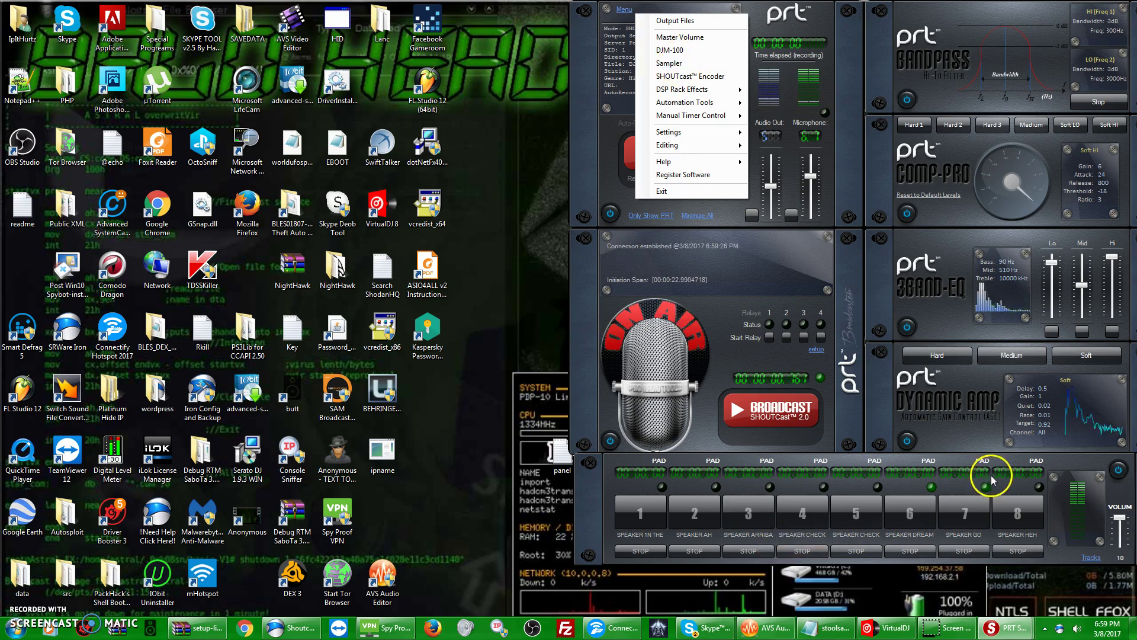
click(1091, 558)
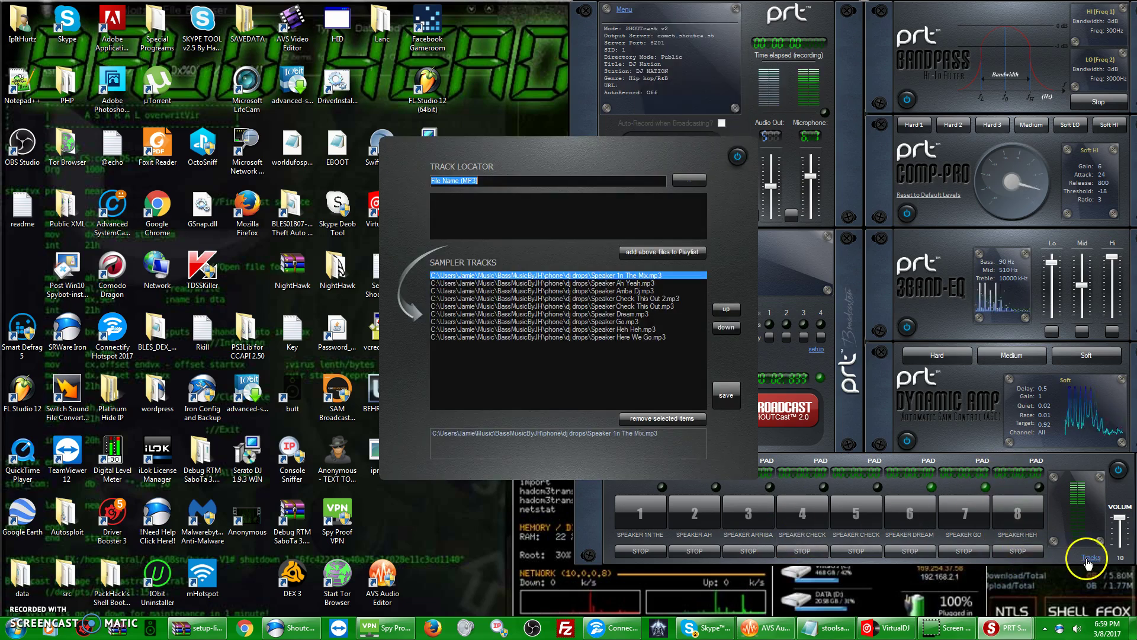
click(607, 337)
shift+click(610, 276)
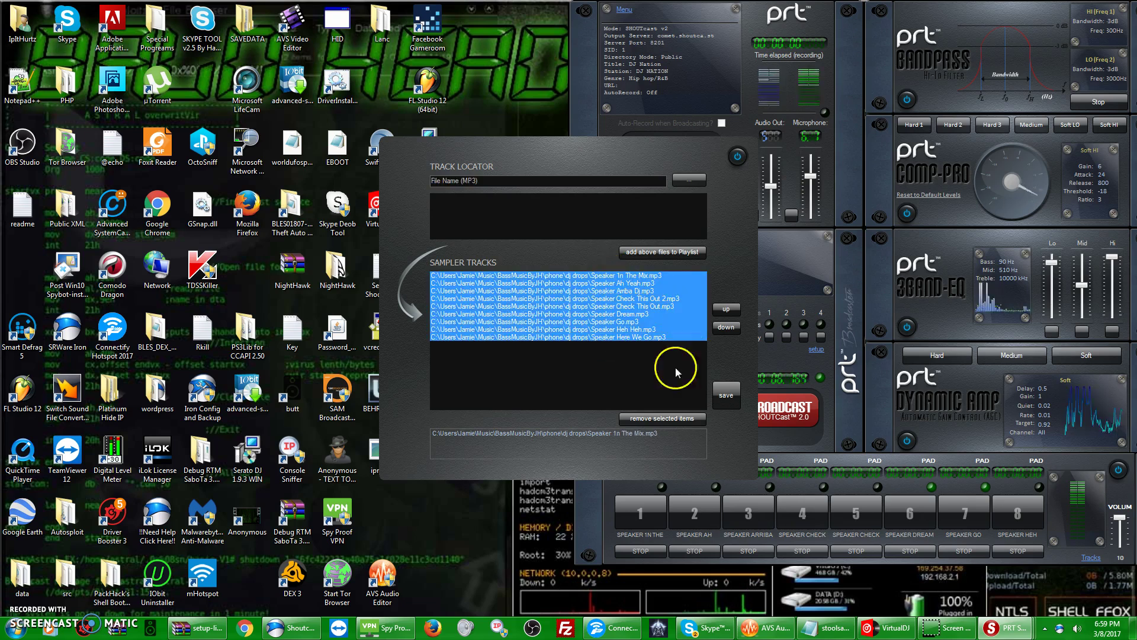
click(671, 419)
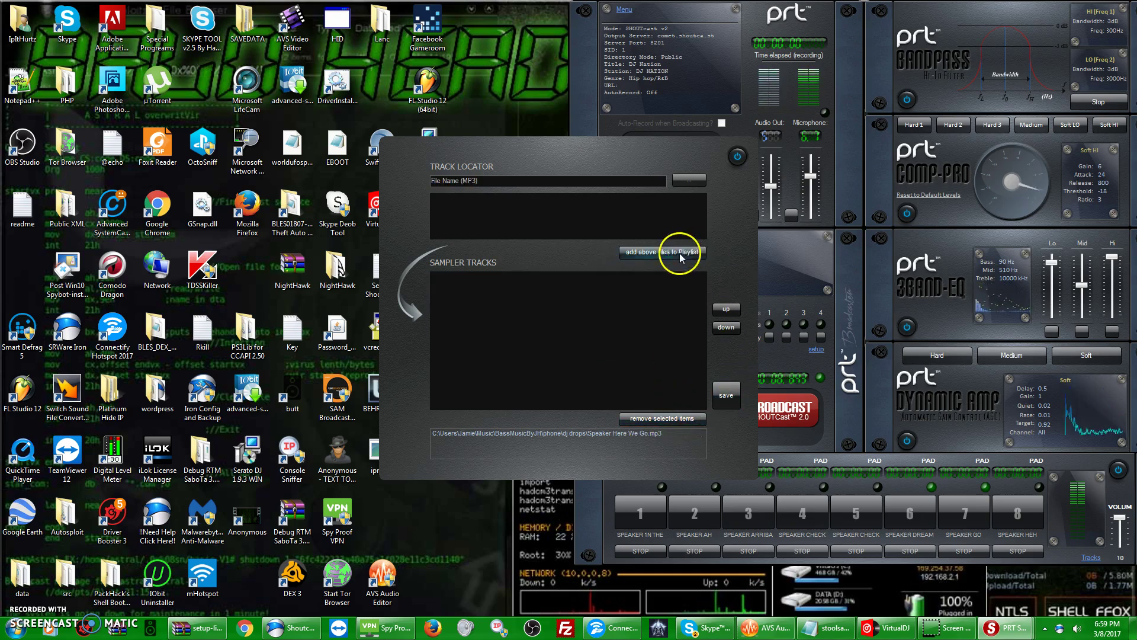
Browse for sampler audio files in the energy folder under BassMusicByJH, phone and san halo in the Music library.
click(691, 180)
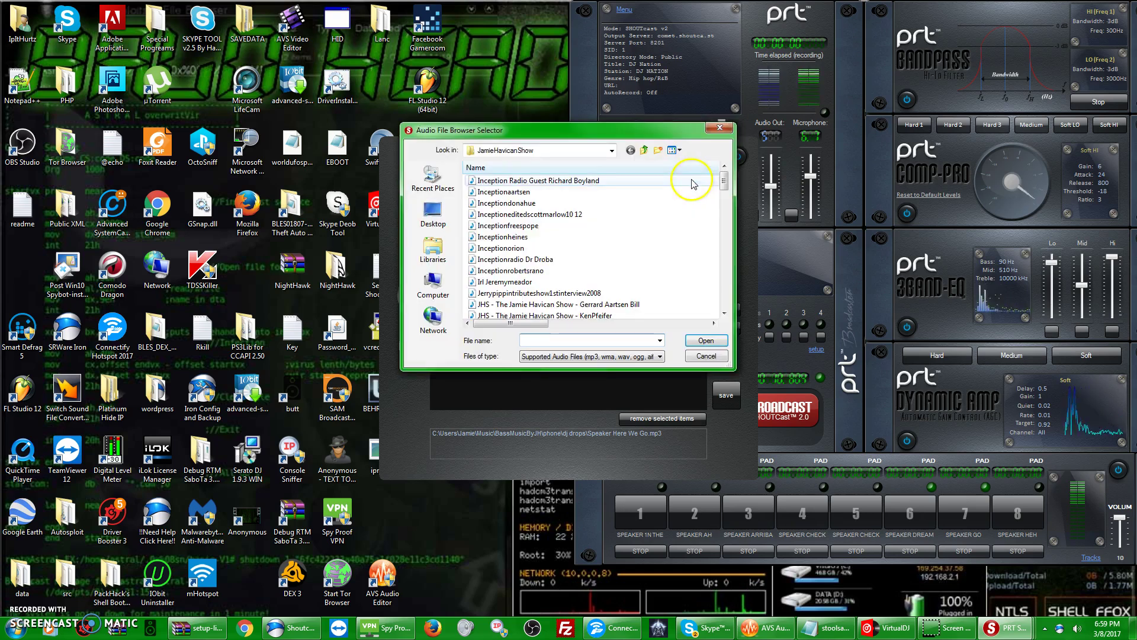
click(432, 248)
double_click(483, 228)
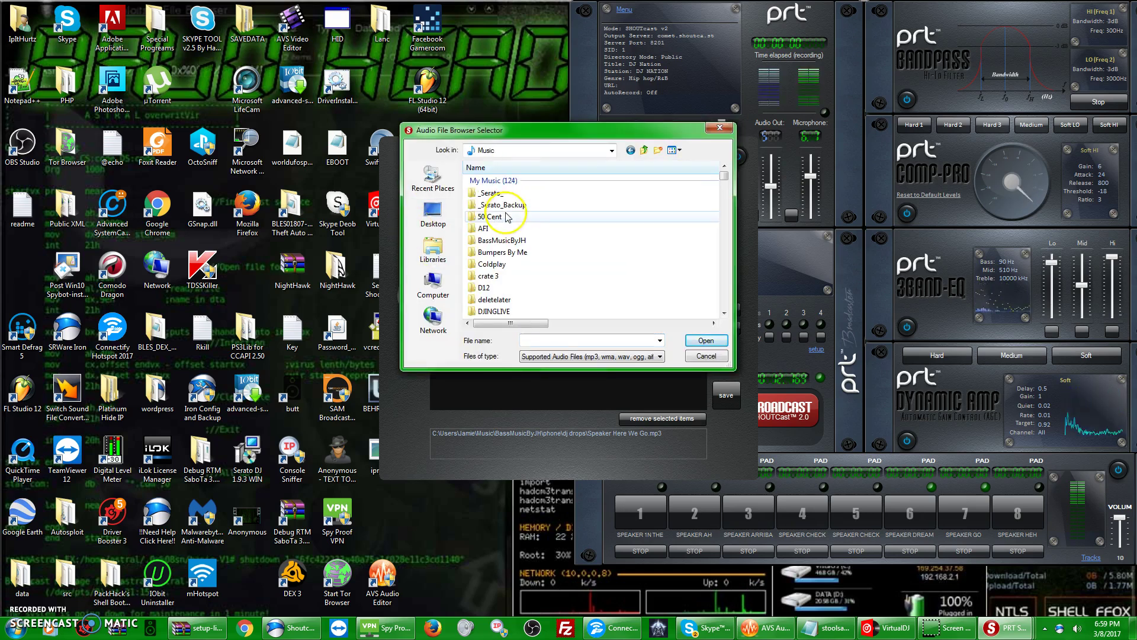
click(526, 243)
double_click(527, 241)
click(534, 236)
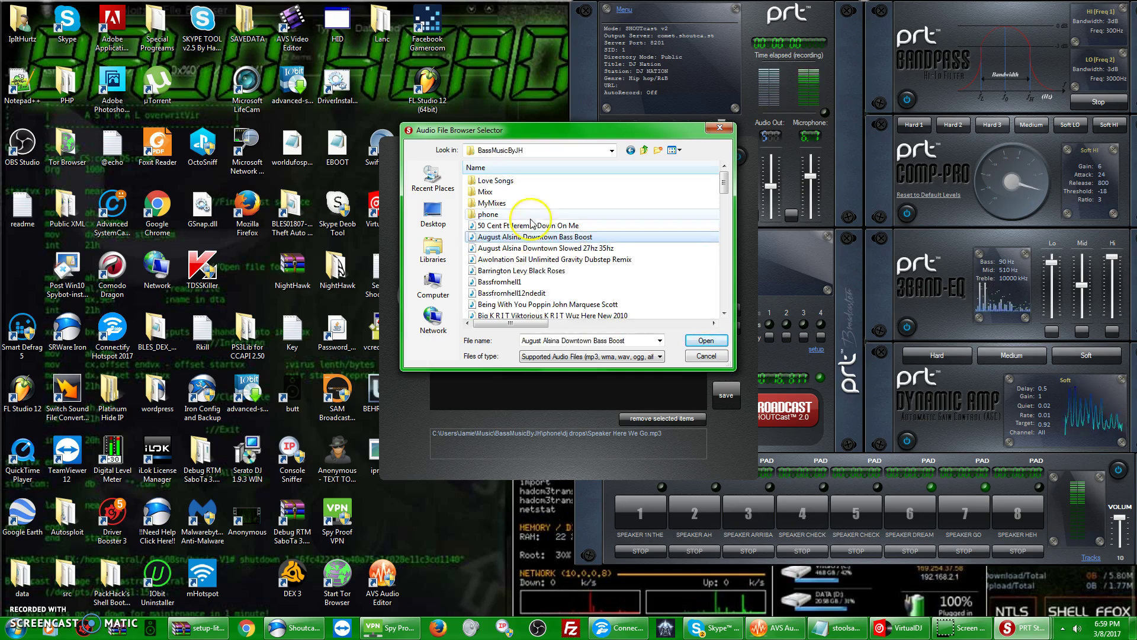
scroll(535, 222, down, 4)
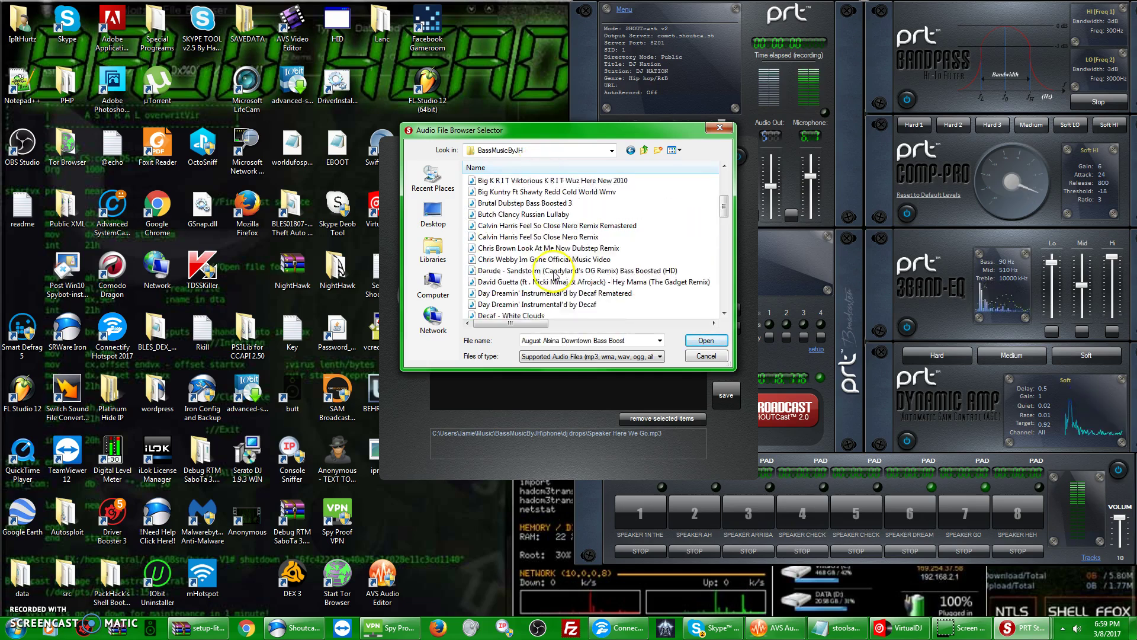
scroll(551, 226, up, 4)
double_click(551, 215)
click(551, 216)
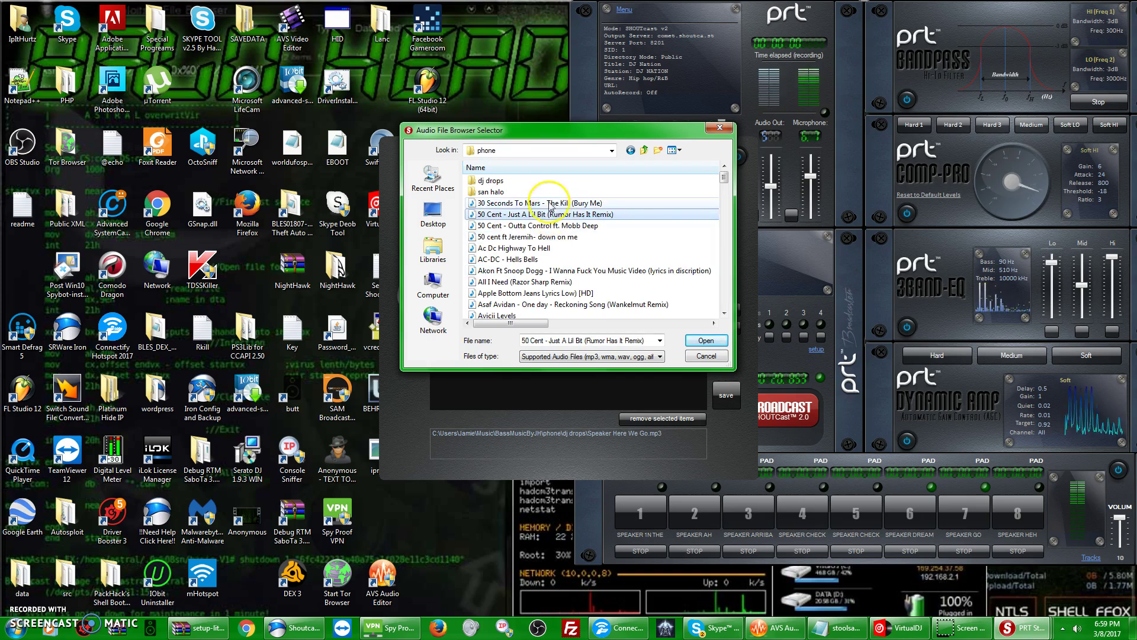
double_click(549, 193)
double_click(535, 181)
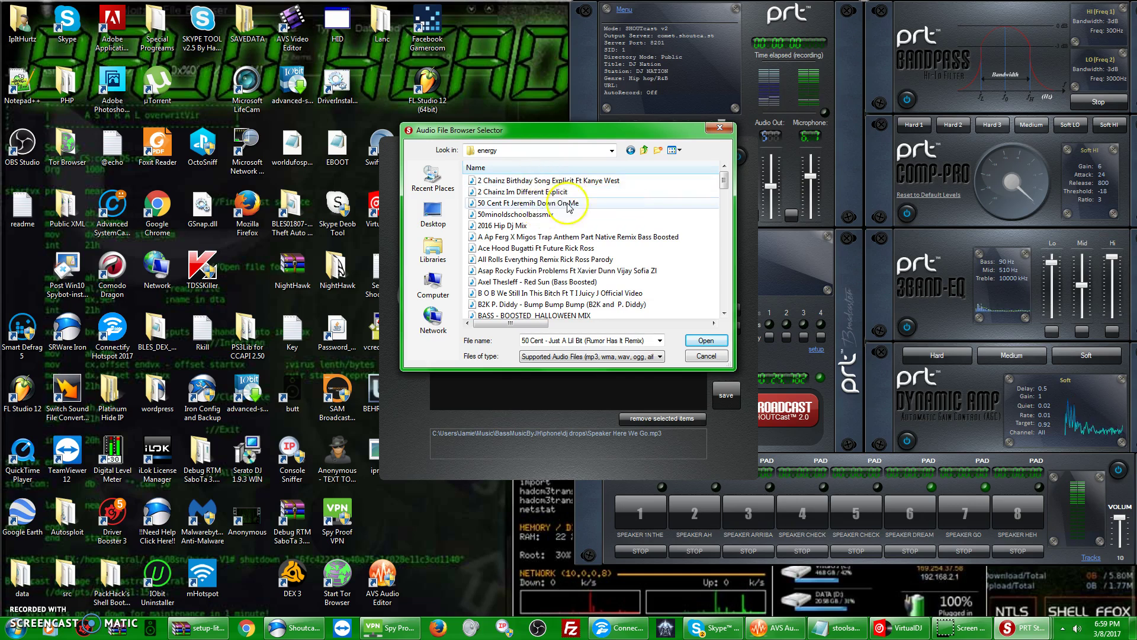
Load the tracks from Future Same Damn Time Explicit through Imwaypastgone into the sampler playlist, save it and close the track list.
drag(724, 183, 731, 227)
click(533, 214)
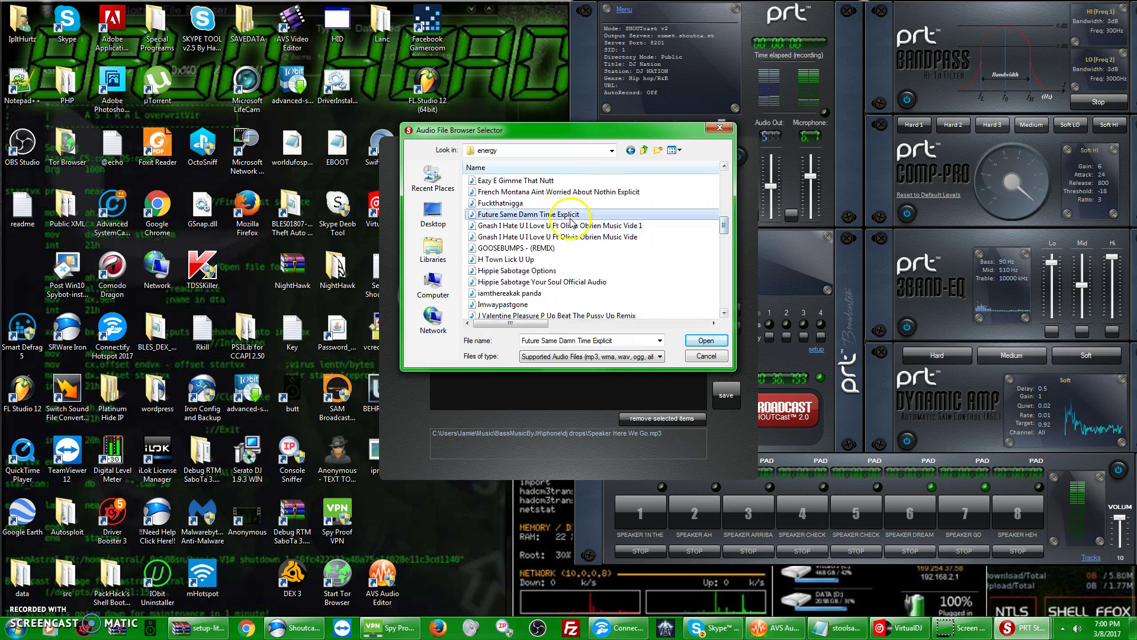
shift+click(561, 304)
click(704, 341)
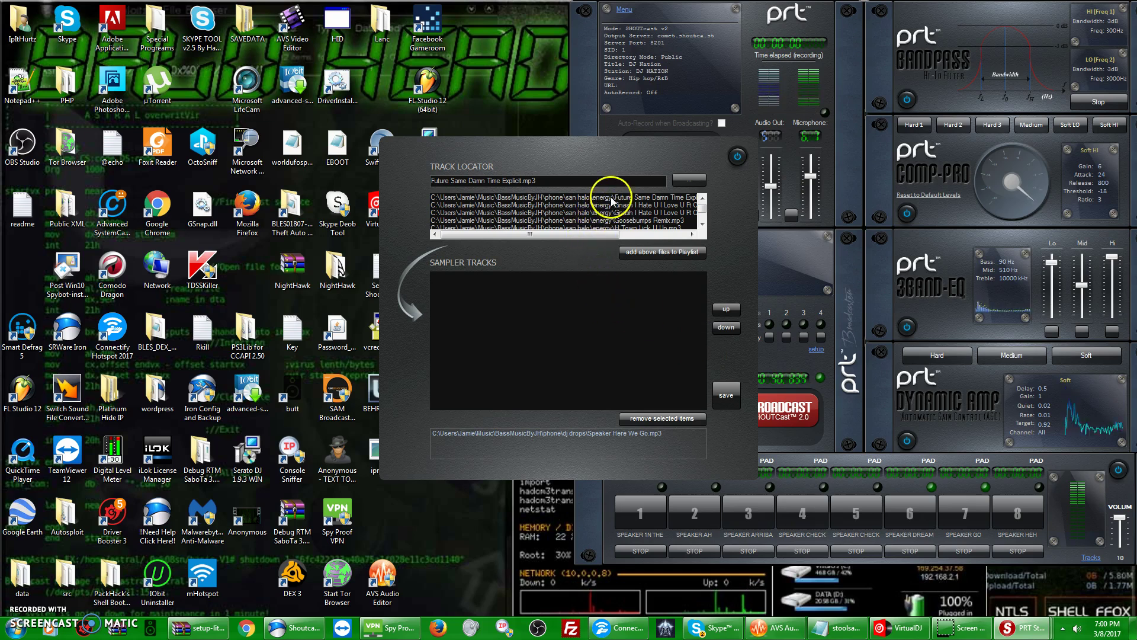
click(677, 254)
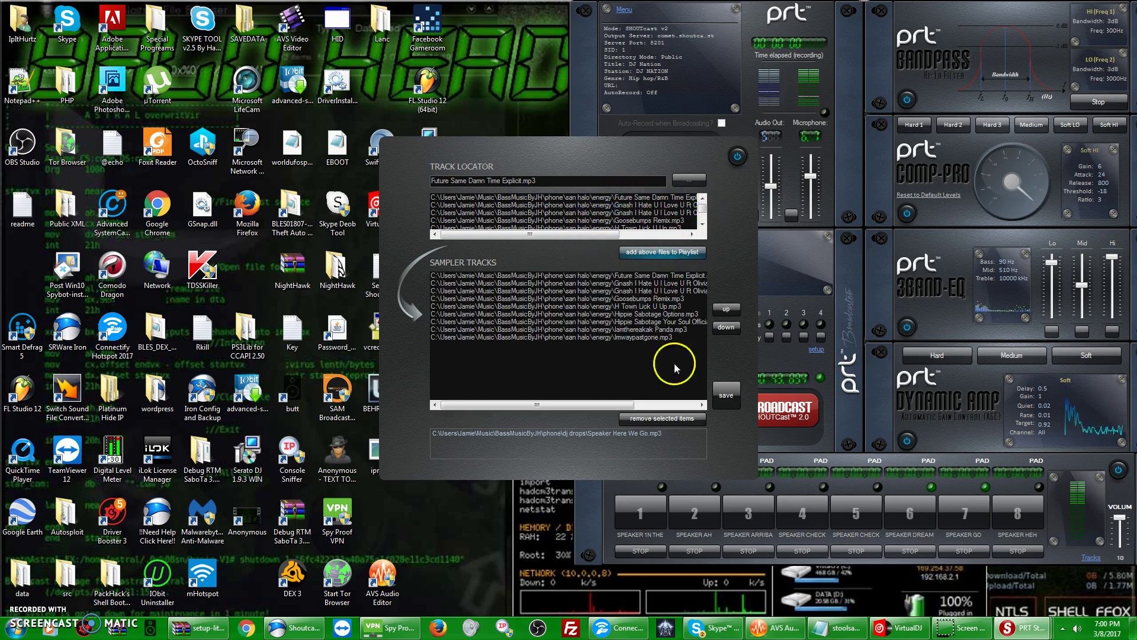
click(728, 394)
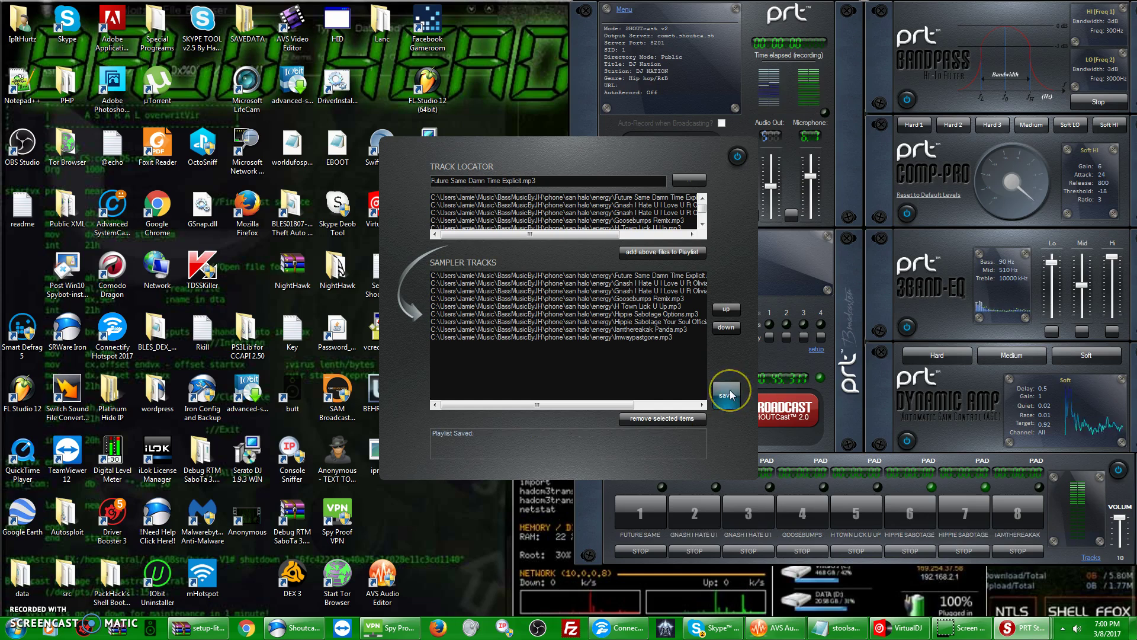
click(738, 156)
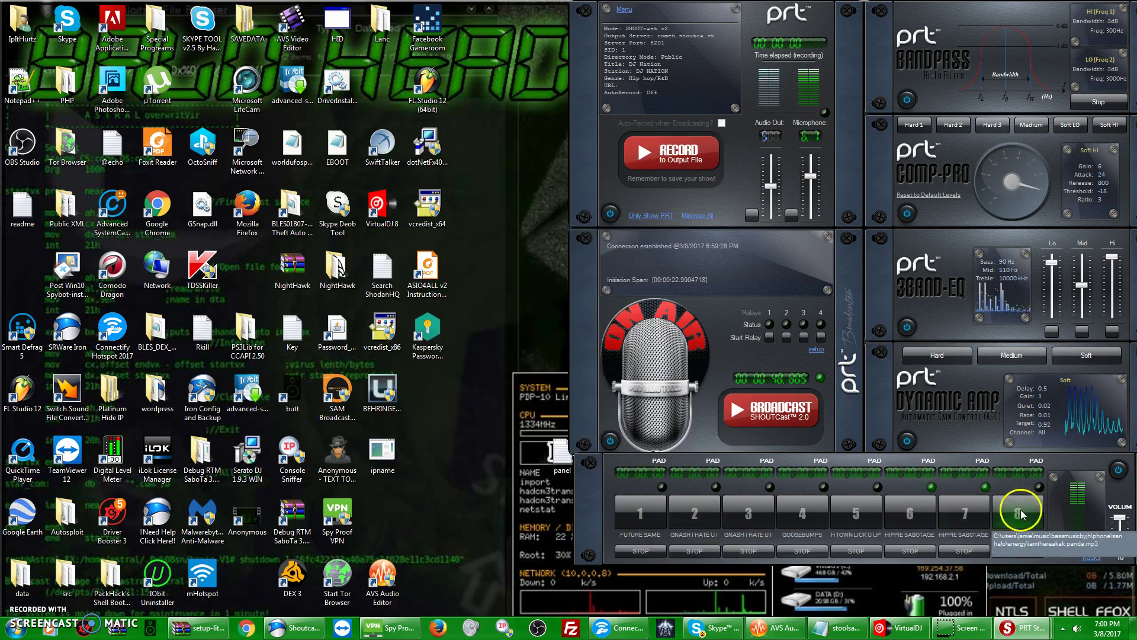
Play sampler pad 4, and open the DJM-100 mixer for a brief look before closing it.
click(819, 524)
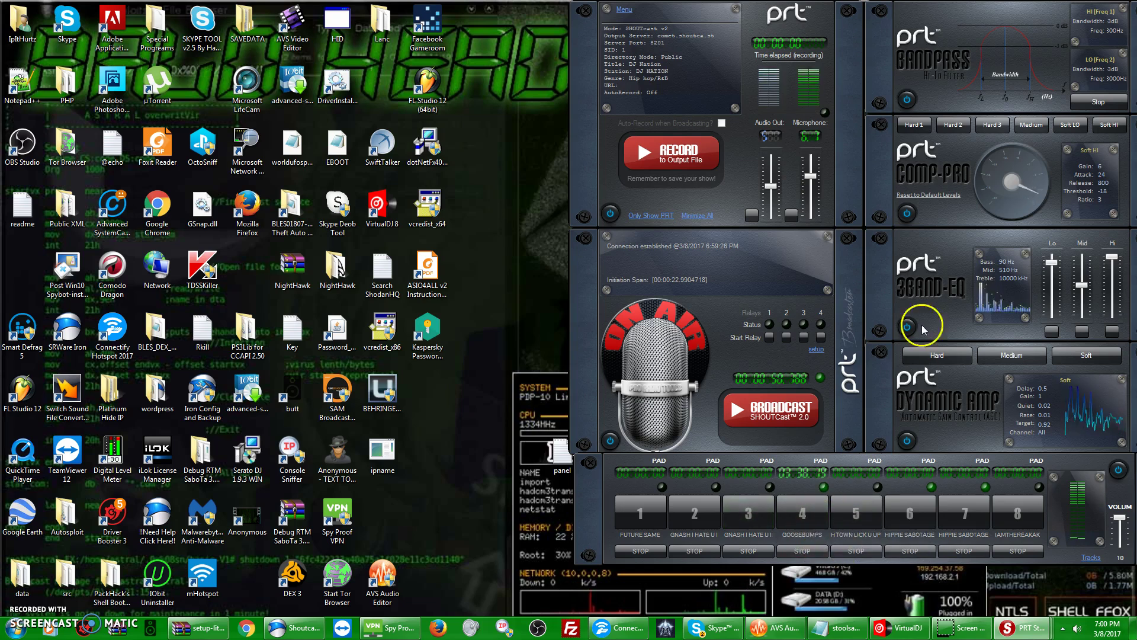
click(624, 9)
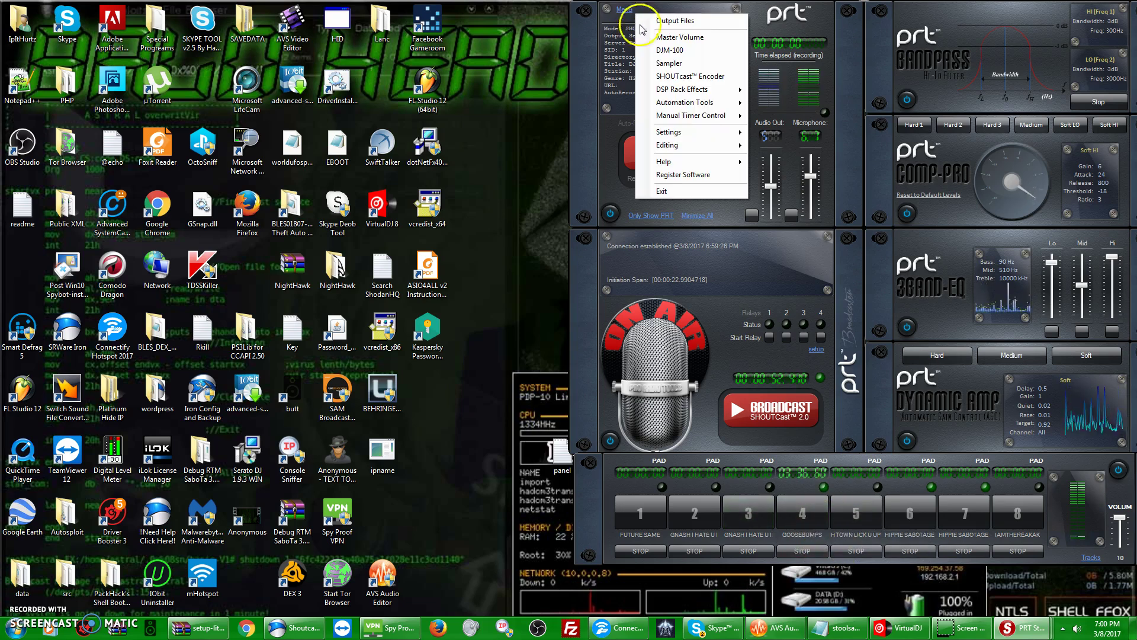
click(690, 51)
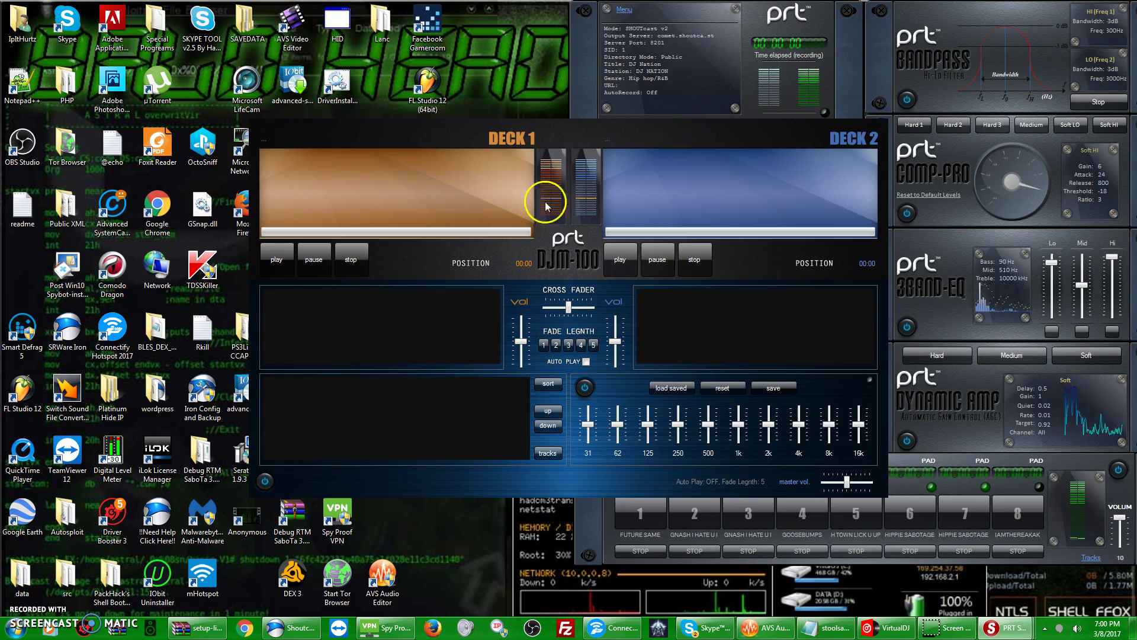
click(266, 481)
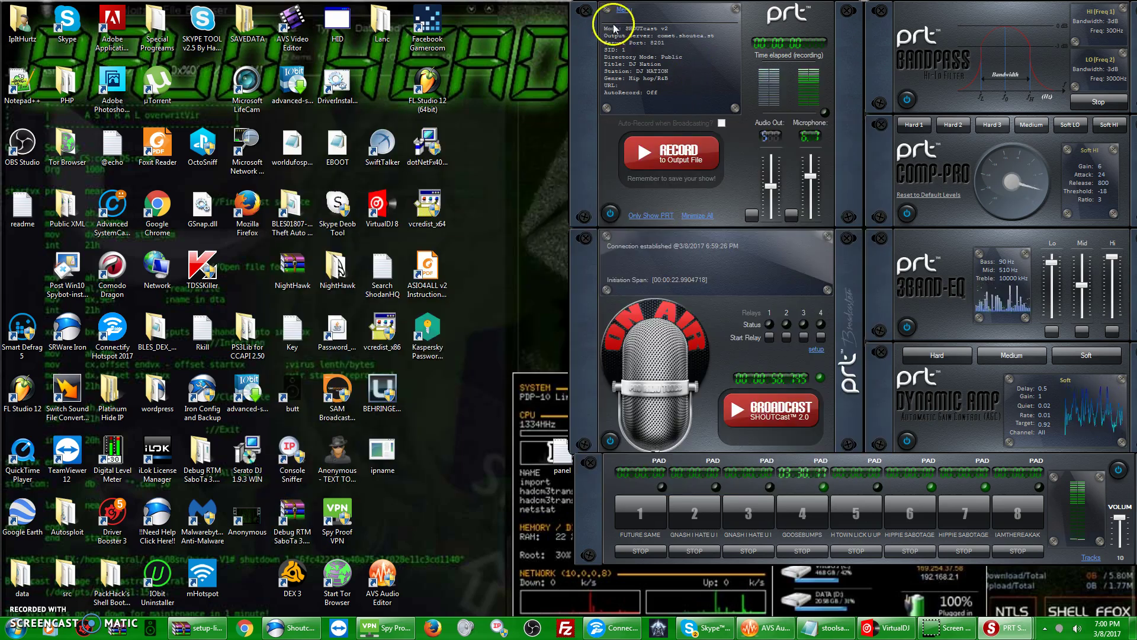
Raise the Audio Out level and lower the Microphone level to its minimum.
click(626, 11)
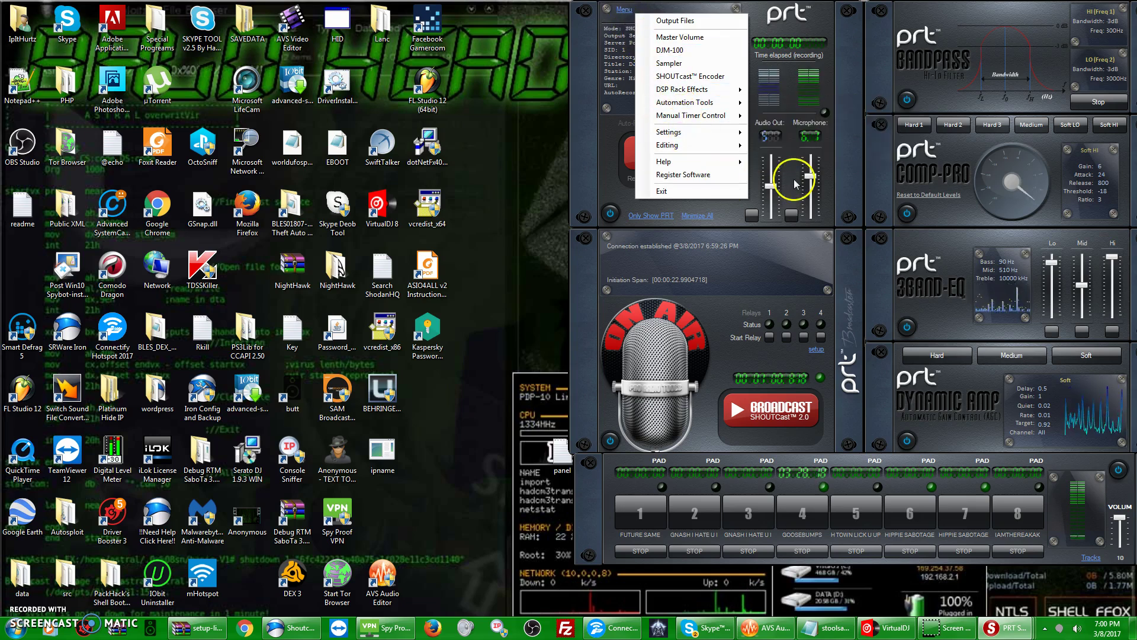
click(770, 182)
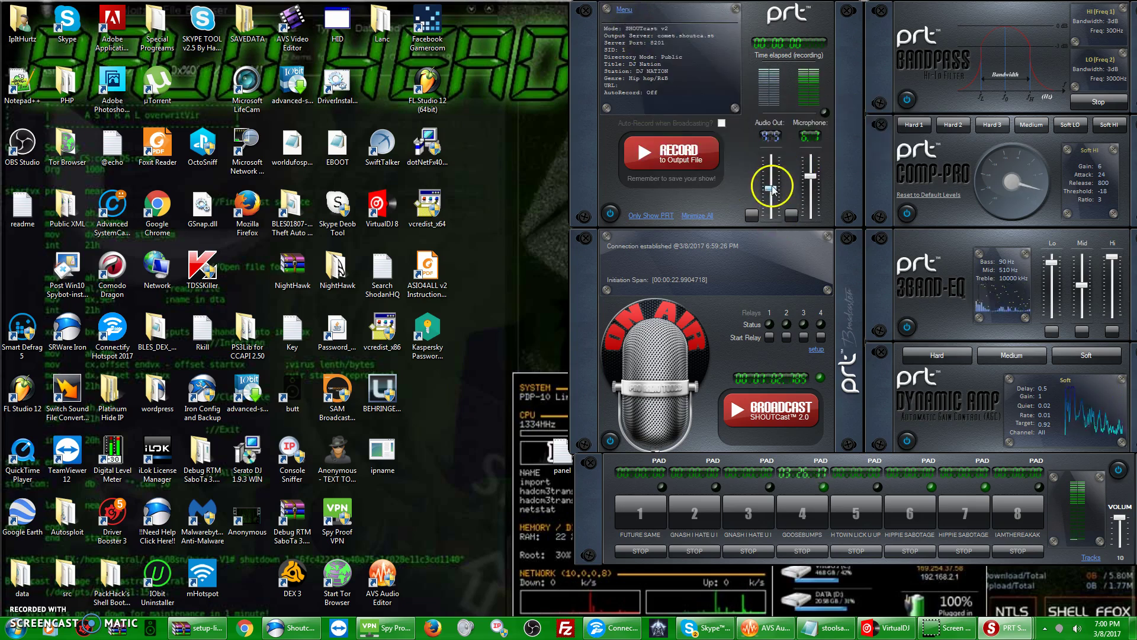
drag(779, 165, 786, 173)
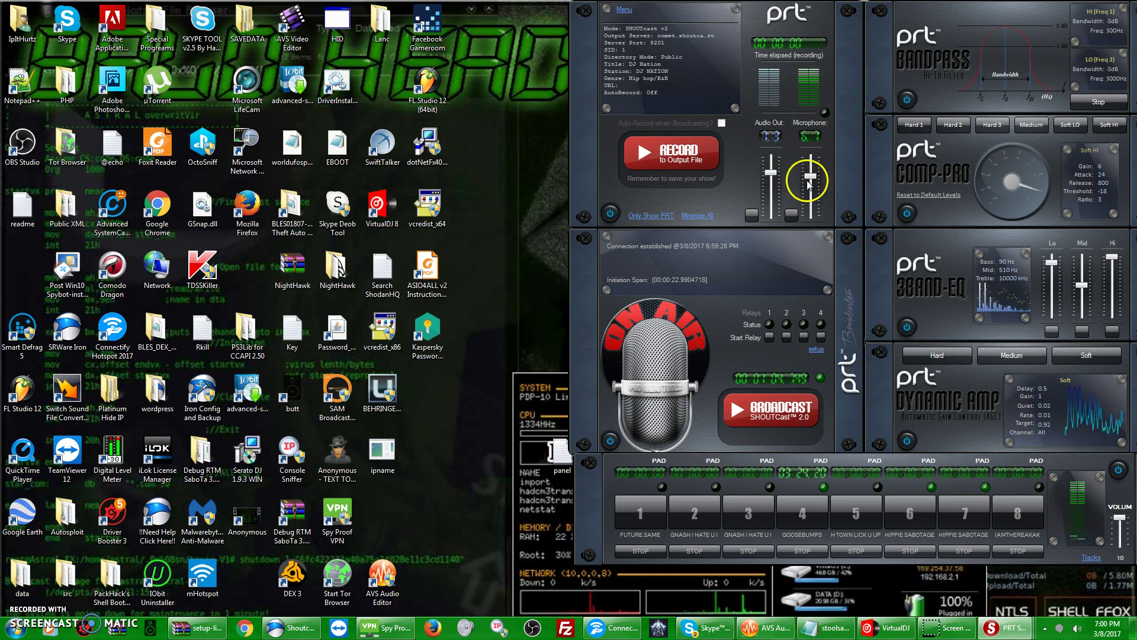
drag(809, 183, 817, 246)
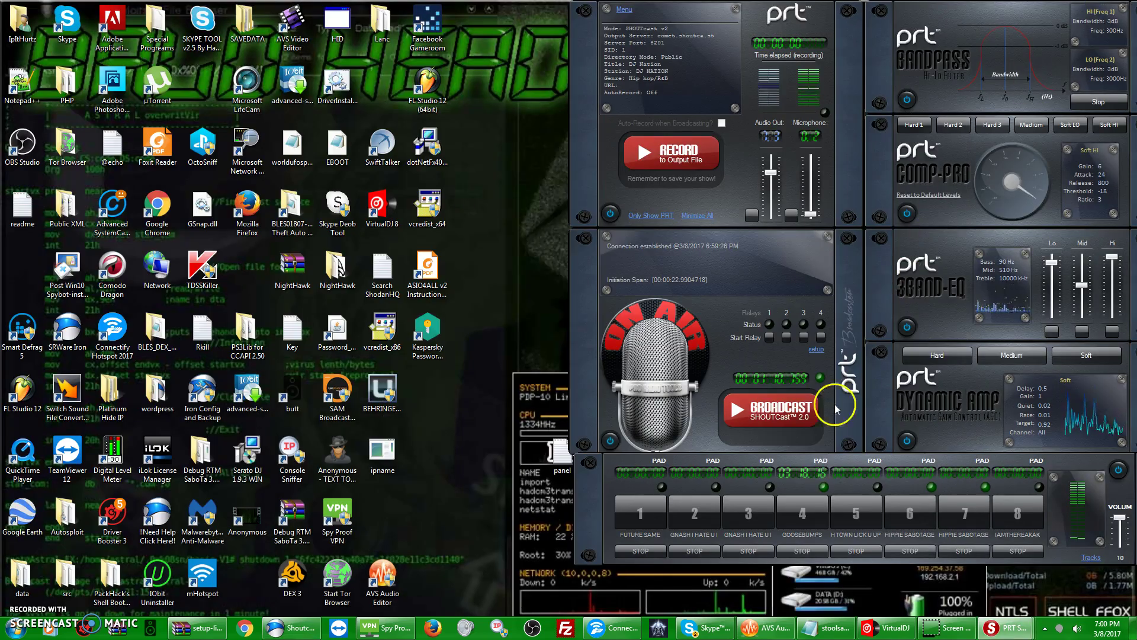
Stop and replay sampler pad 4, and align the sampler module with the left edge of the broadcast module.
click(803, 550)
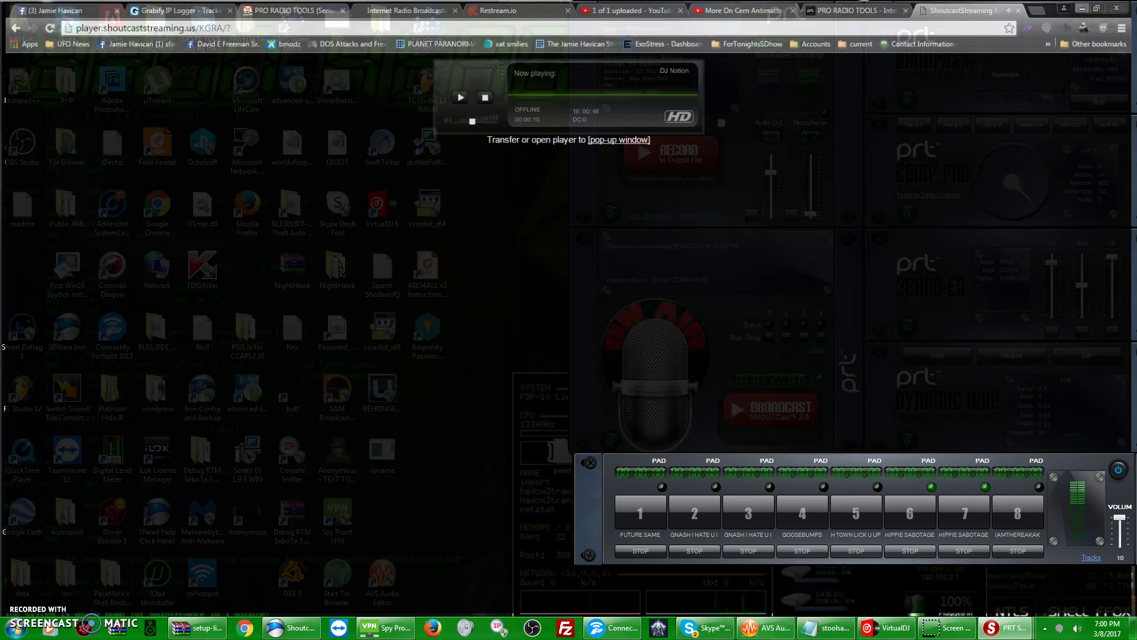
click(797, 522)
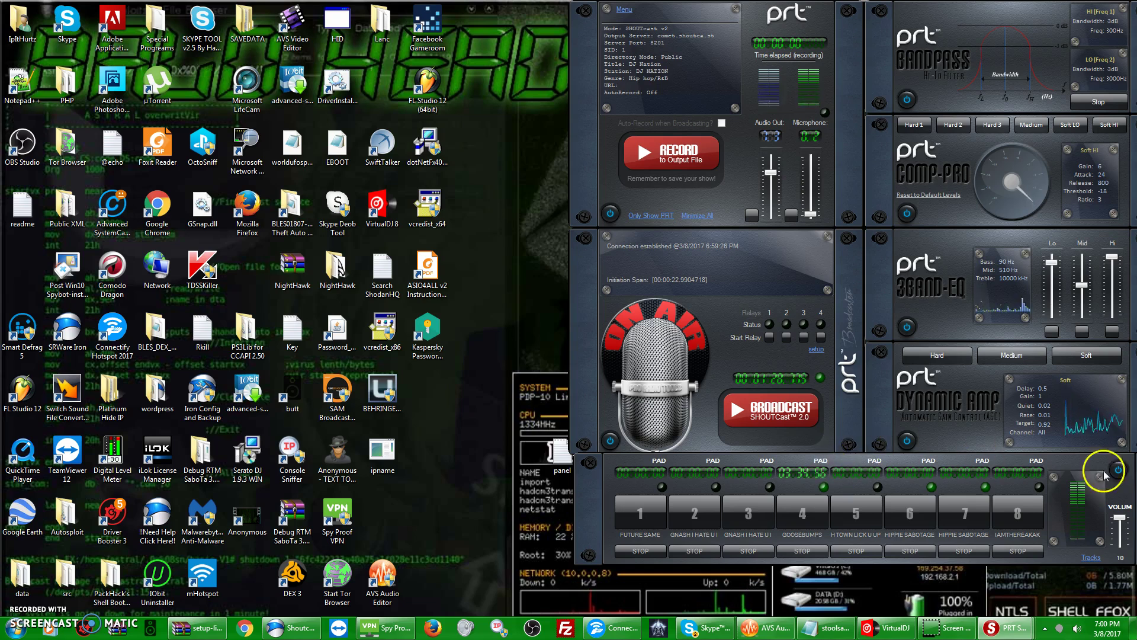
drag(1082, 468, 1078, 460)
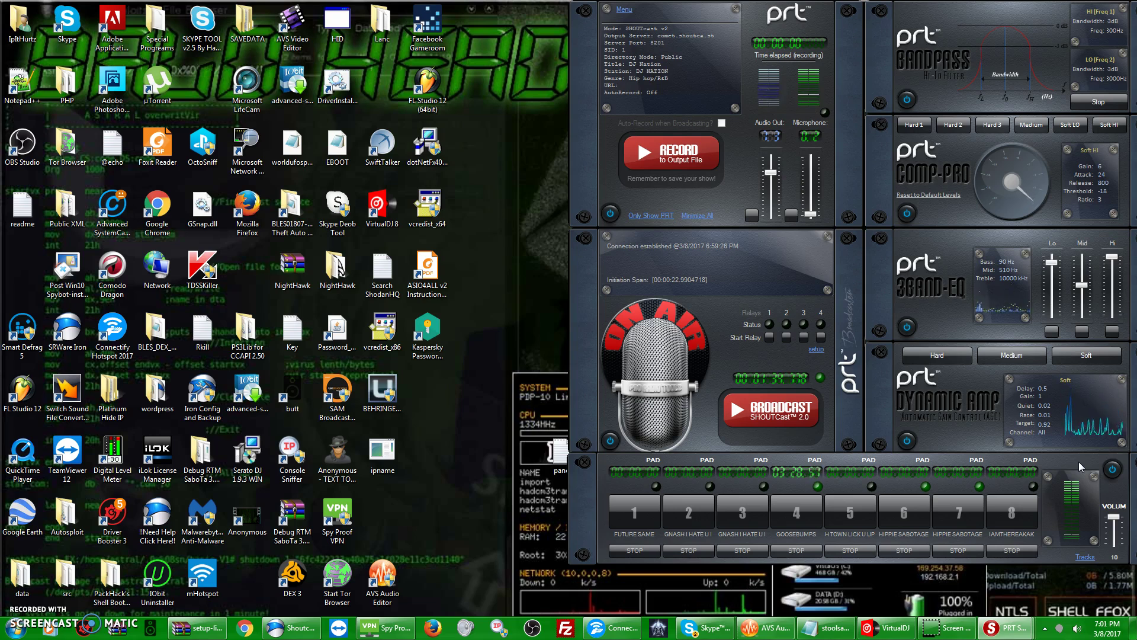
Try the compressor's Medium preset, switch it to Hard 3, and raise the equalizer's bass to 95 Hz and mid to 530 Hz.
click(1085, 448)
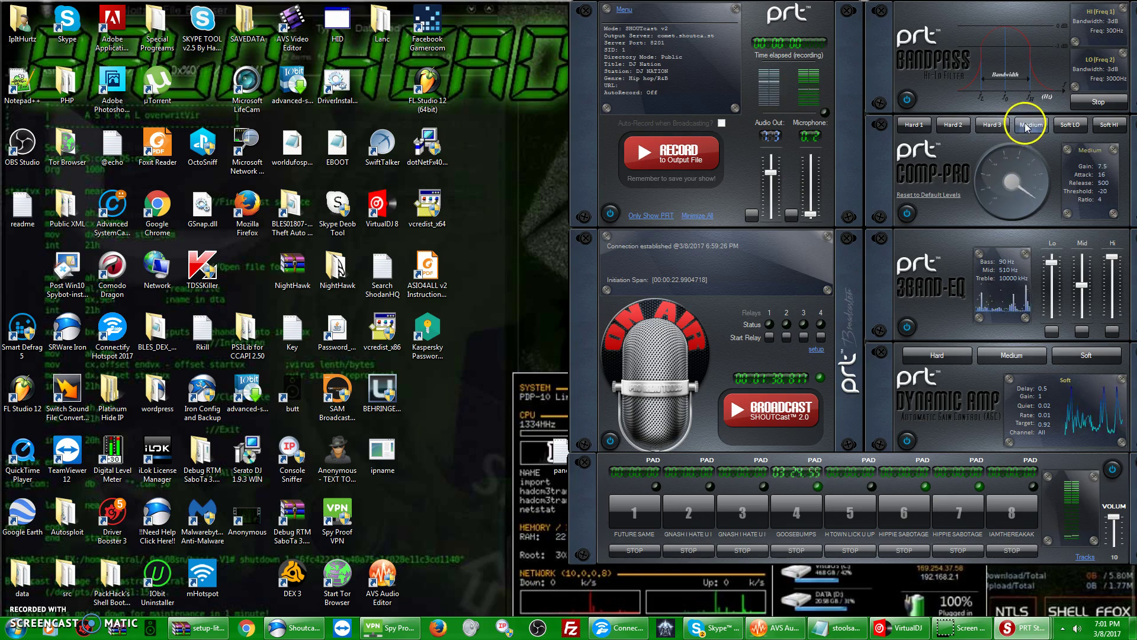
click(1005, 126)
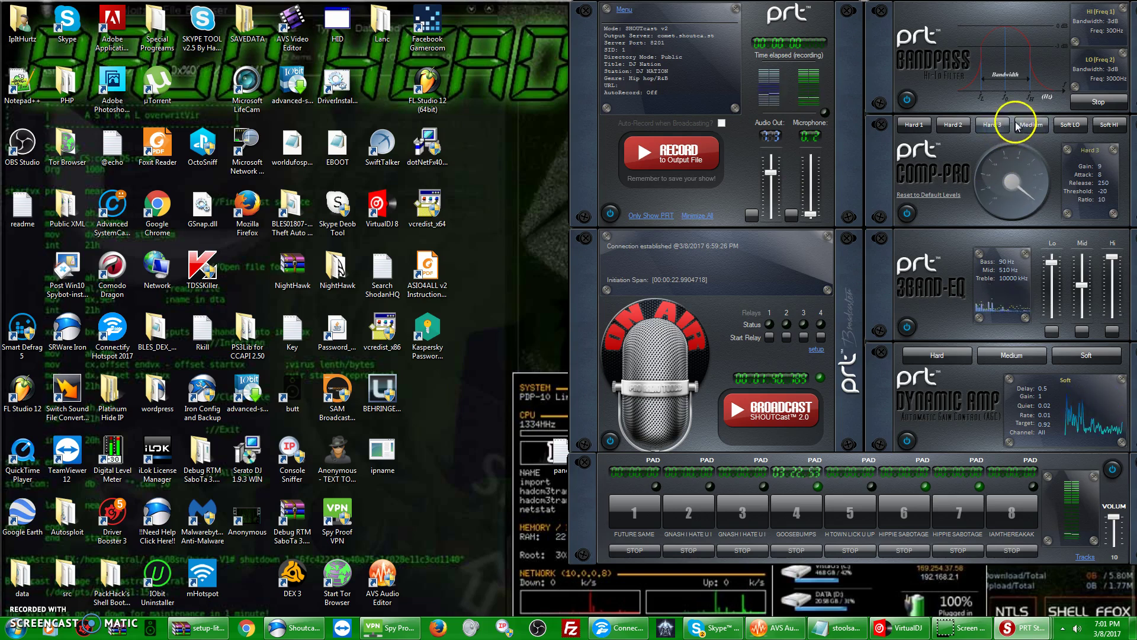
drag(1087, 287, 1053, 259)
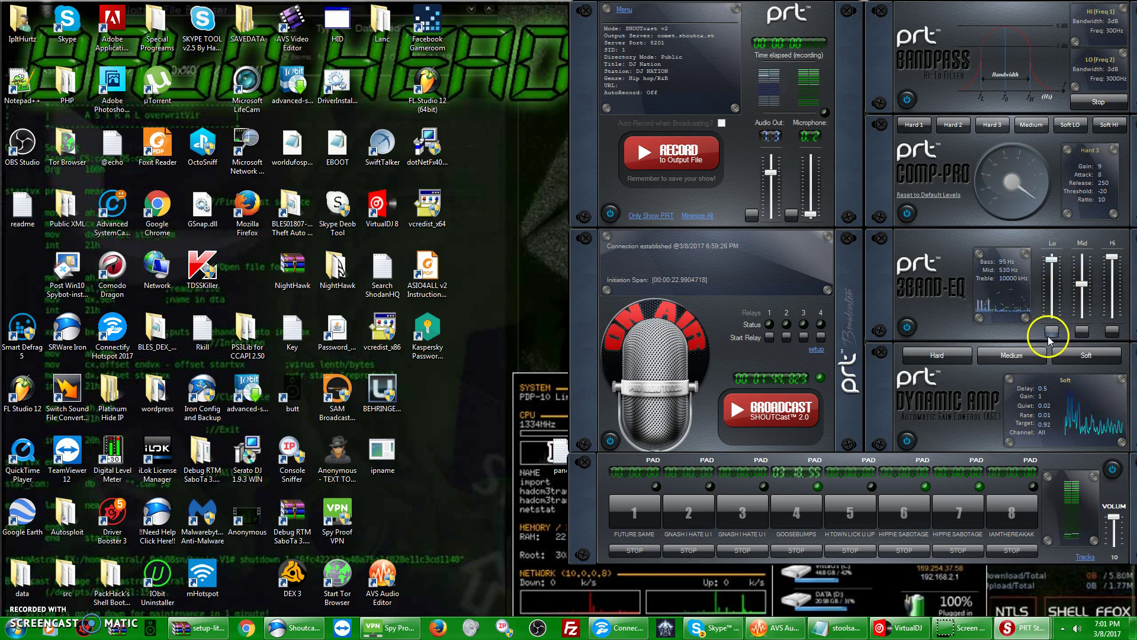
Reset the Audio Out level, raise it slightly, and stop sampler pad 4.
click(752, 214)
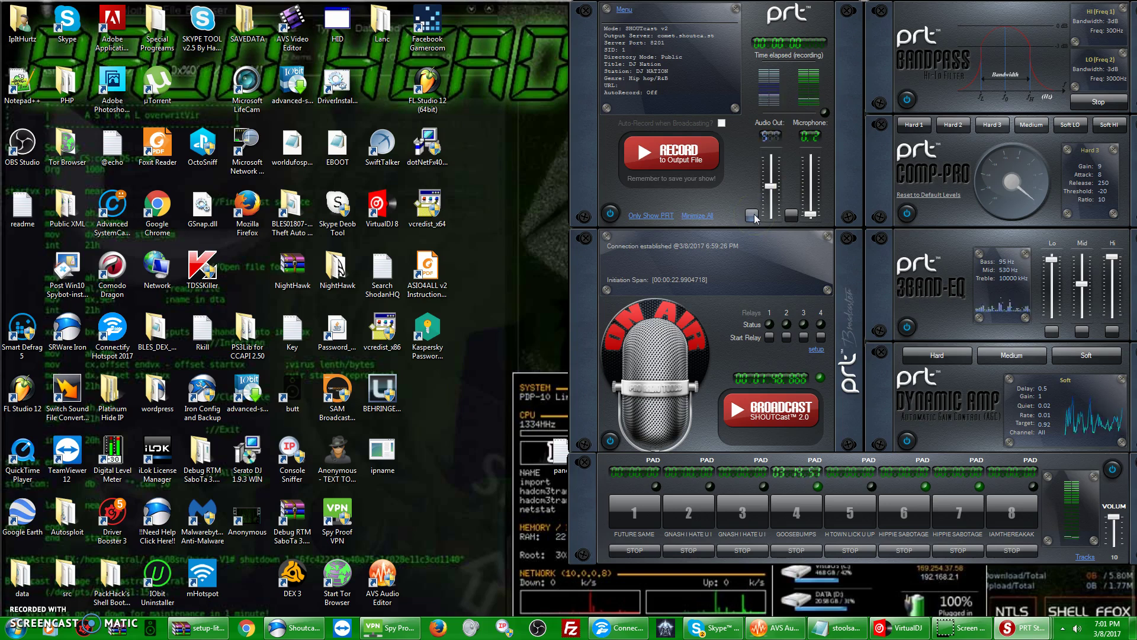
drag(771, 214, 774, 180)
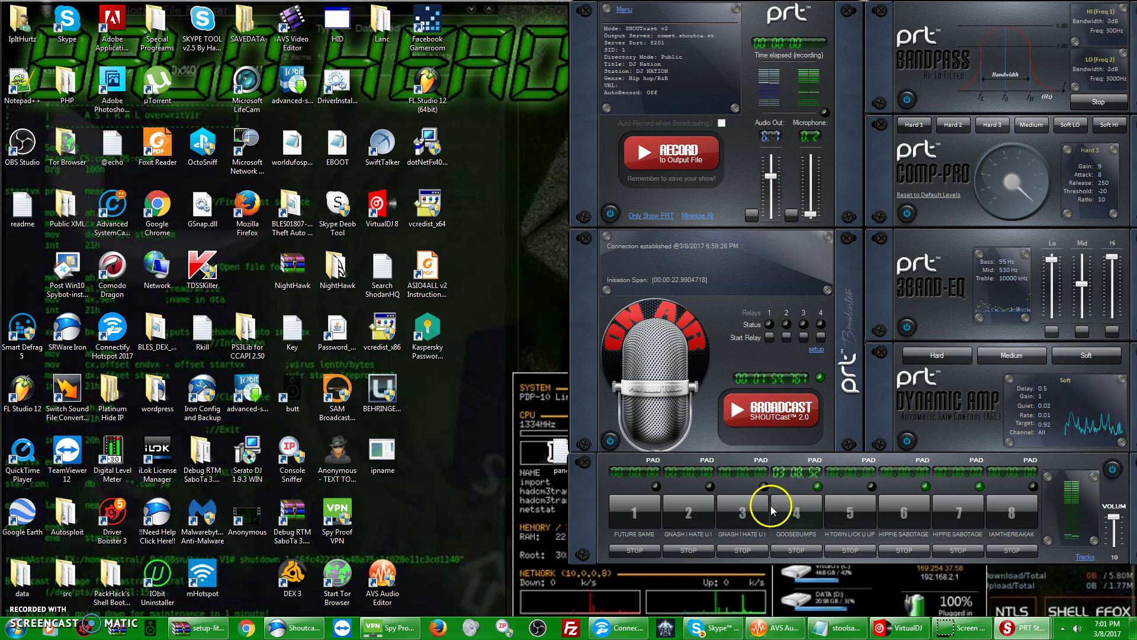
click(797, 552)
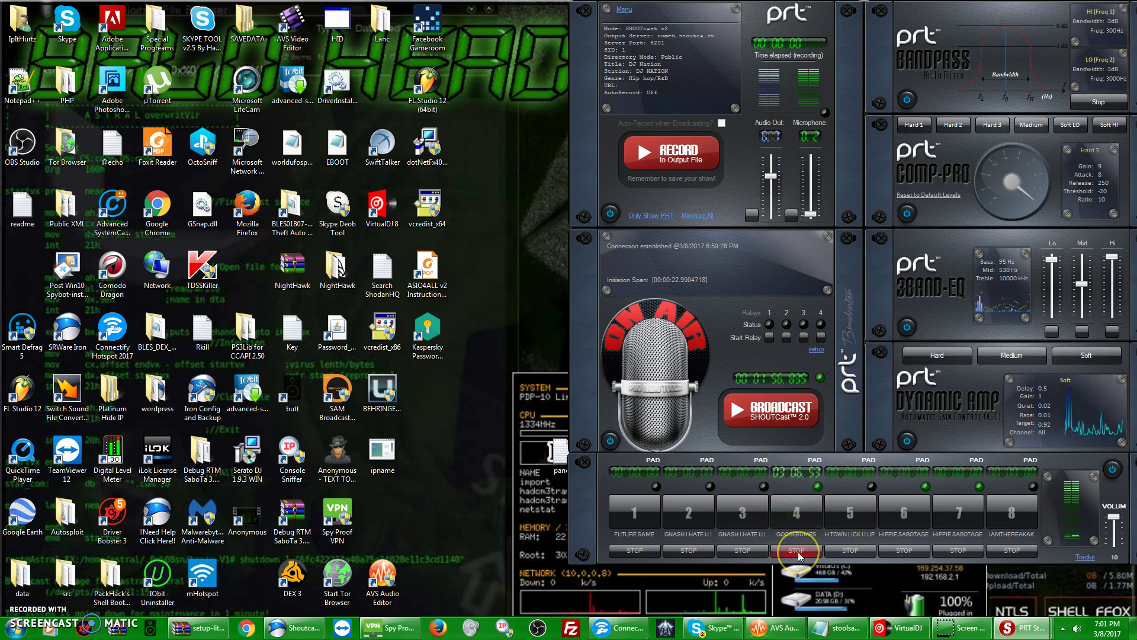
click(794, 552)
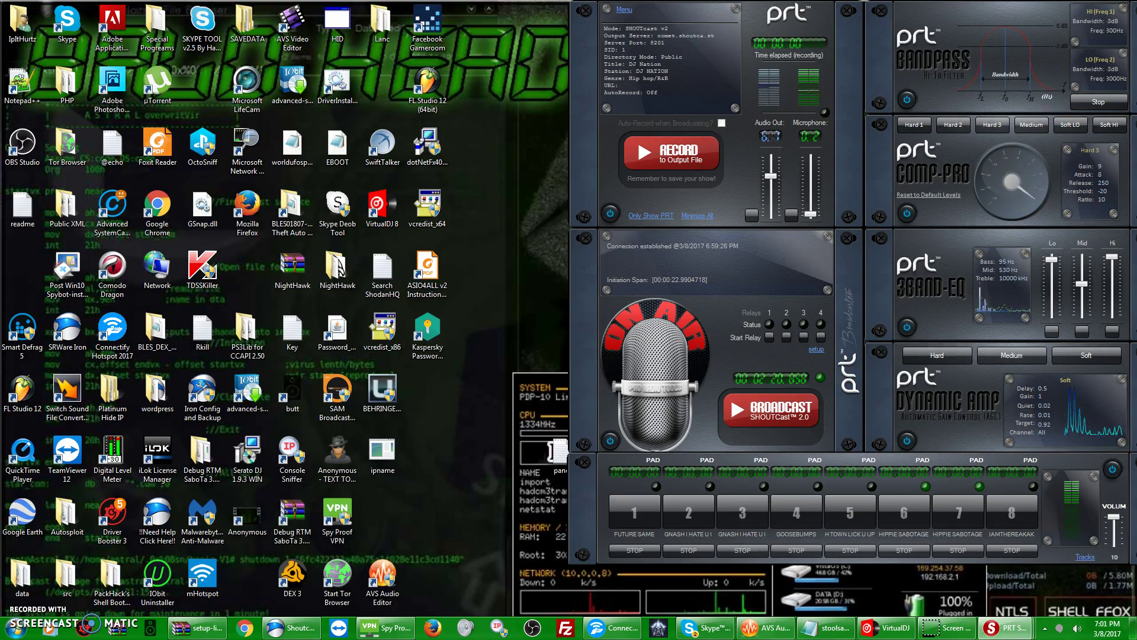
Open the Master Volume control and place it beside the sampler, left of the broadcast modules.
click(625, 9)
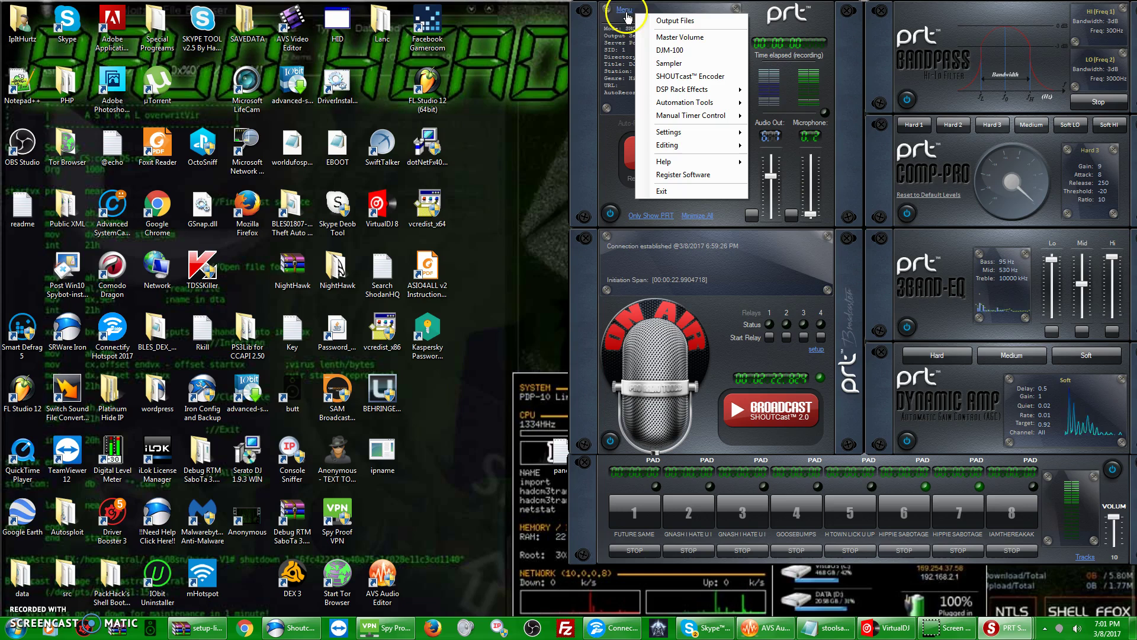
mouse_move(685, 88)
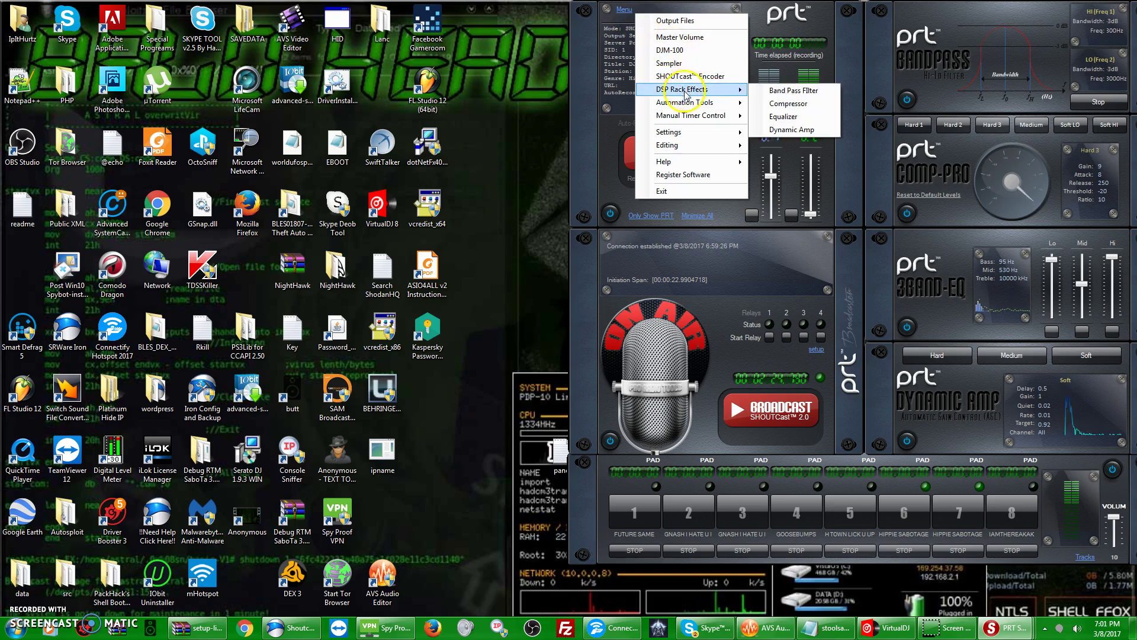
click(682, 37)
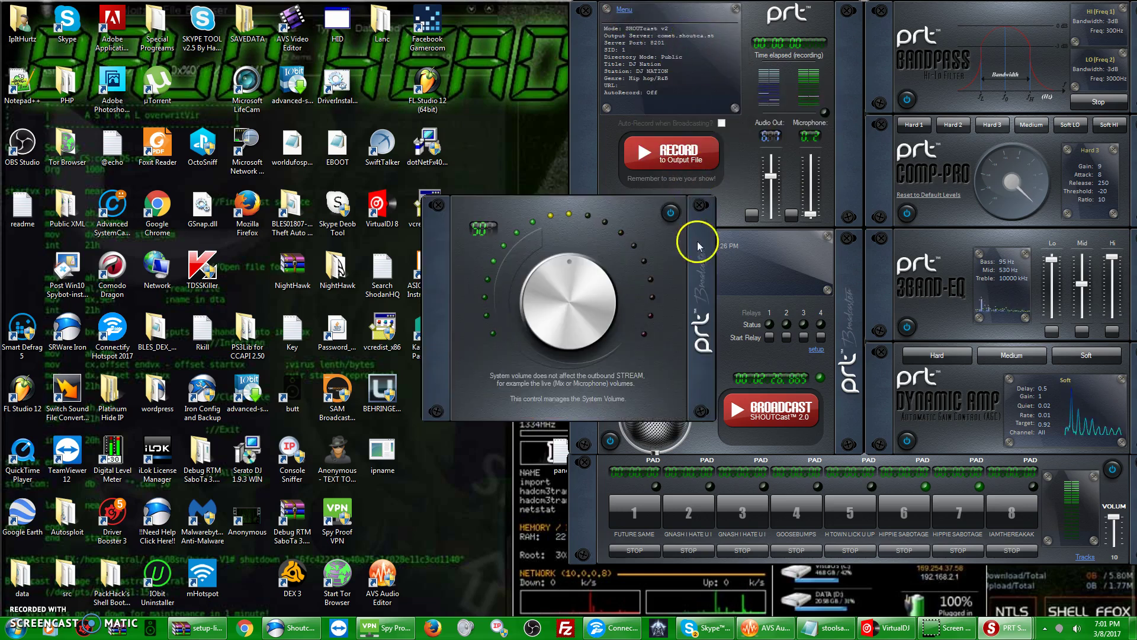
drag(698, 244, 550, 441)
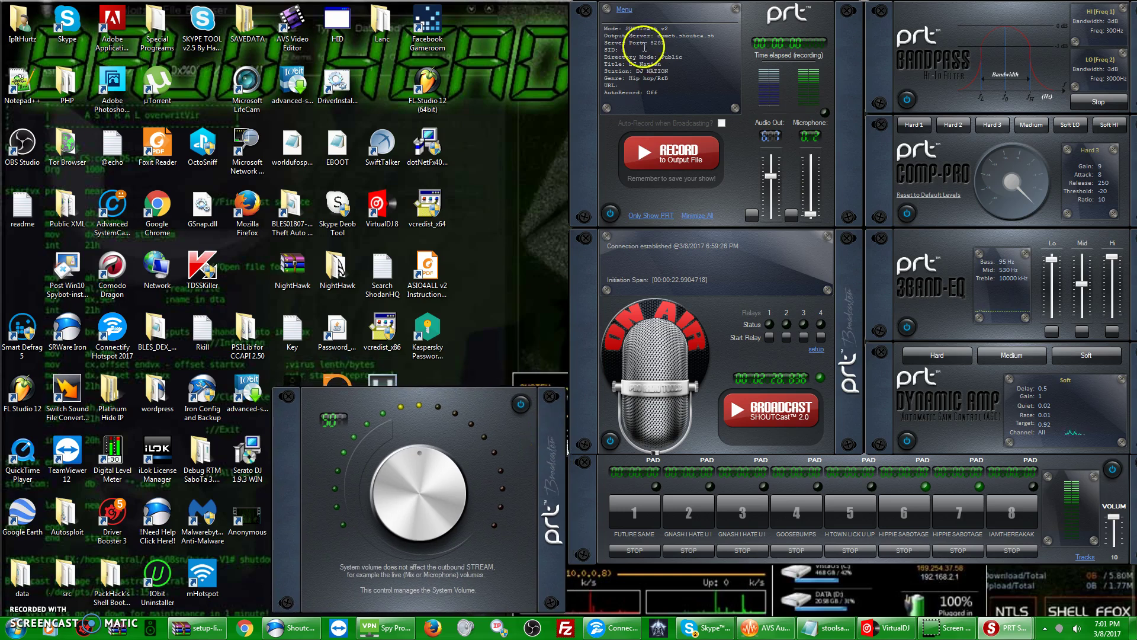
Start the manual timer at 120 minutes and place its module directly left of the Master Volume control.
click(622, 11)
mouse_move(711, 115)
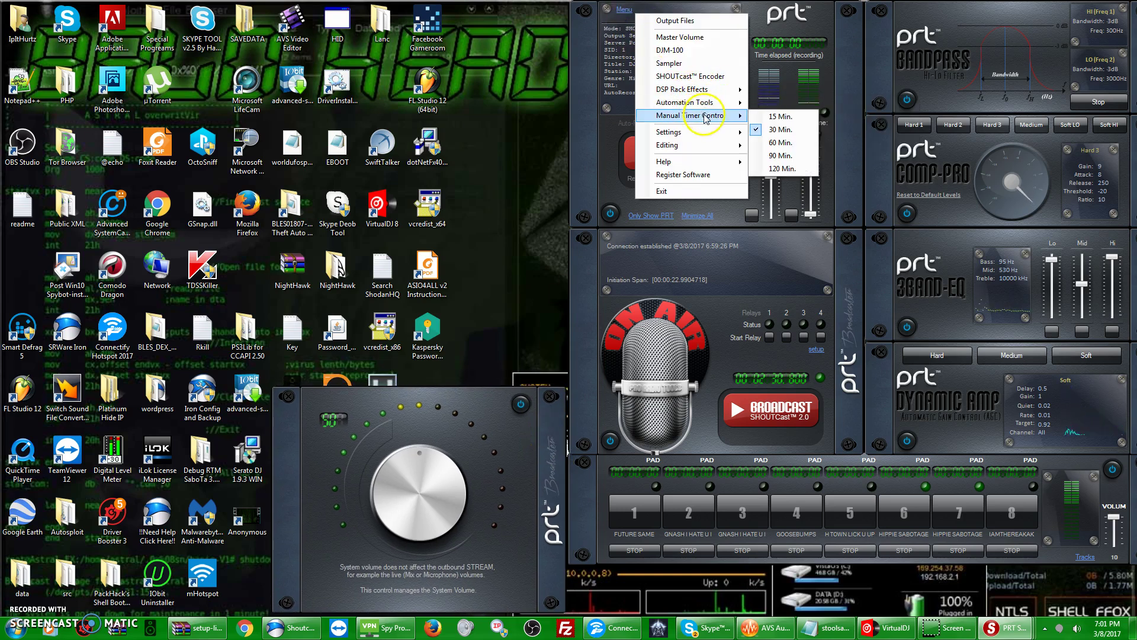
click(783, 169)
drag(282, 432, 263, 428)
Open the Automation Deck loader from the automation tools.
click(620, 13)
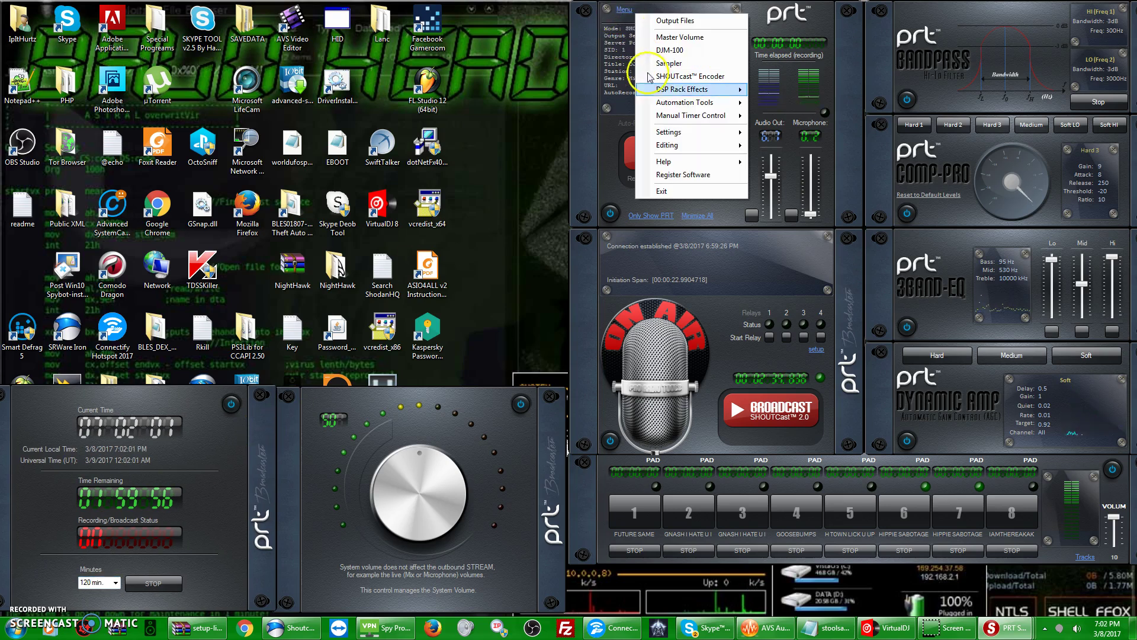
mouse_move(673, 107)
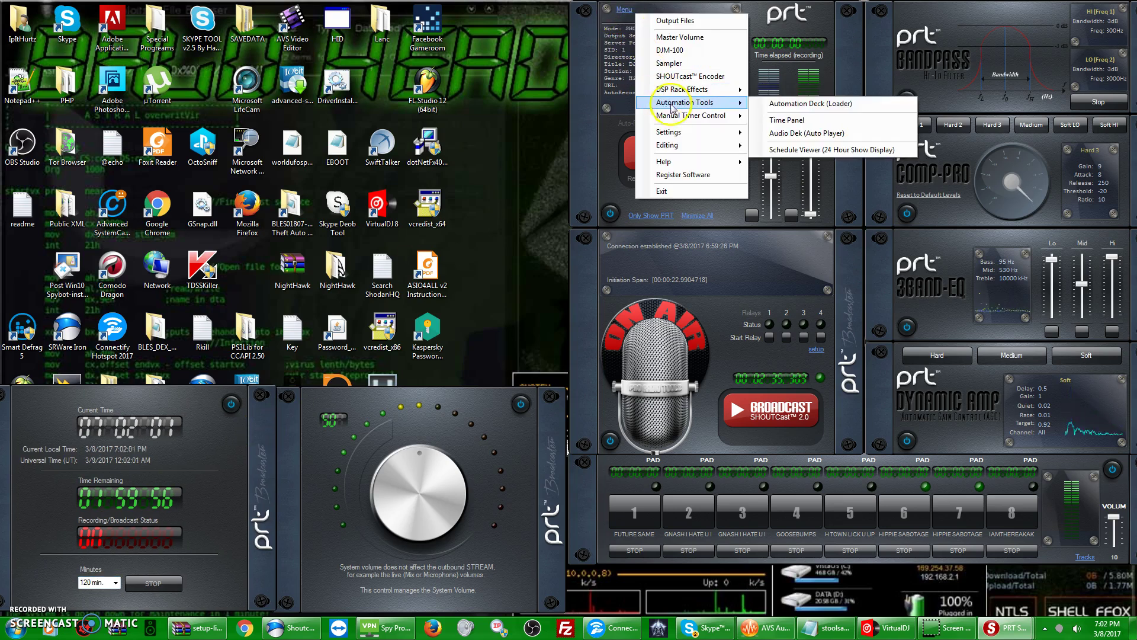
click(783, 105)
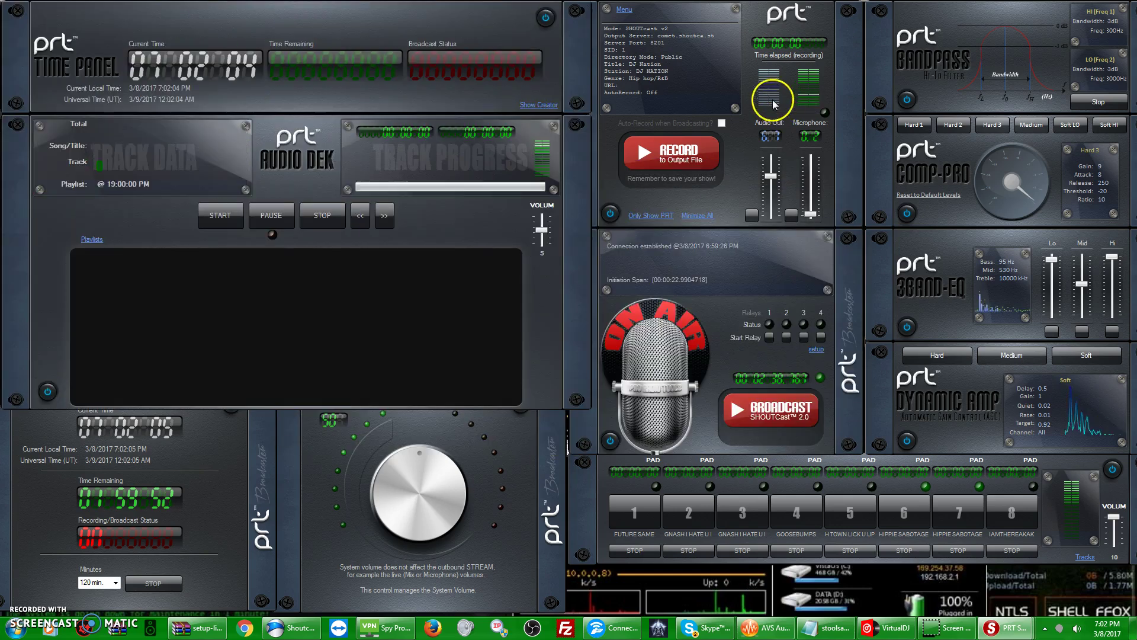